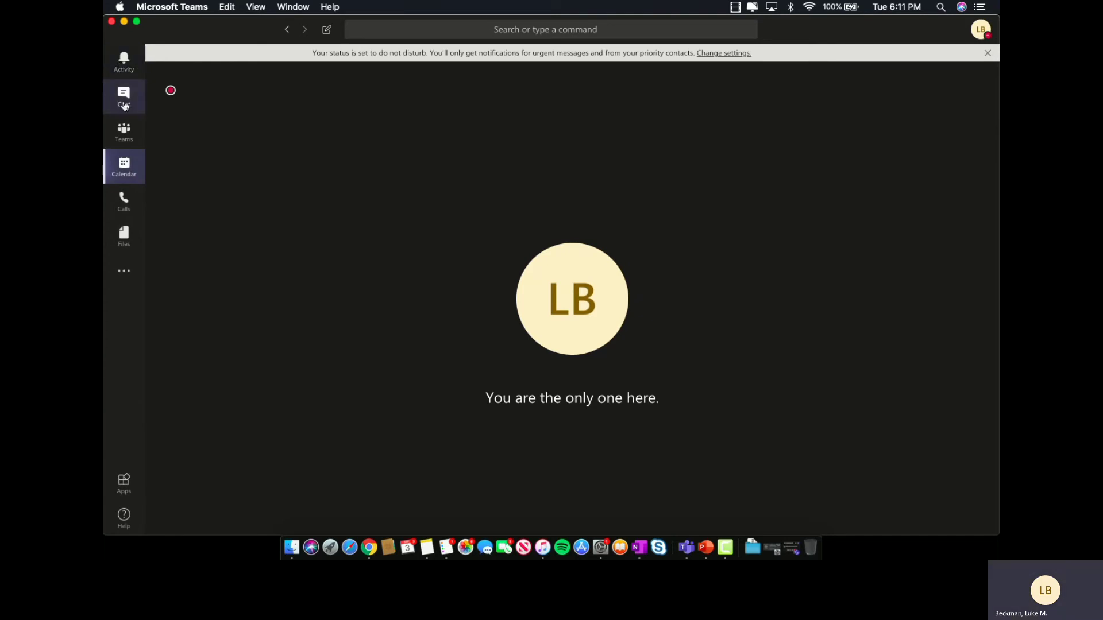
- Look through the Activity feed, recent chats, team list, work-week calendar and Calls section in turn
{"action": "left_click", "coordinate": [132, 70]}
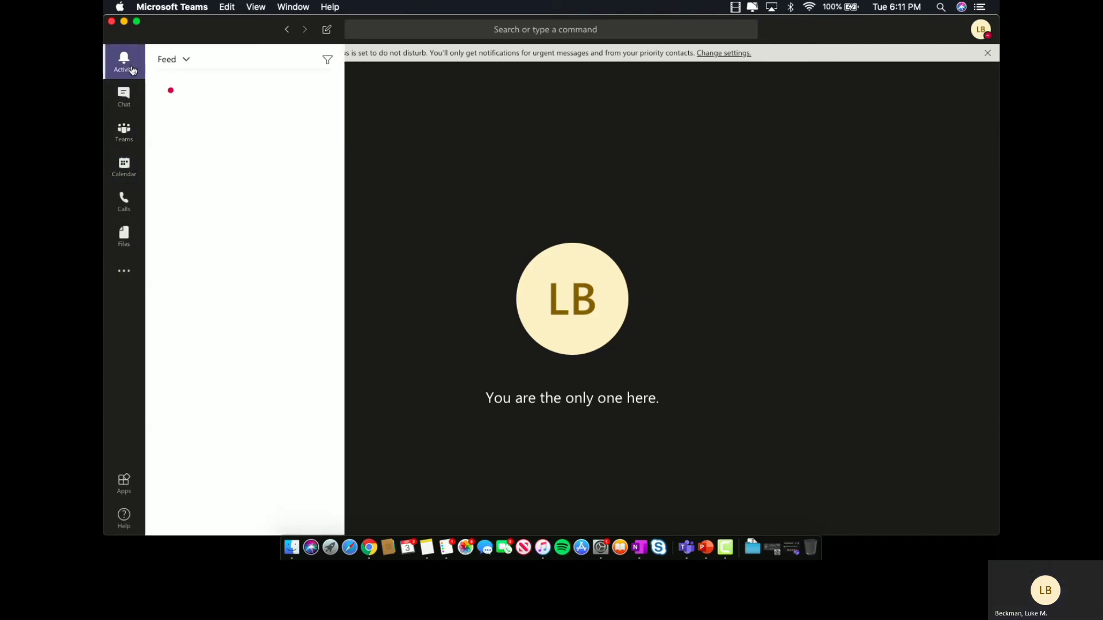
{"action": "left_click", "coordinate": [192, 86]}
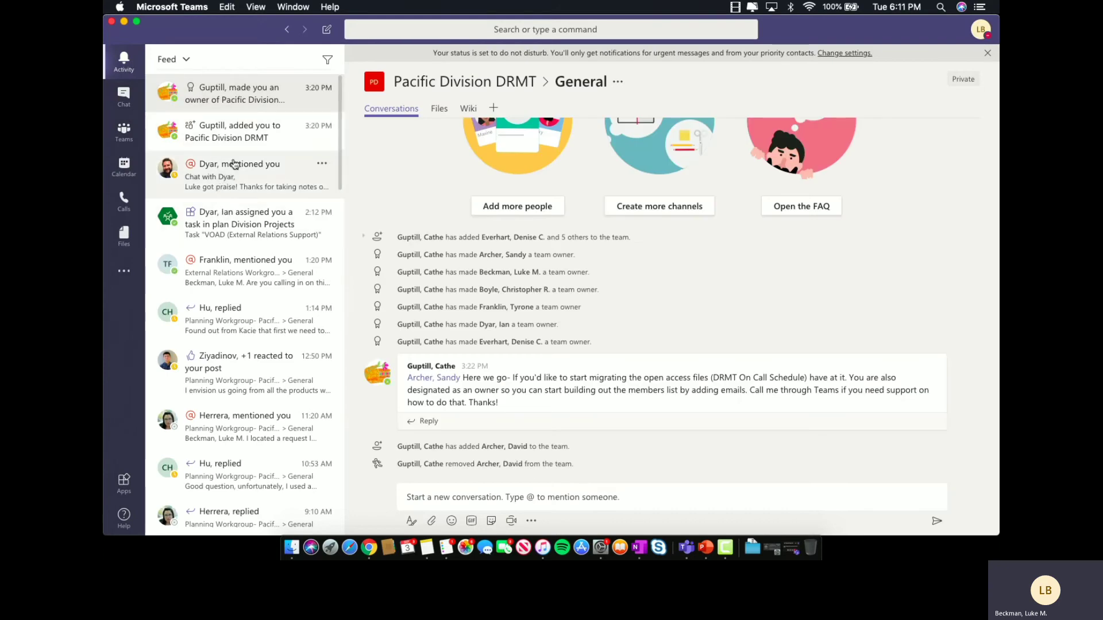
{"action": "left_click", "coordinate": [124, 97]}
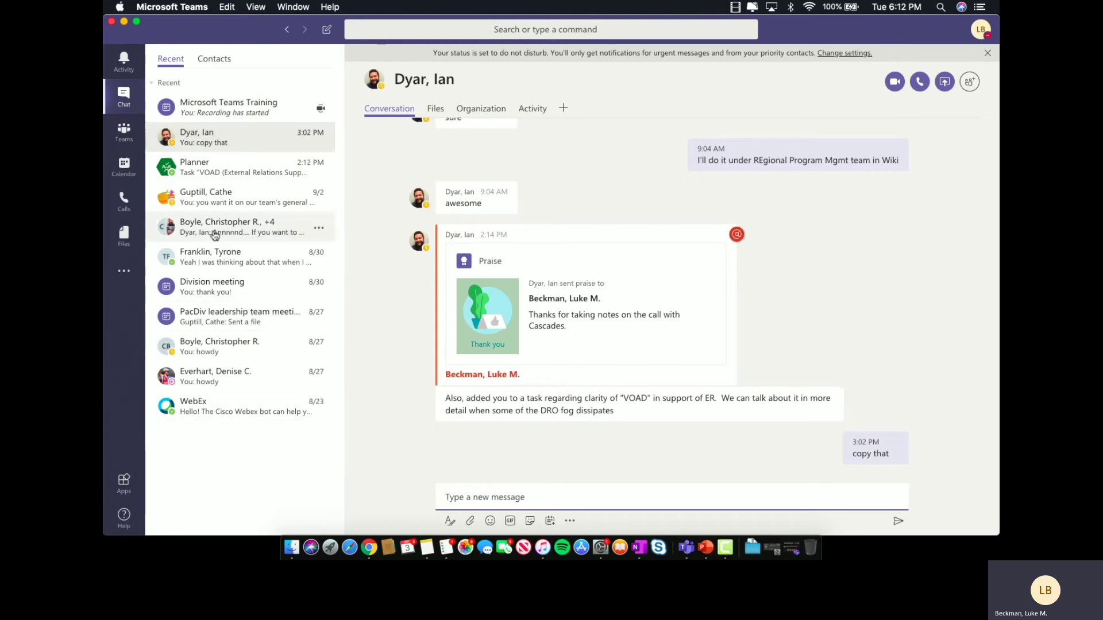
{"action": "left_click", "coordinate": [123, 132]}
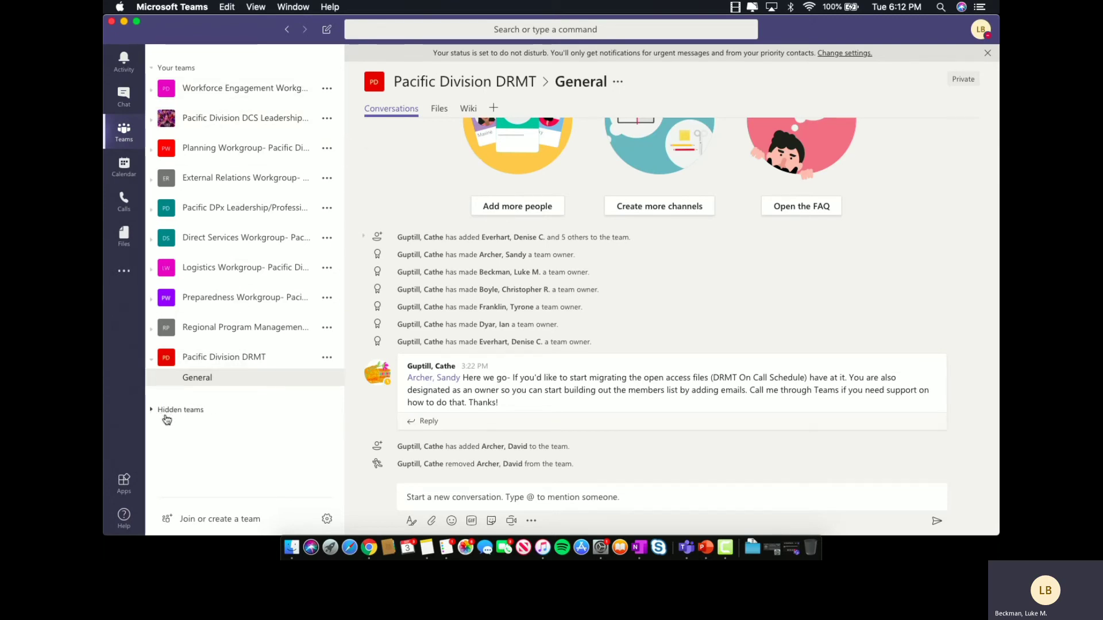
{"action": "left_click", "coordinate": [122, 171]}
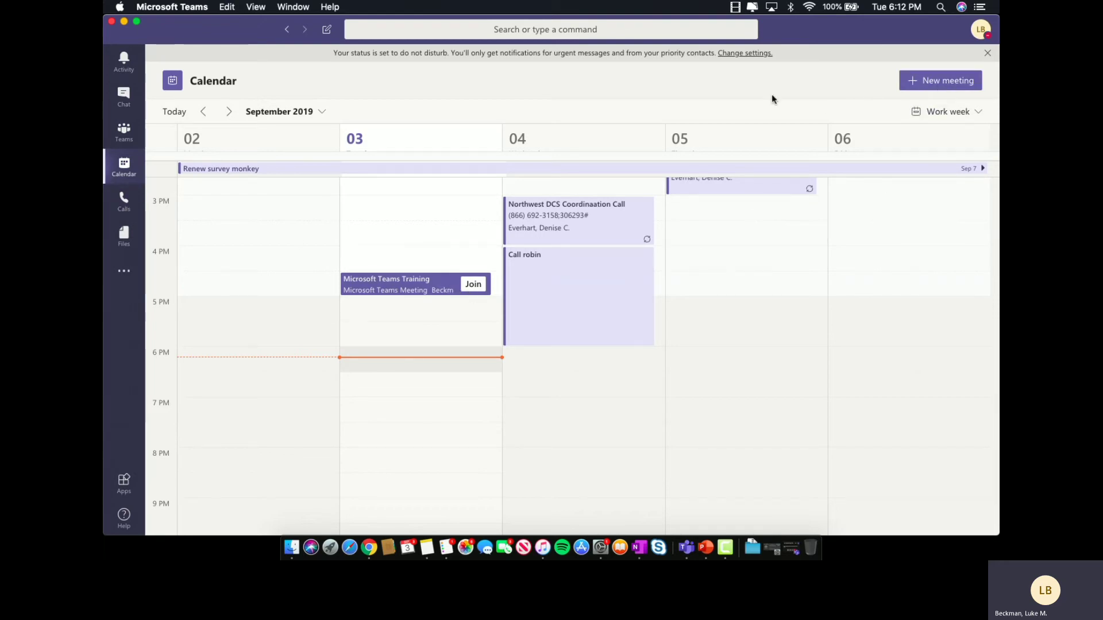
{"action": "left_click", "coordinate": [123, 195]}
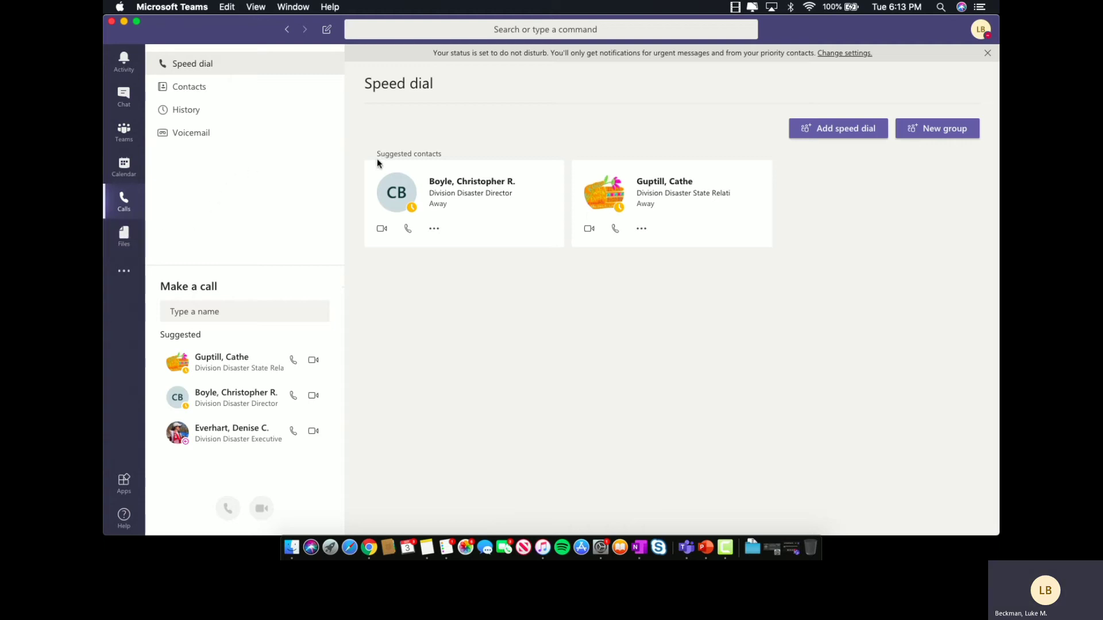
{"action": "left_click", "coordinate": [291, 8]}
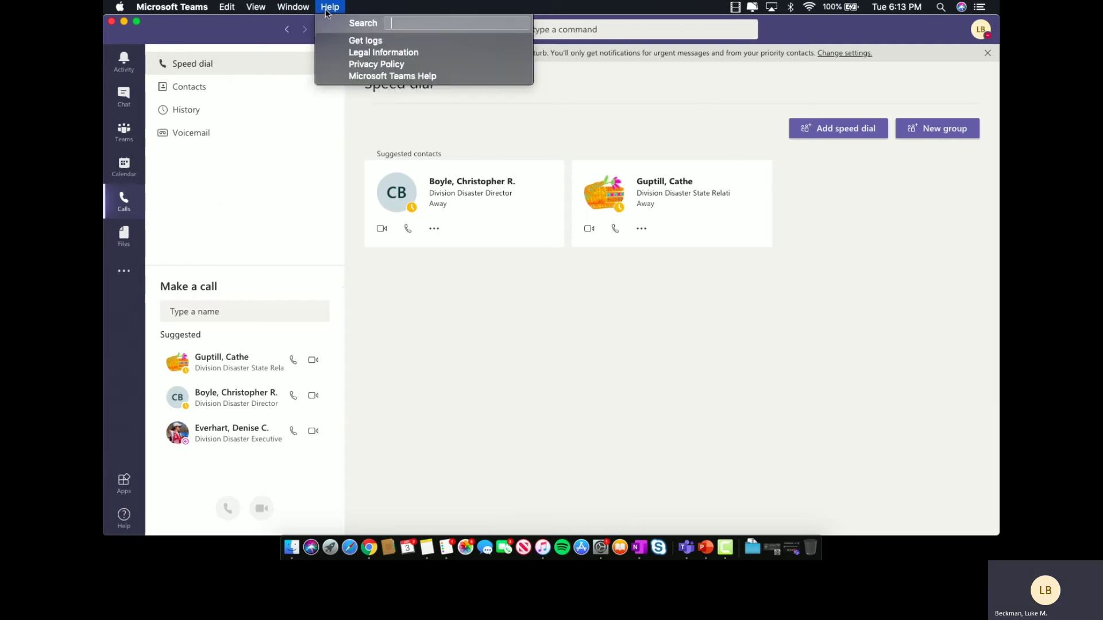
{"action": "mouse_move", "coordinate": [228, 8]}
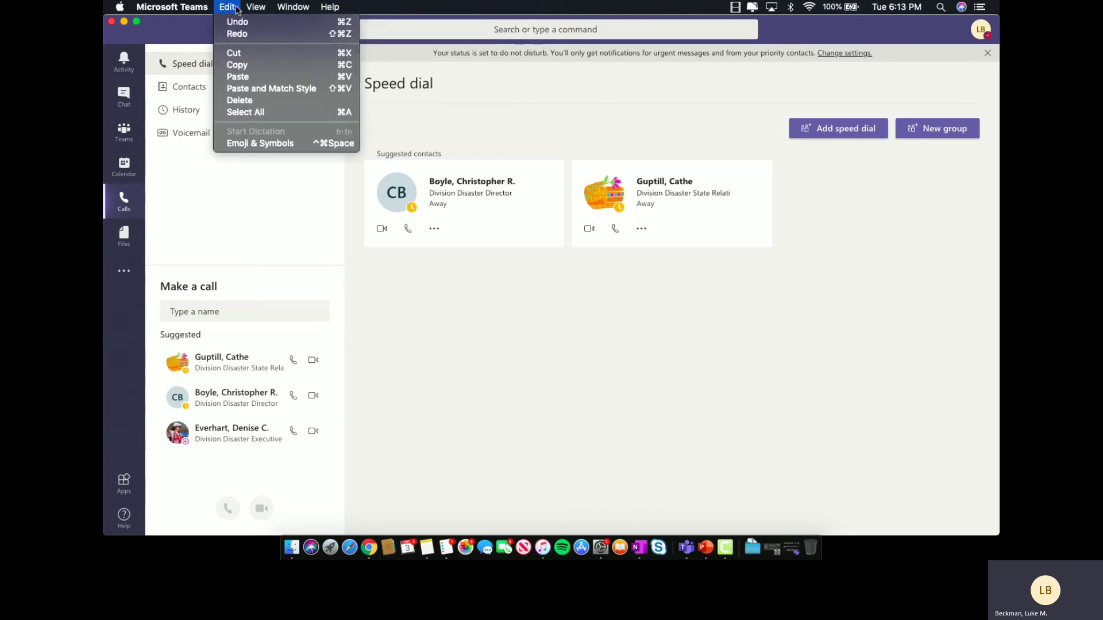
{"action": "mouse_move", "coordinate": [186, 9]}
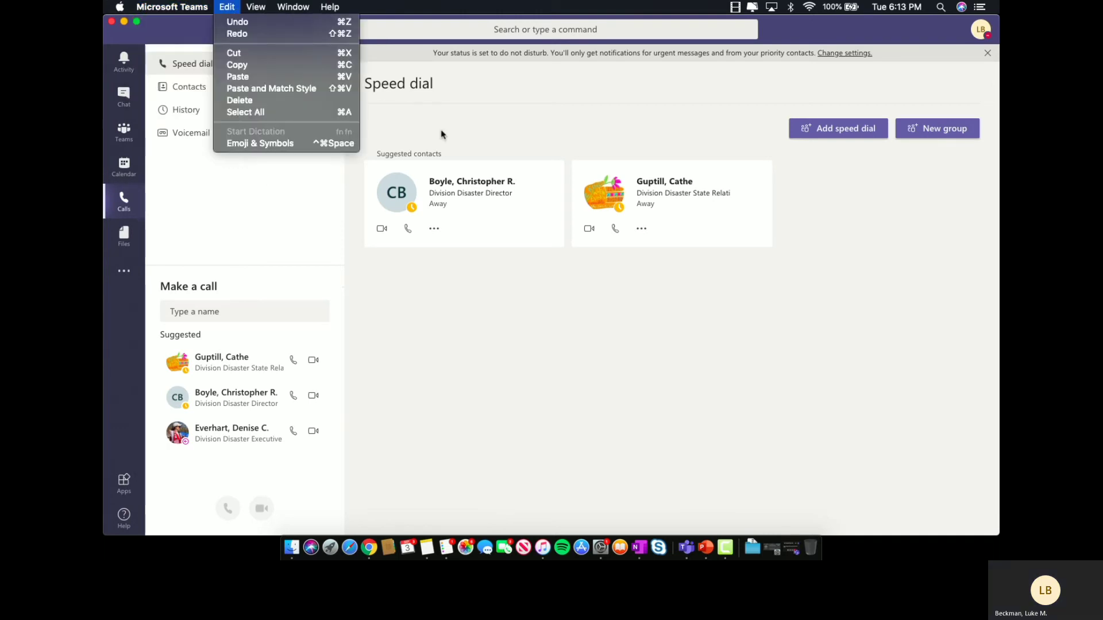
{"action": "left_click", "coordinate": [618, 317]}
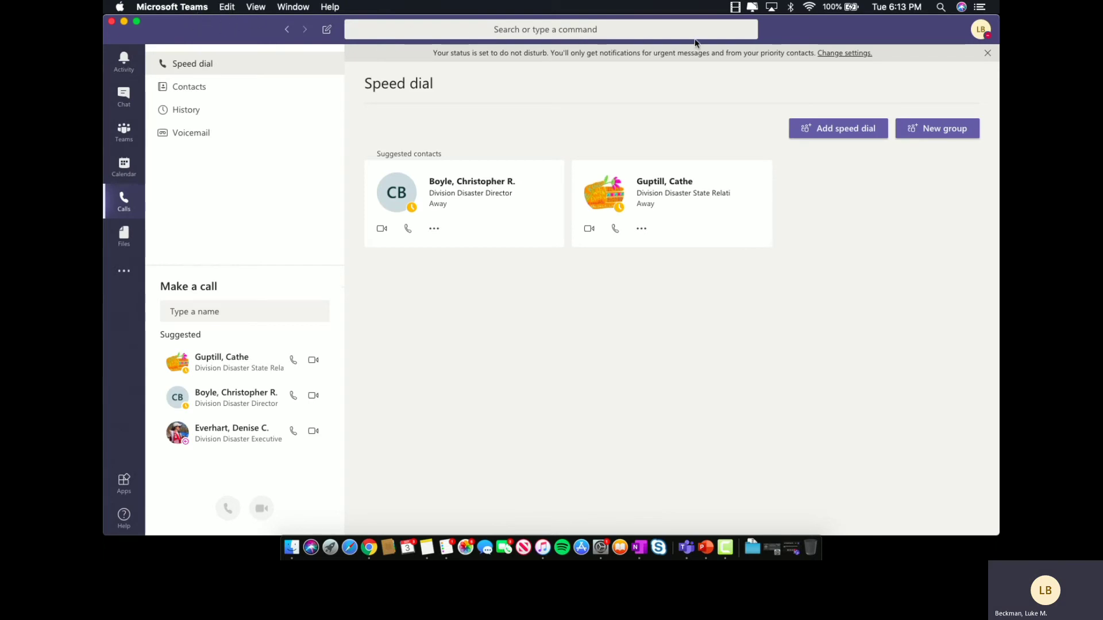
- Look at the command search suggestions and a blank new chat, and return to the Speed dial page
{"action": "left_click", "coordinate": [573, 29]}
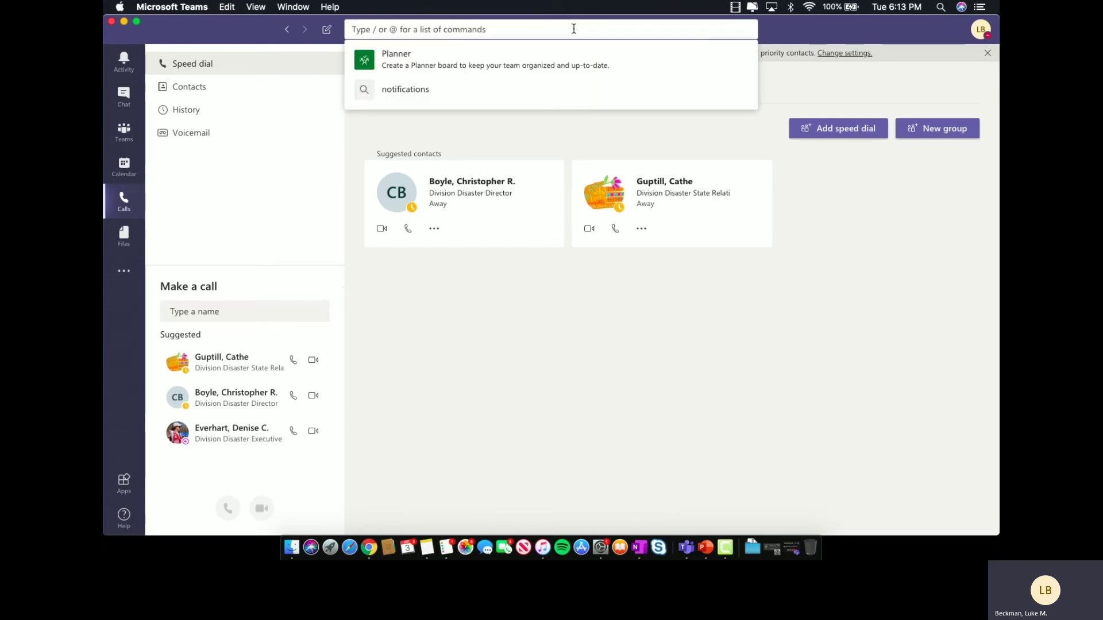
{"action": "left_click", "coordinate": [824, 38]}
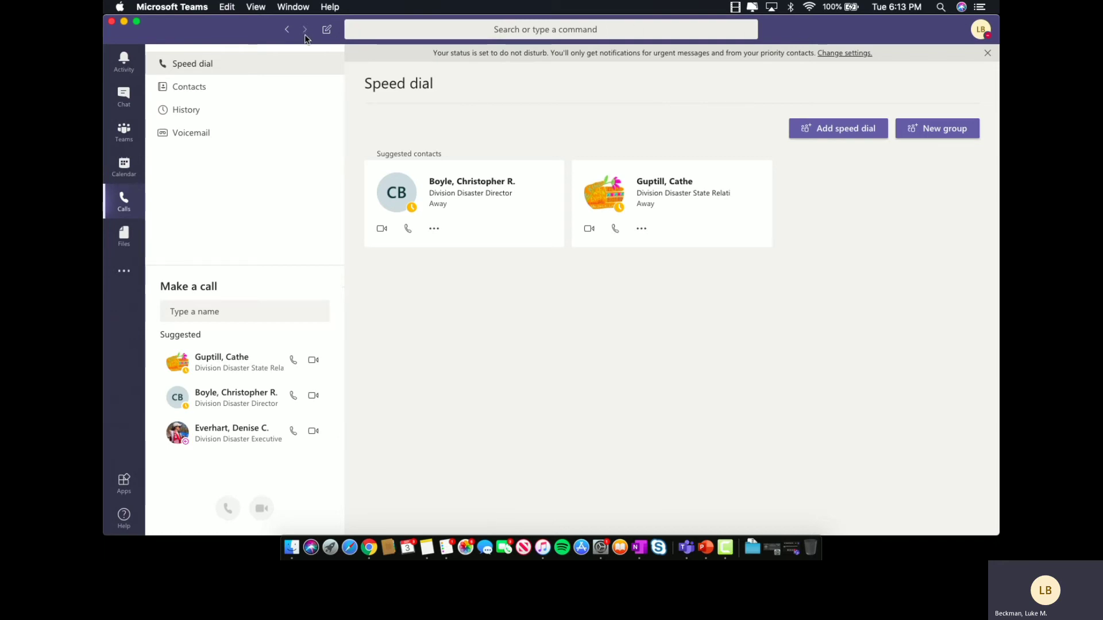
{"action": "left_click", "coordinate": [327, 32]}
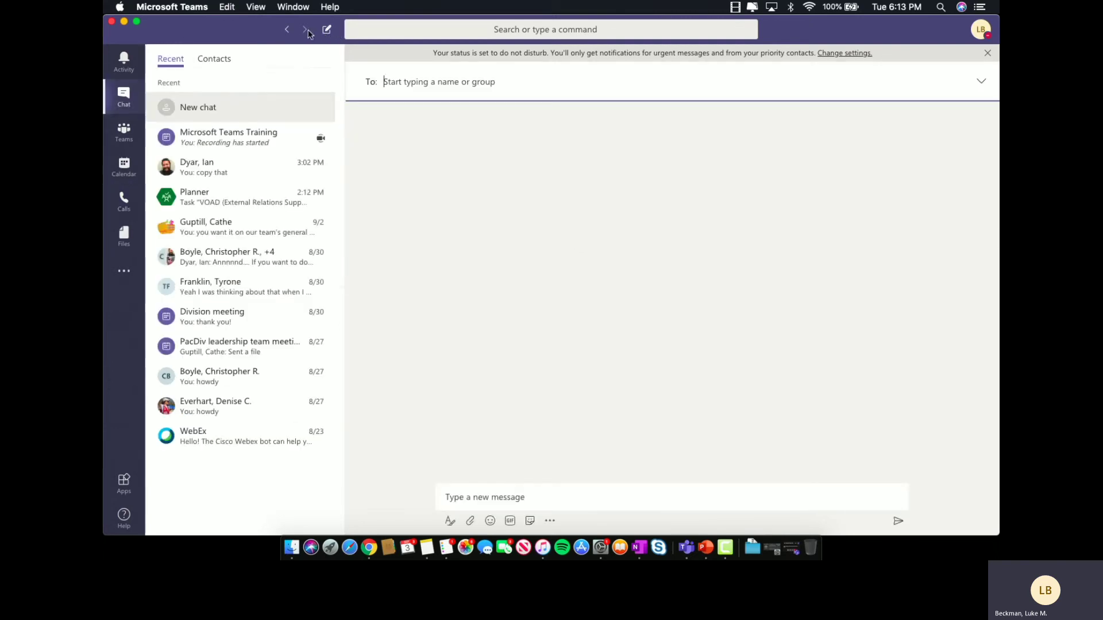
{"action": "left_click", "coordinate": [288, 31]}
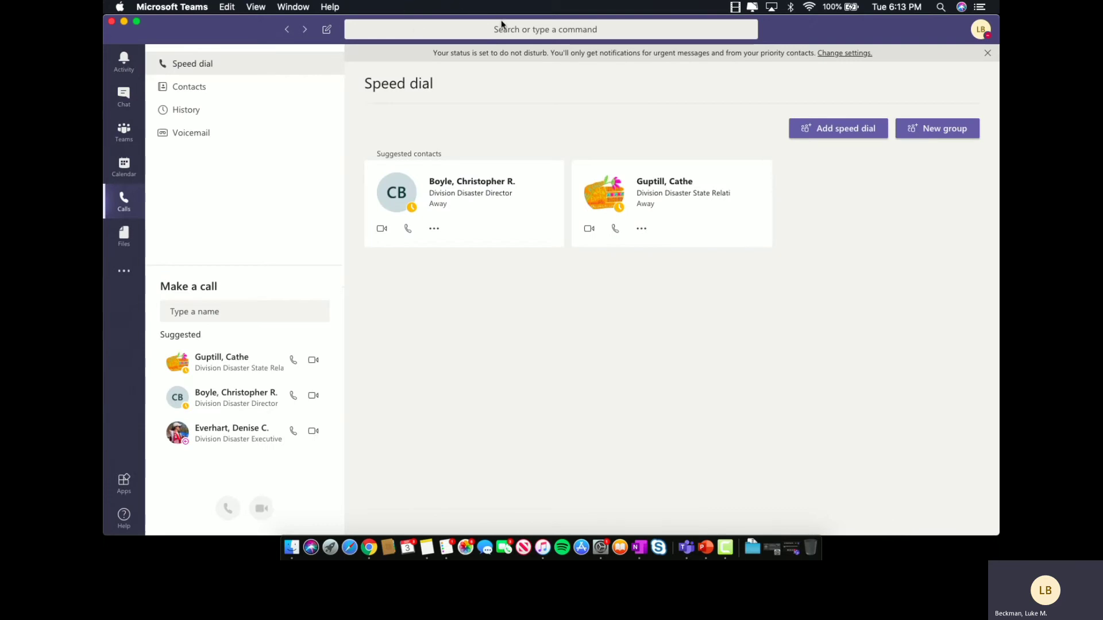
- View the availability status choices, and open the notification settings to examine the delivery options for personal mentions
{"action": "left_click", "coordinate": [982, 31]}
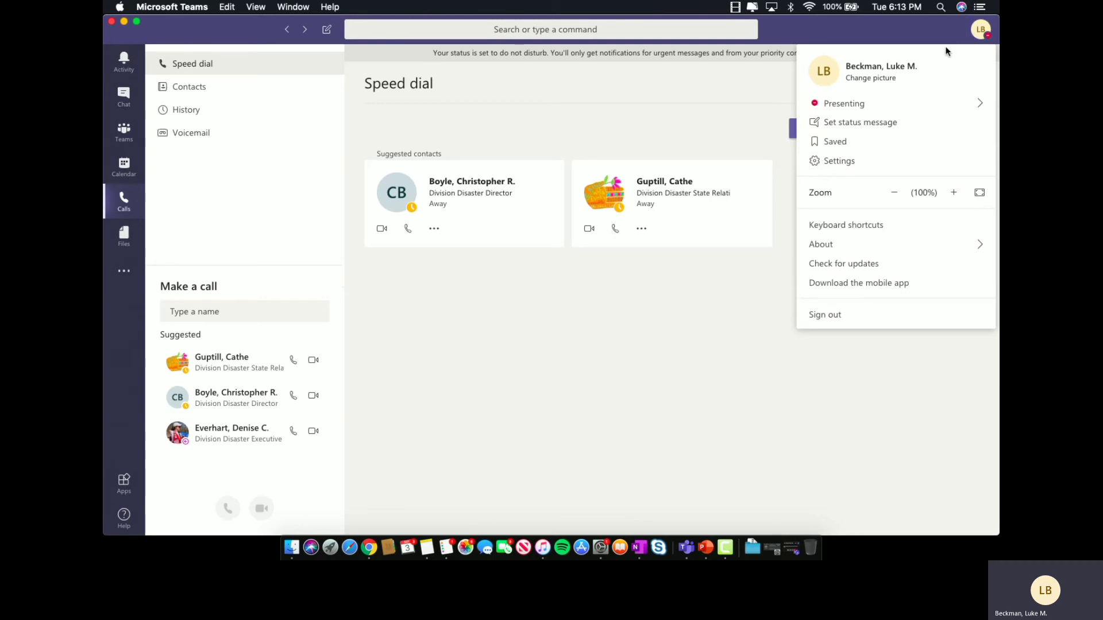
{"action": "mouse_move", "coordinate": [901, 110]}
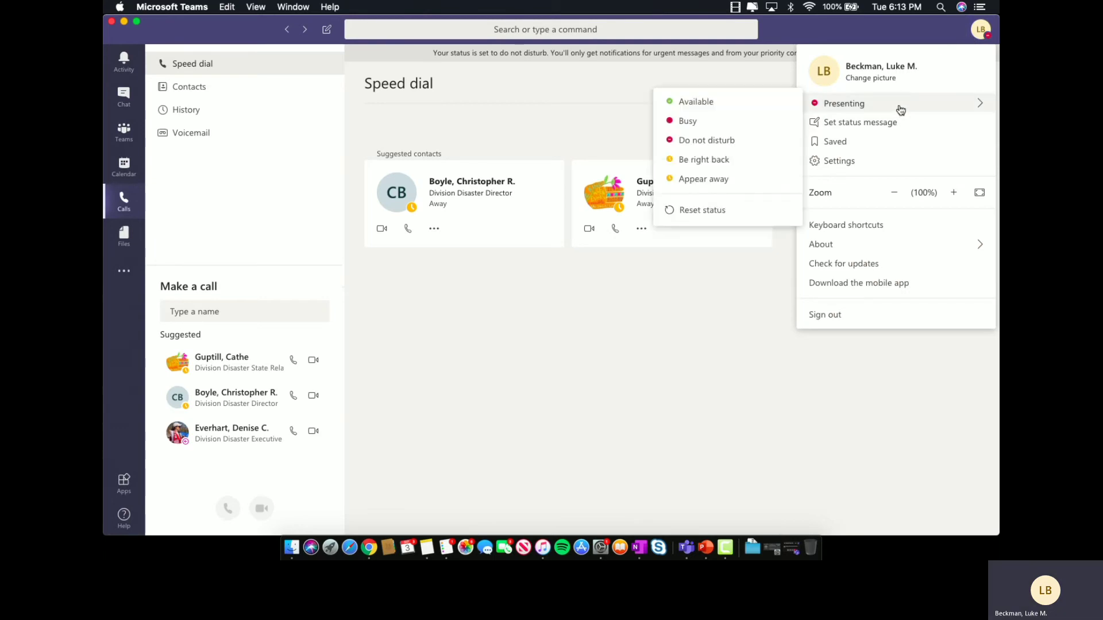
{"action": "left_click", "coordinate": [875, 161]}
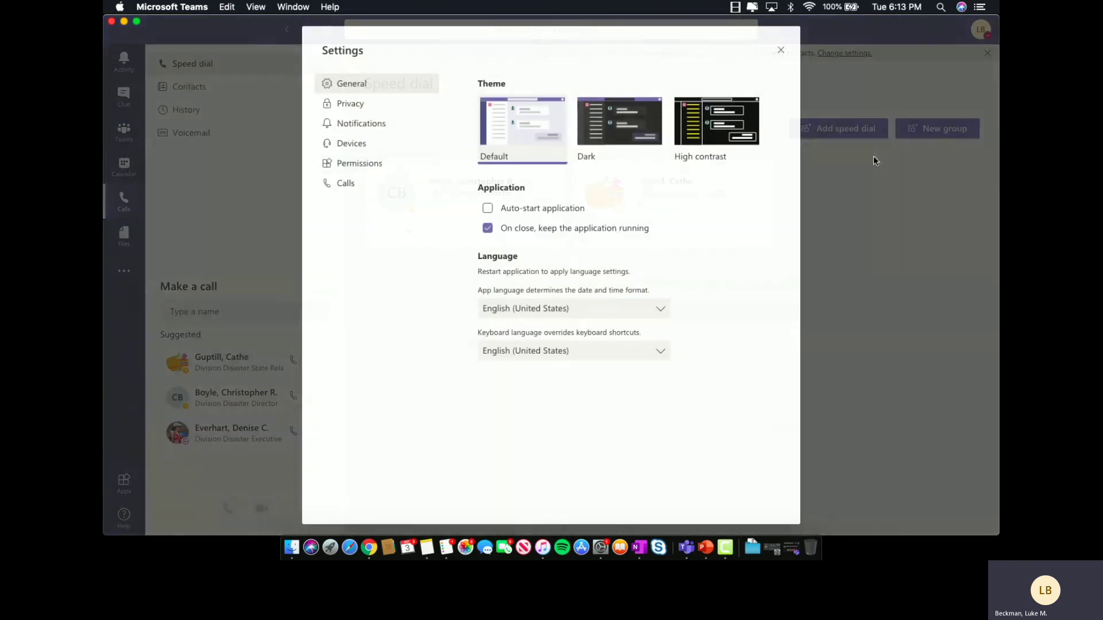
{"action": "left_click", "coordinate": [371, 129]}
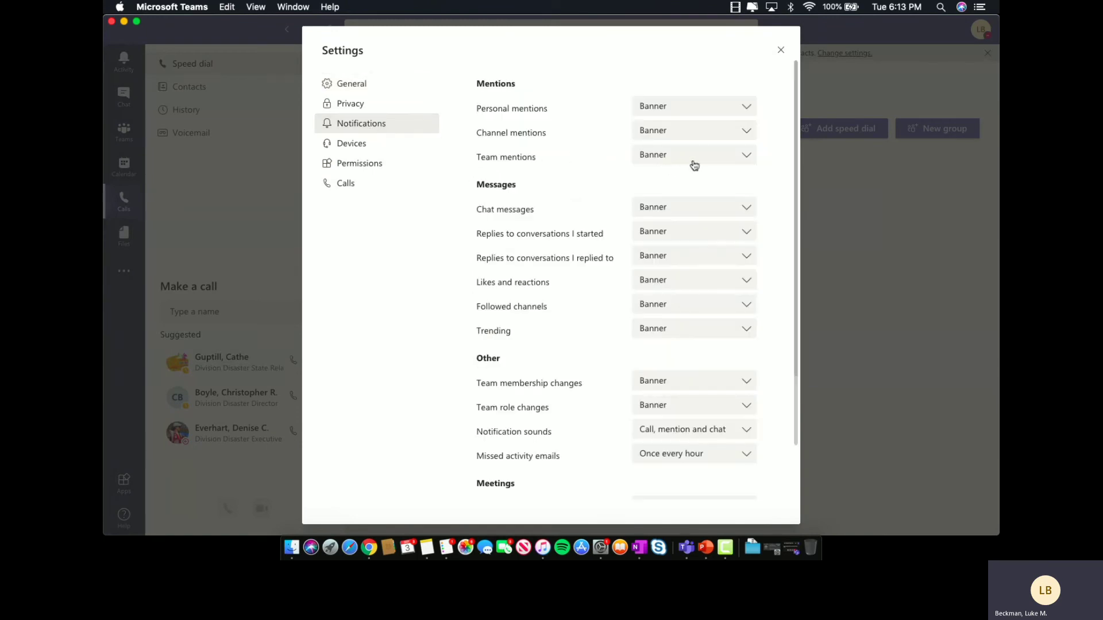
{"action": "left_click", "coordinate": [746, 108]}
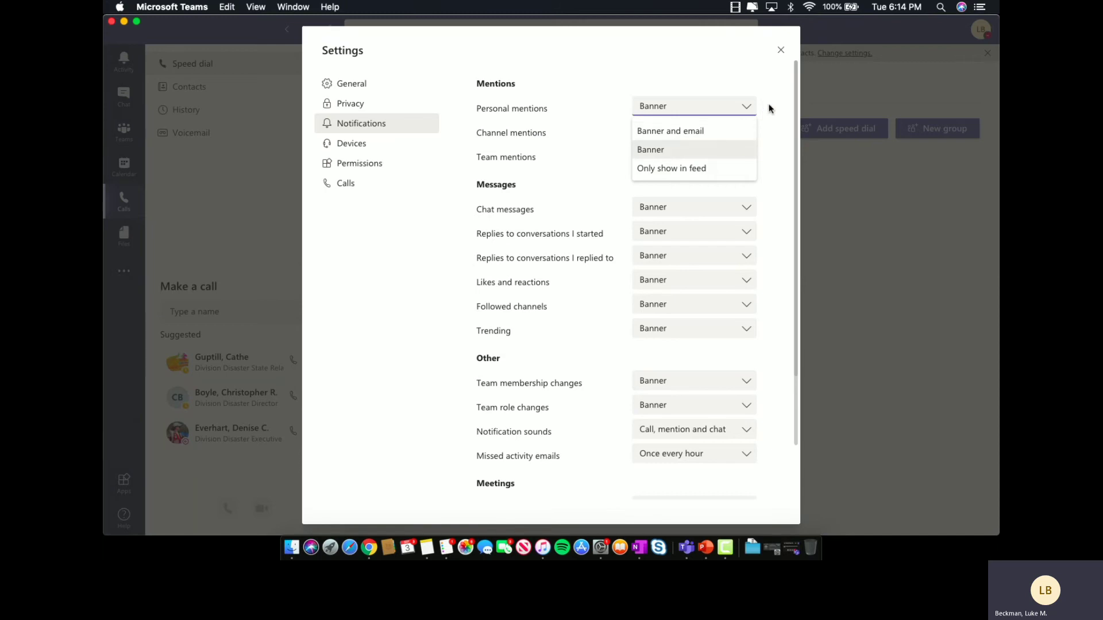
- Review the General, Privacy, Notifications, Devices, Permissions and Calls settings, and close the settings
{"action": "left_click", "coordinate": [362, 84]}
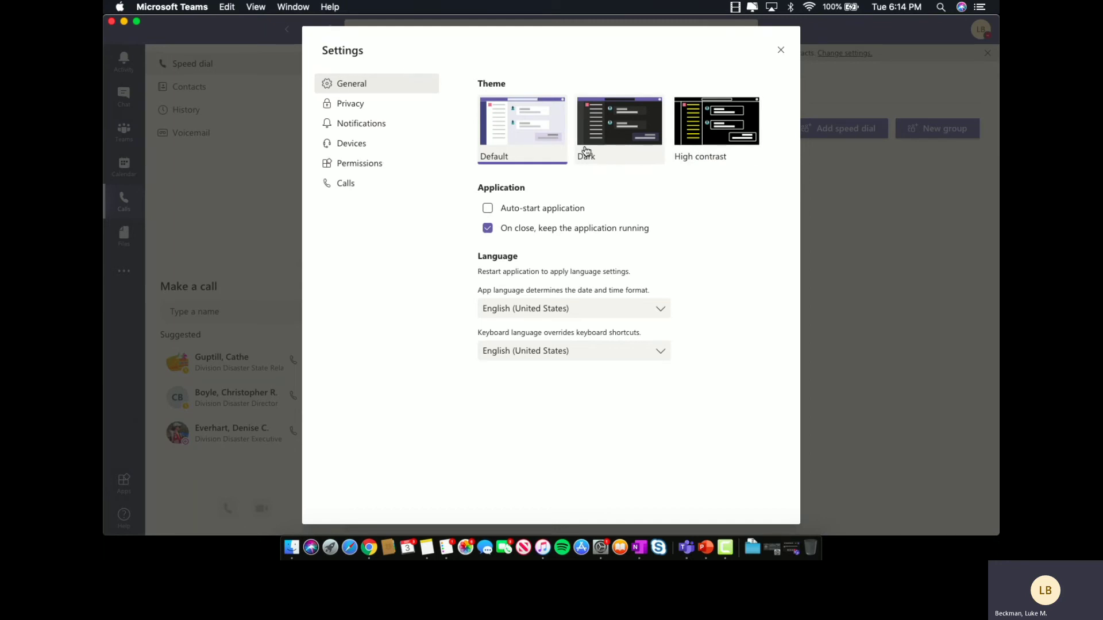
{"action": "left_click", "coordinate": [377, 105]}
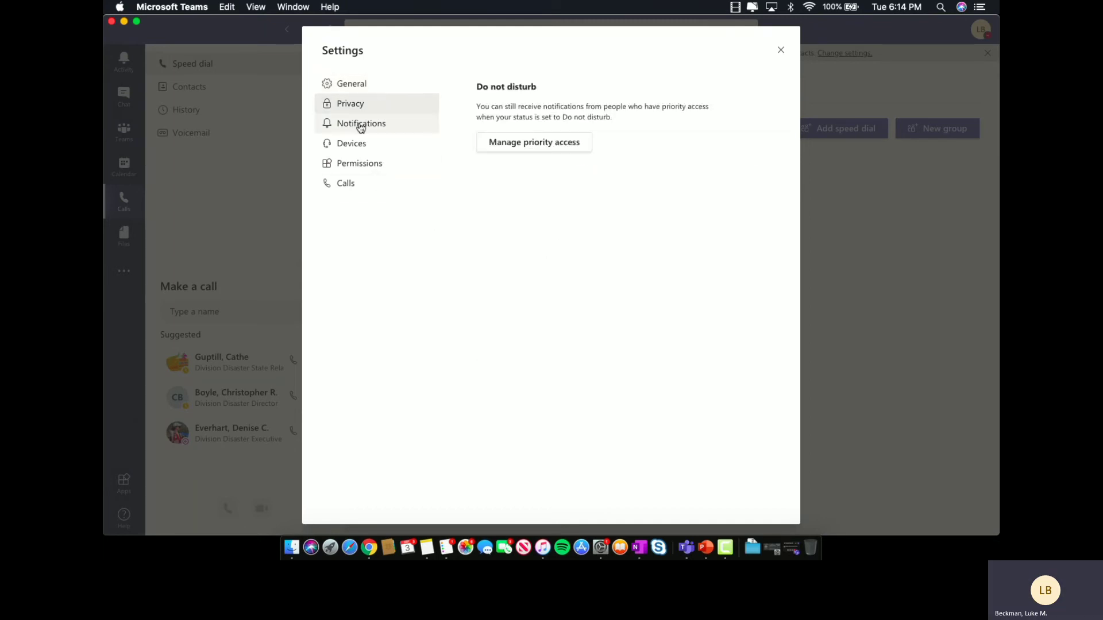
{"action": "left_click", "coordinate": [361, 124]}
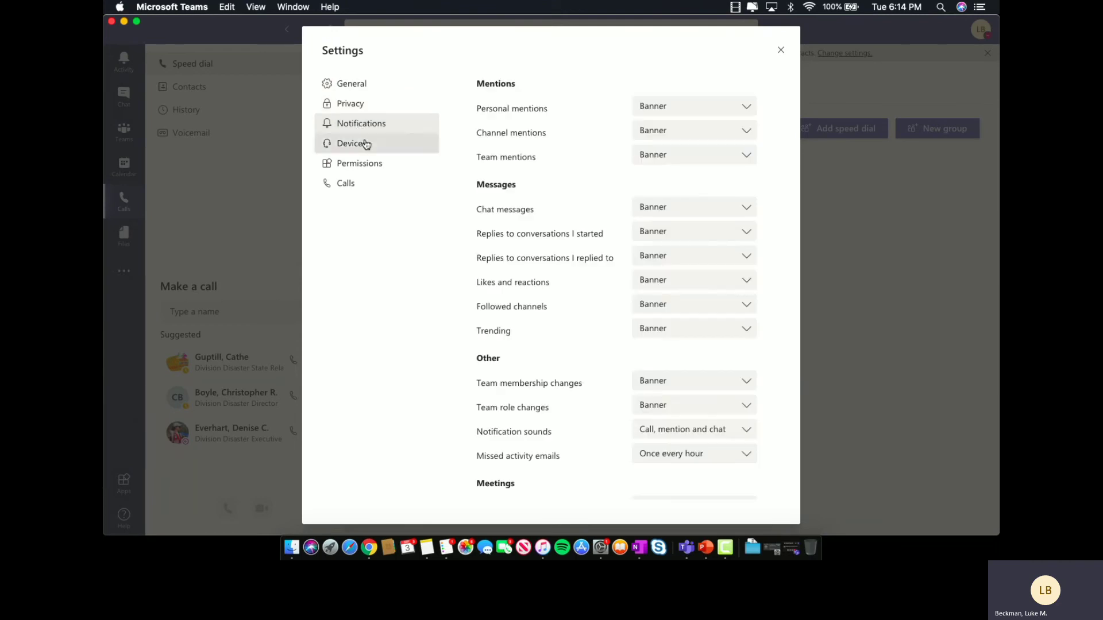
{"action": "left_click", "coordinate": [365, 144]}
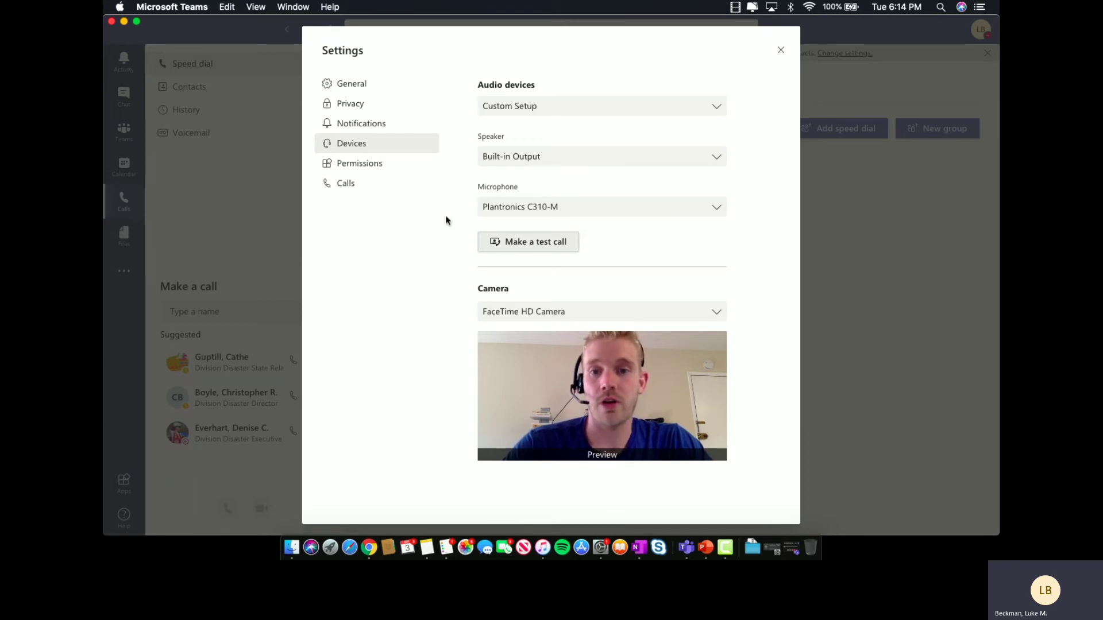
{"action": "left_click", "coordinate": [390, 171]}
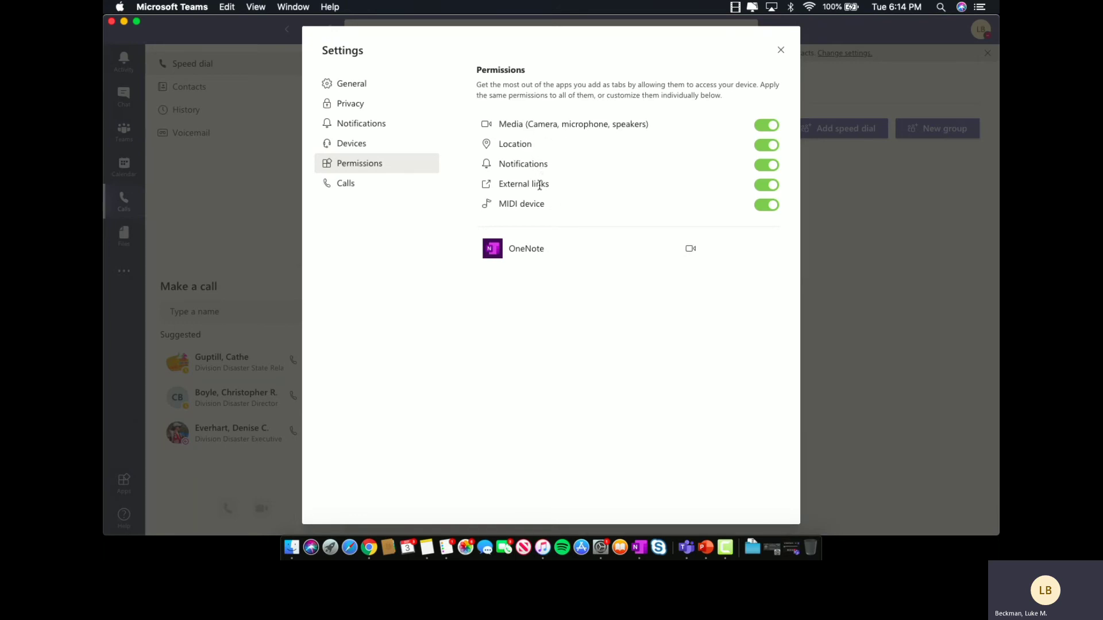
{"action": "left_click", "coordinate": [371, 194]}
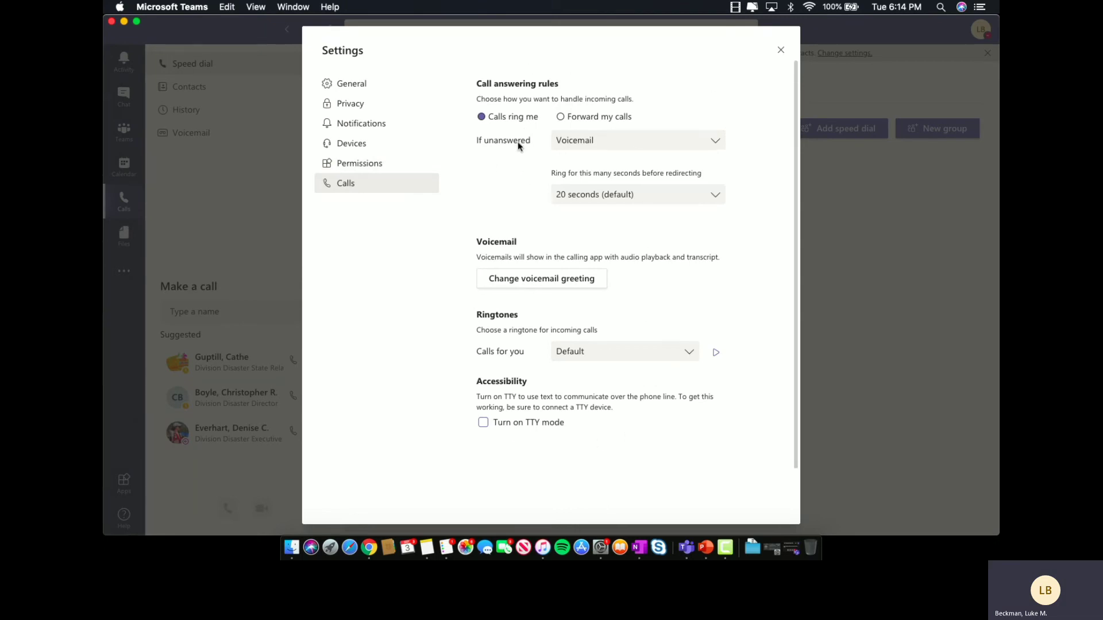
{"action": "left_click", "coordinate": [369, 131]}
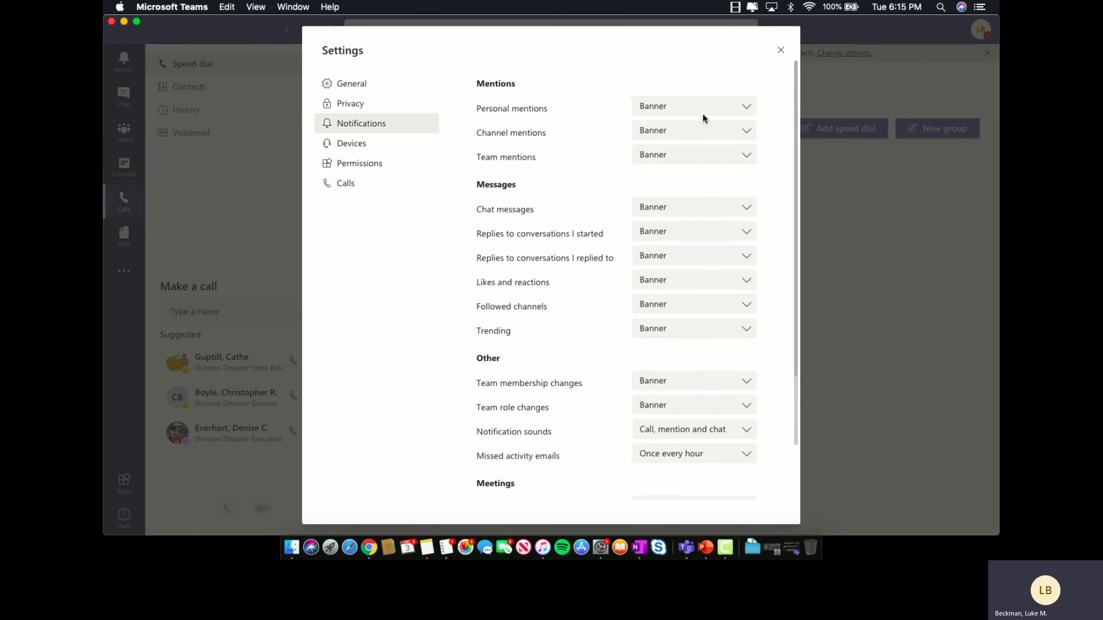
{"action": "left_click", "coordinate": [782, 53]}
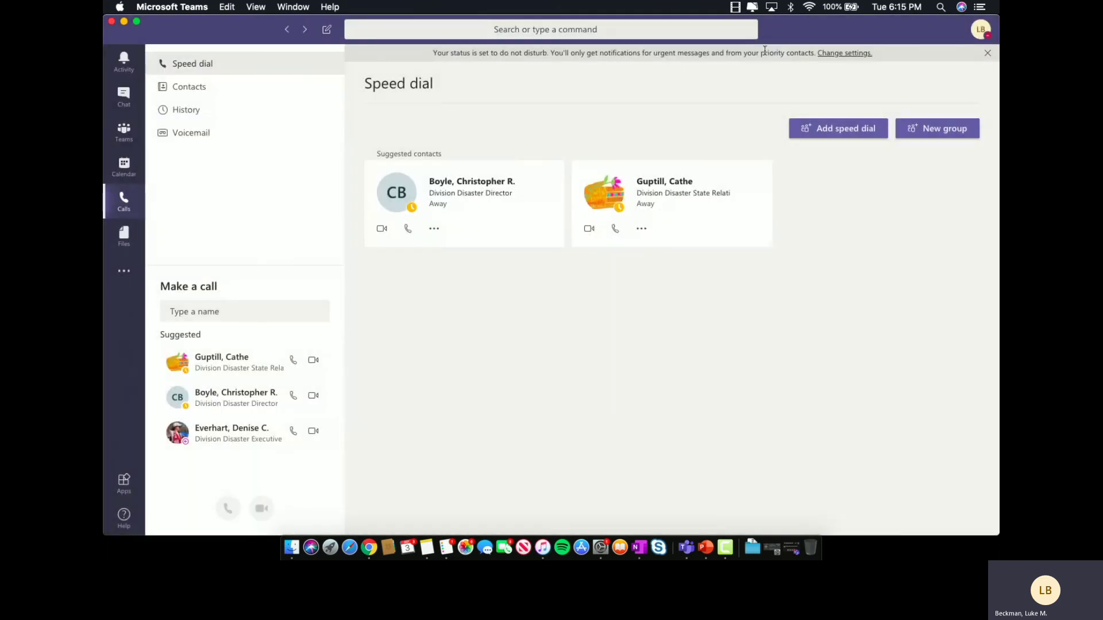
- Start a new meeting from the calendar and invite a colleague as an attendee
{"action": "left_click", "coordinate": [126, 172]}
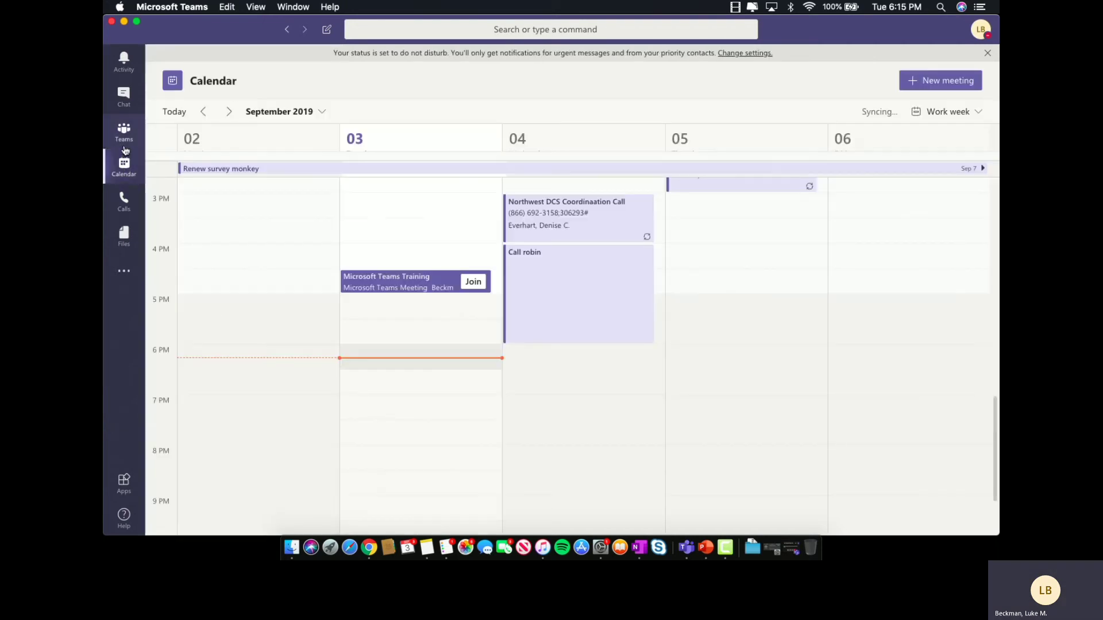
{"action": "left_click", "coordinate": [947, 90]}
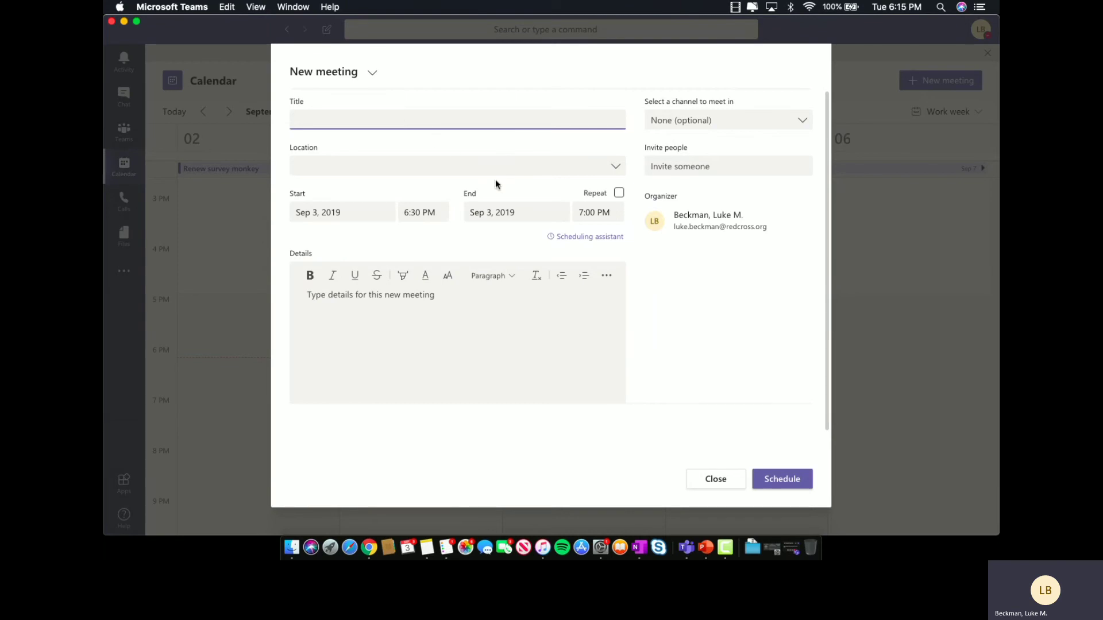
{"action": "left_click", "coordinate": [686, 167]}
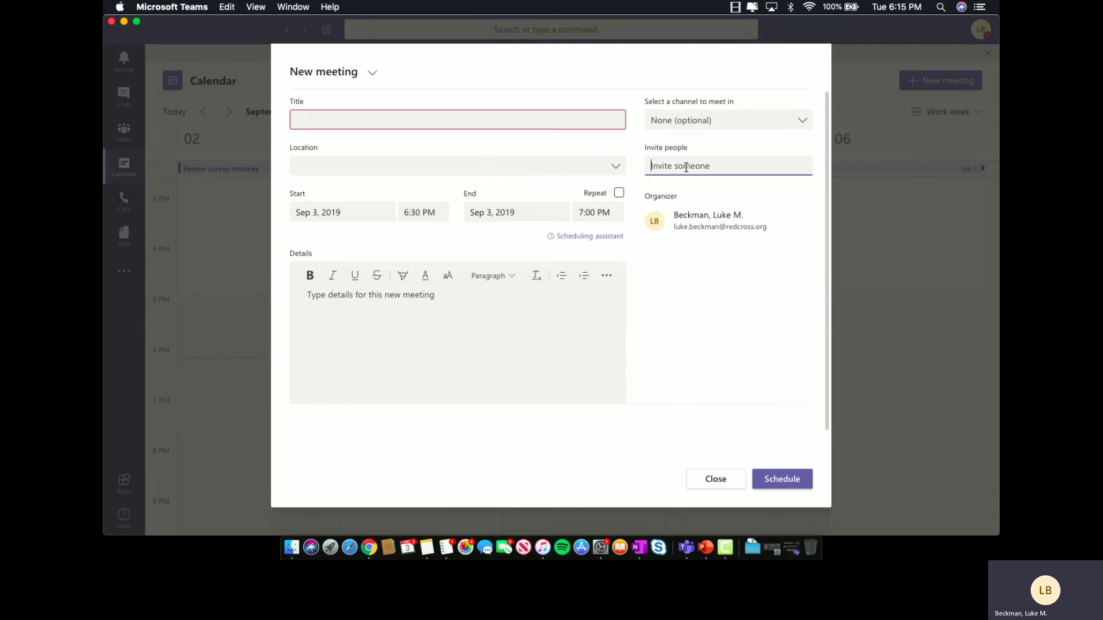
{"action": "type", "text": "dyar"}
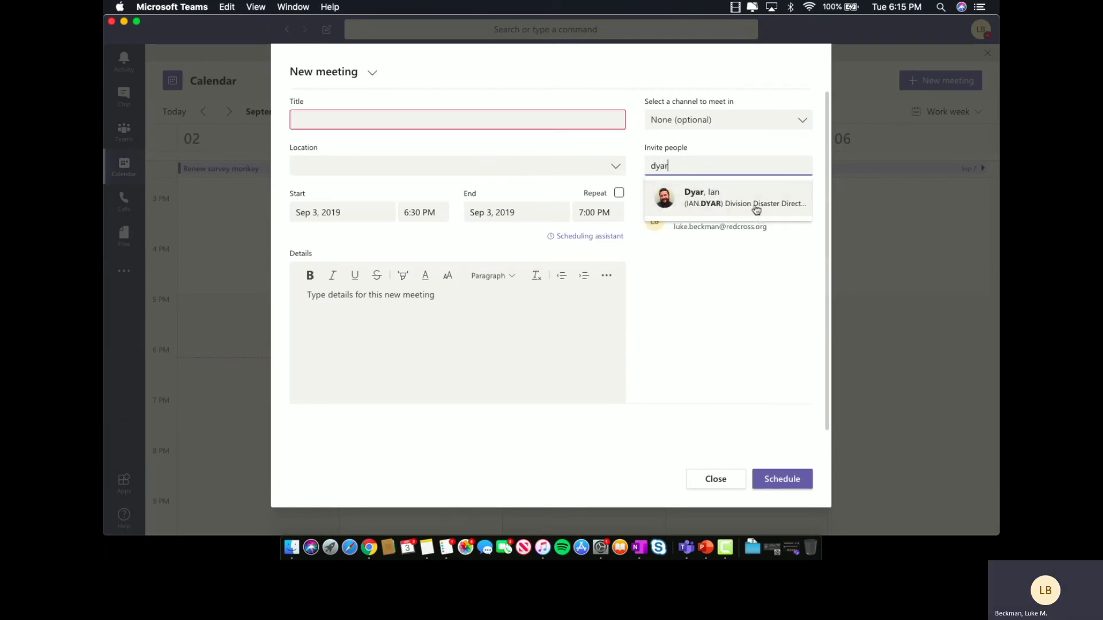
{"action": "left_click", "coordinate": [757, 210]}
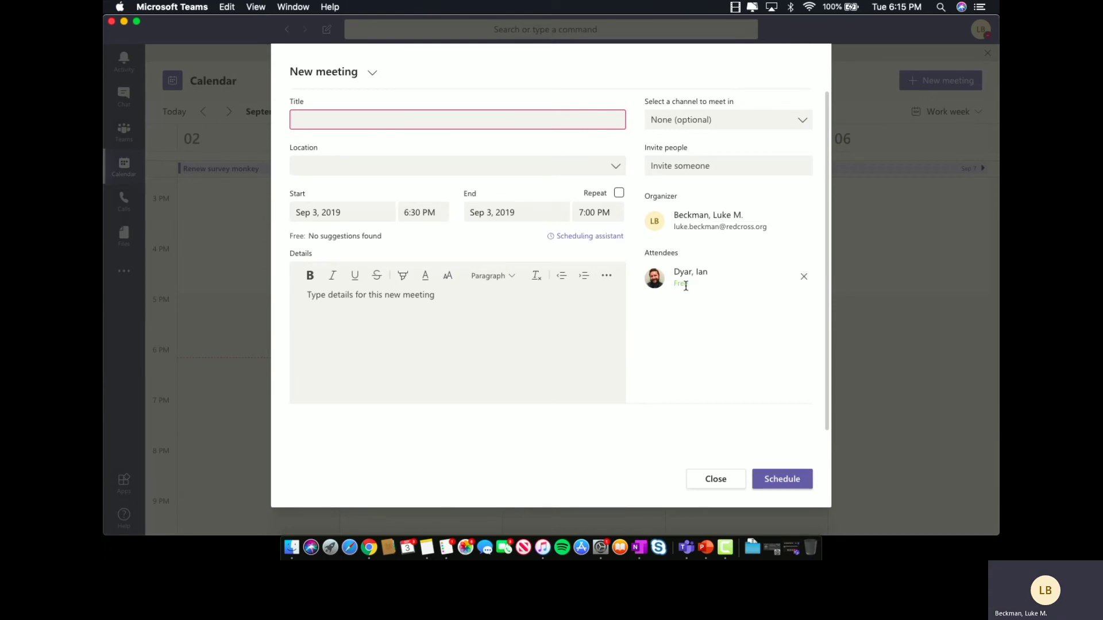
- Compare the organizer's and attendee's availability in the Scheduling assistant, trying 7:30–8:00 PM and 6:30–7:00 PM on Sep 3, 2019
{"action": "left_click", "coordinate": [601, 236]}
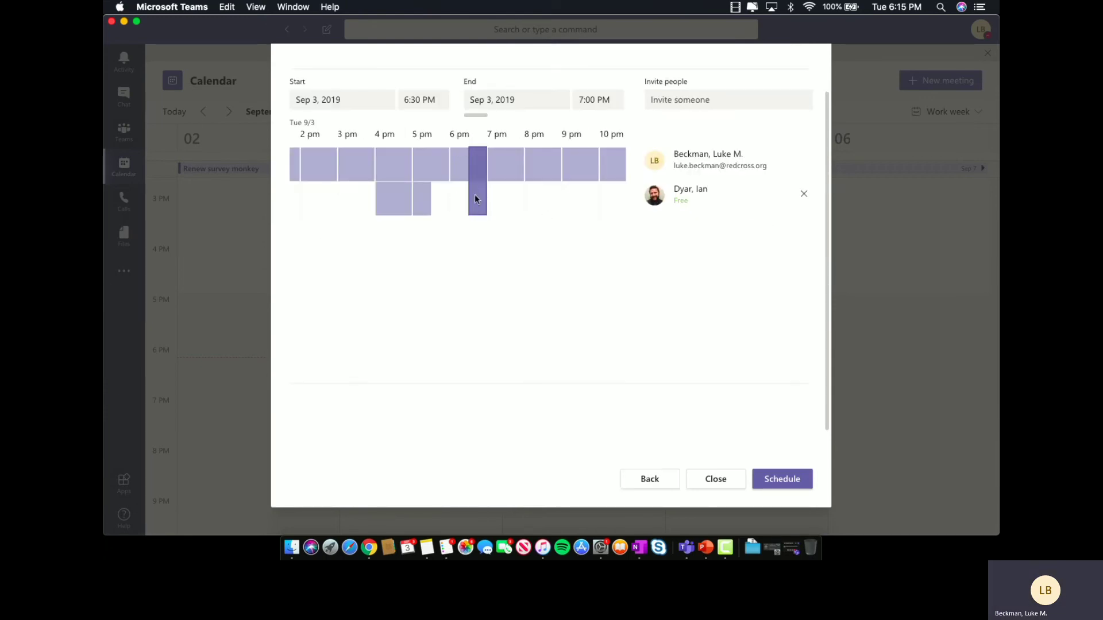
{"action": "left_click", "coordinate": [460, 201]}
{"action": "left_click", "coordinate": [518, 185]}
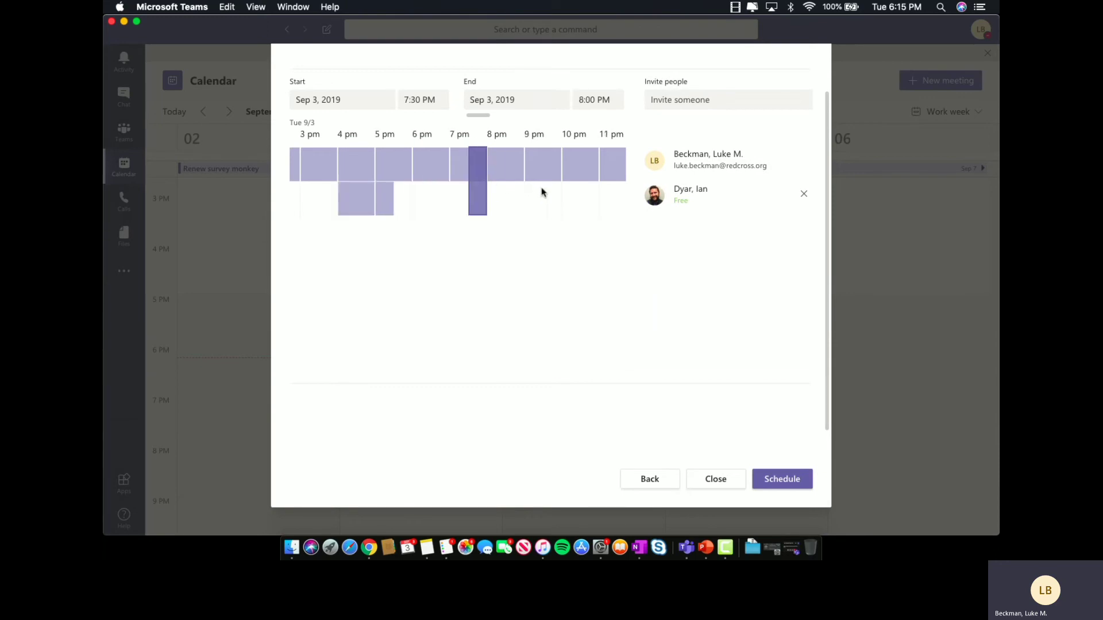
{"action": "left_click", "coordinate": [568, 186]}
{"action": "left_click", "coordinate": [322, 182]}
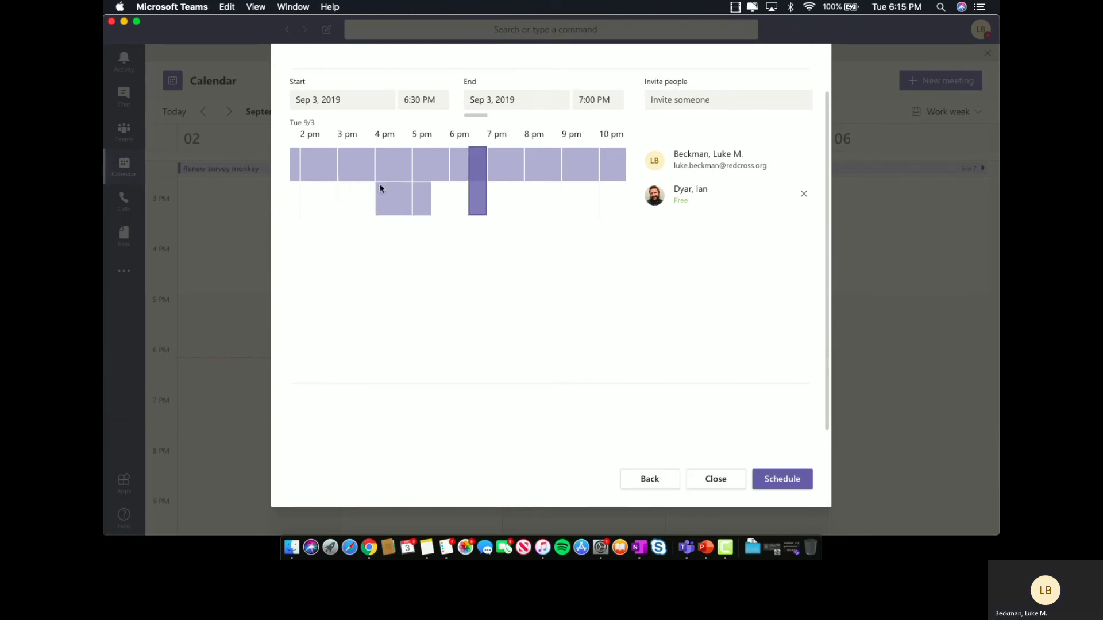
- Try 4:30–5:00 PM and 1:00–1:30 PM in the Scheduling assistant, and return to the meeting form with the 1:00 PM slot
{"action": "left_click", "coordinate": [402, 183]}
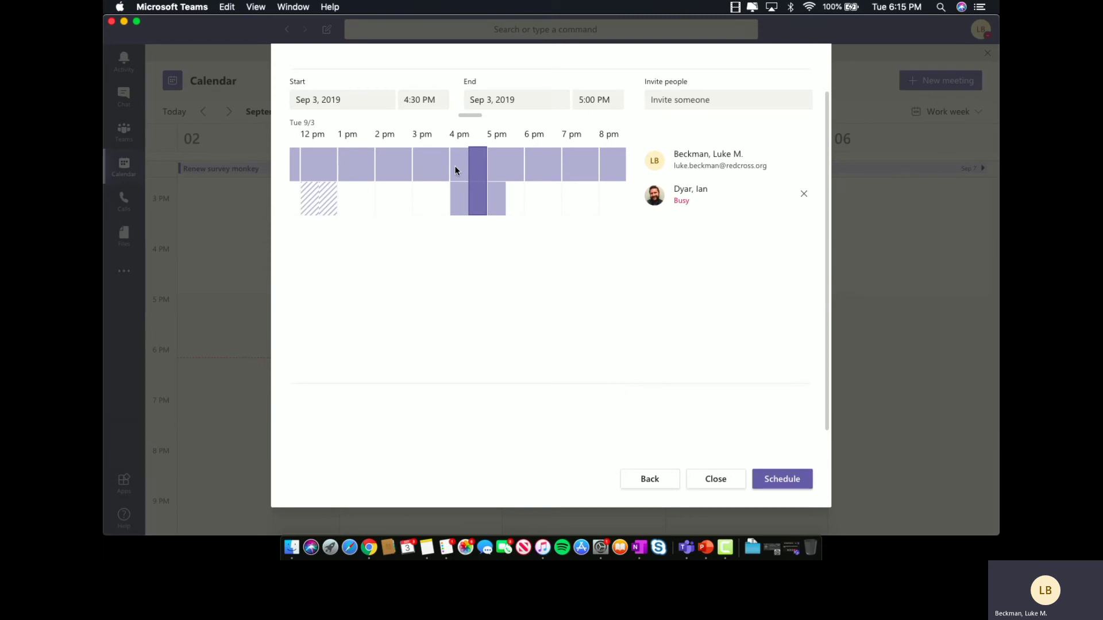
{"action": "left_click", "coordinate": [351, 201]}
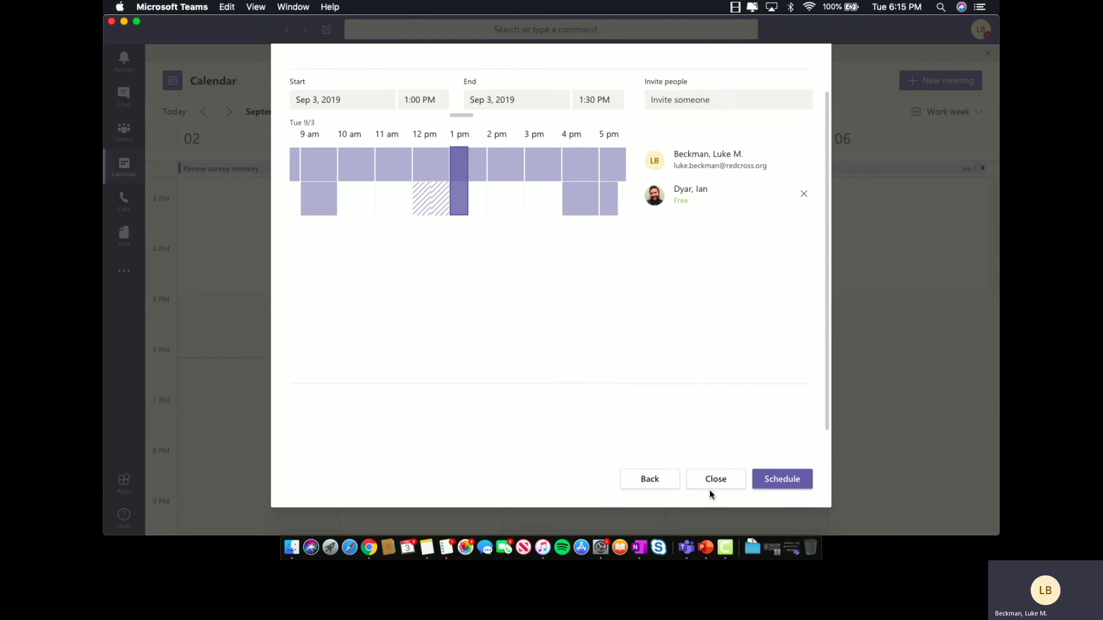
{"action": "left_click", "coordinate": [647, 482]}
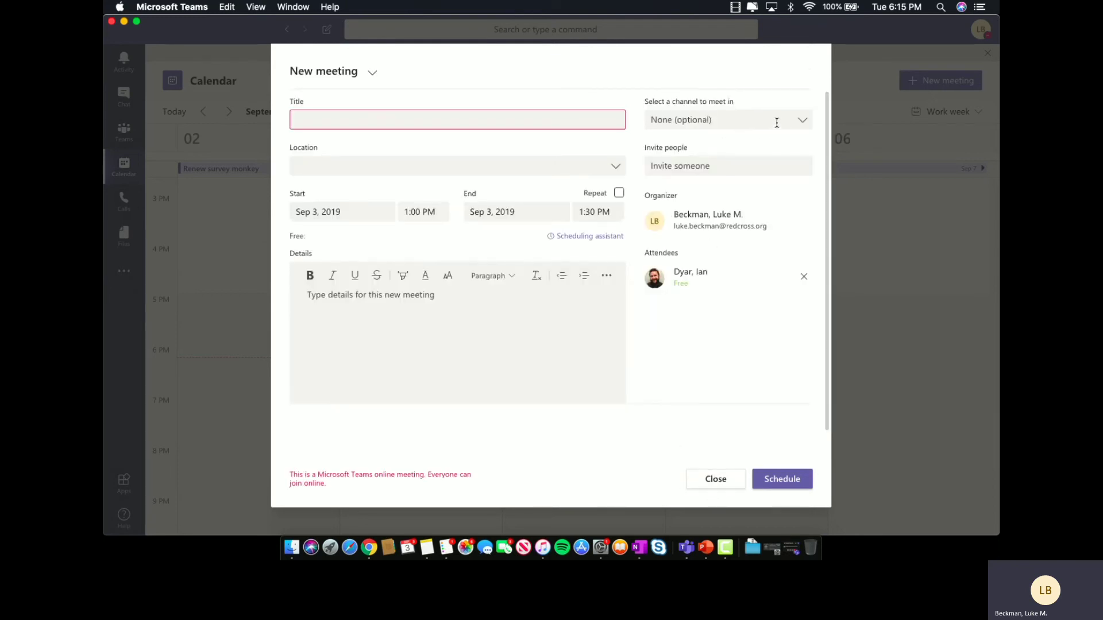
- Examine the channels offered for the meeting, including those under the Crisis Leadership Program and External Relations Workgroup teams, without choosing one
{"action": "left_click", "coordinate": [802, 122]}
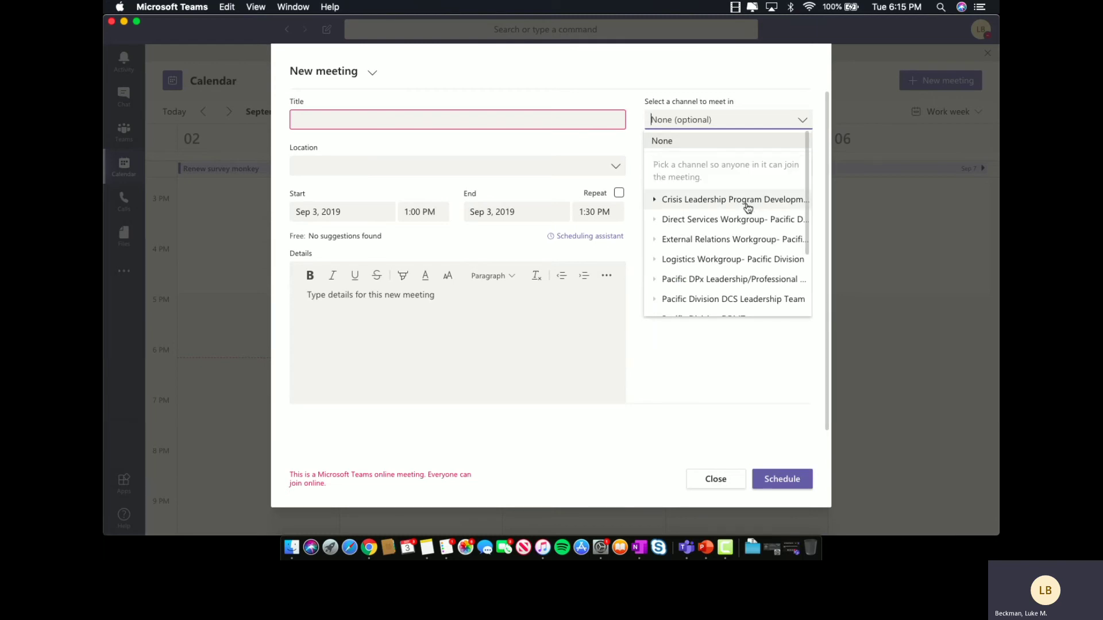
{"action": "scroll", "coordinate": [743, 255], "scroll_direction": "down", "scroll_amount": 2}
{"action": "scroll", "coordinate": [744, 259], "scroll_direction": "up", "scroll_amount": 1}
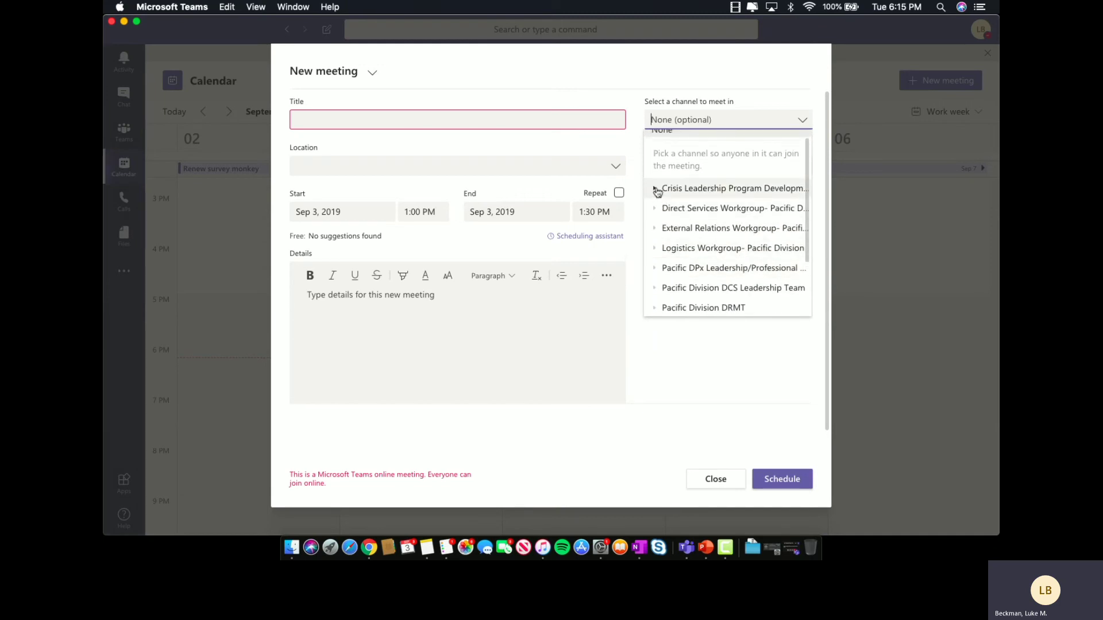
{"action": "left_click", "coordinate": [655, 189]}
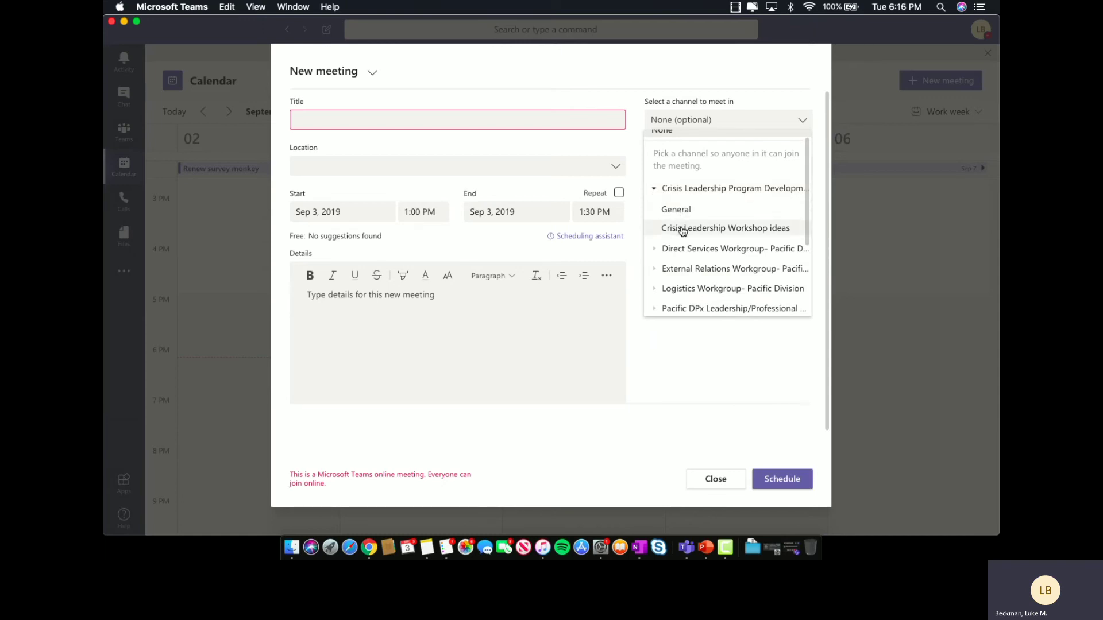
{"action": "left_click", "coordinate": [655, 188]}
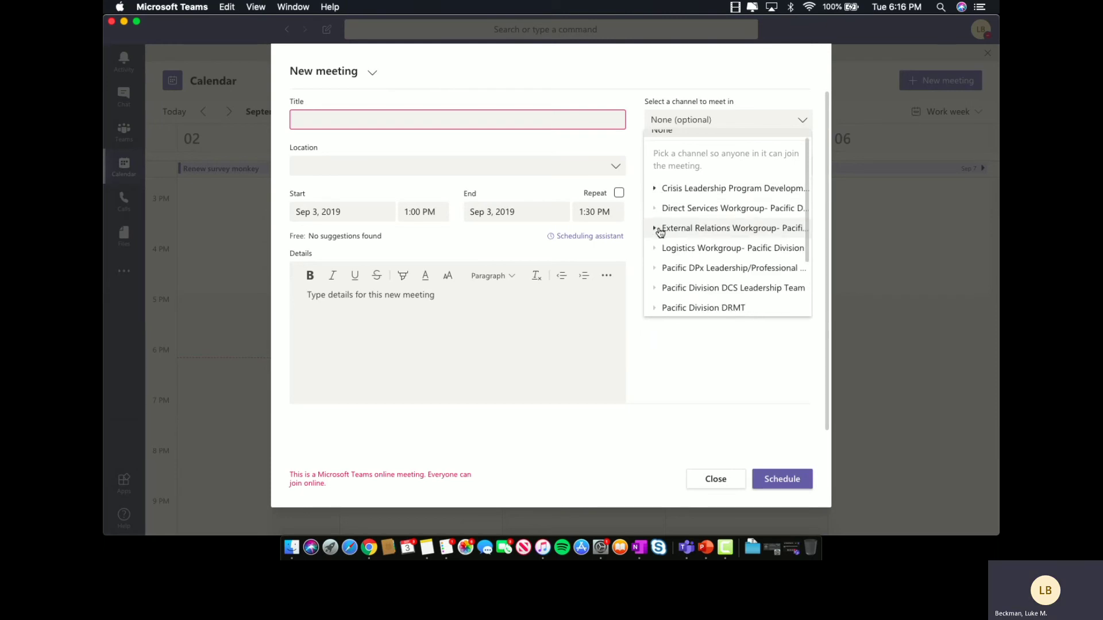
{"action": "left_click", "coordinate": [660, 230]}
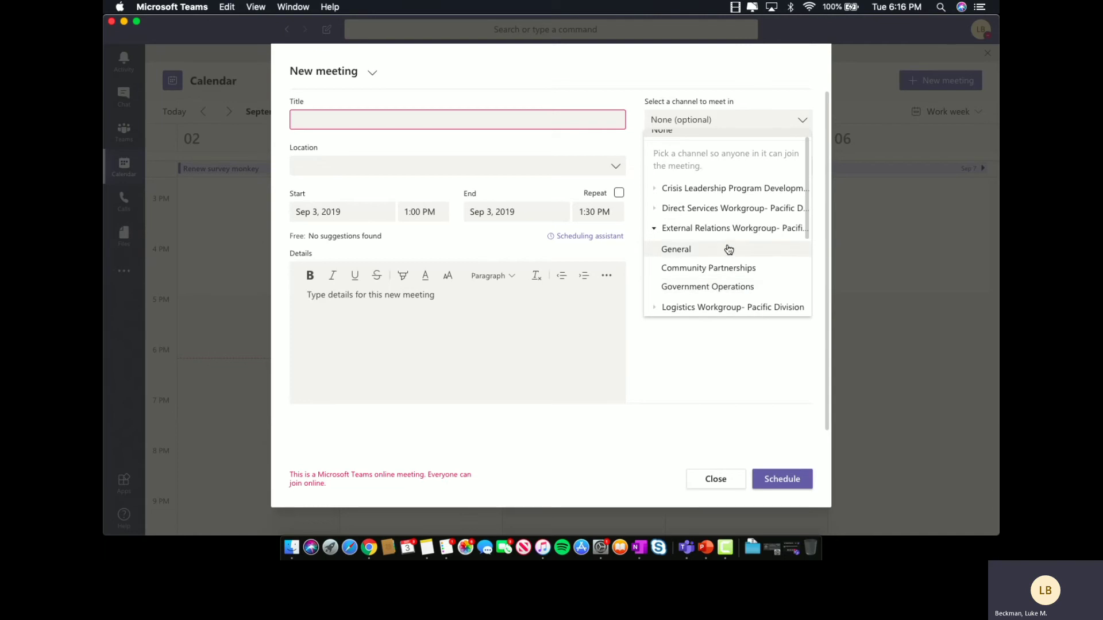
{"action": "left_click", "coordinate": [654, 231]}
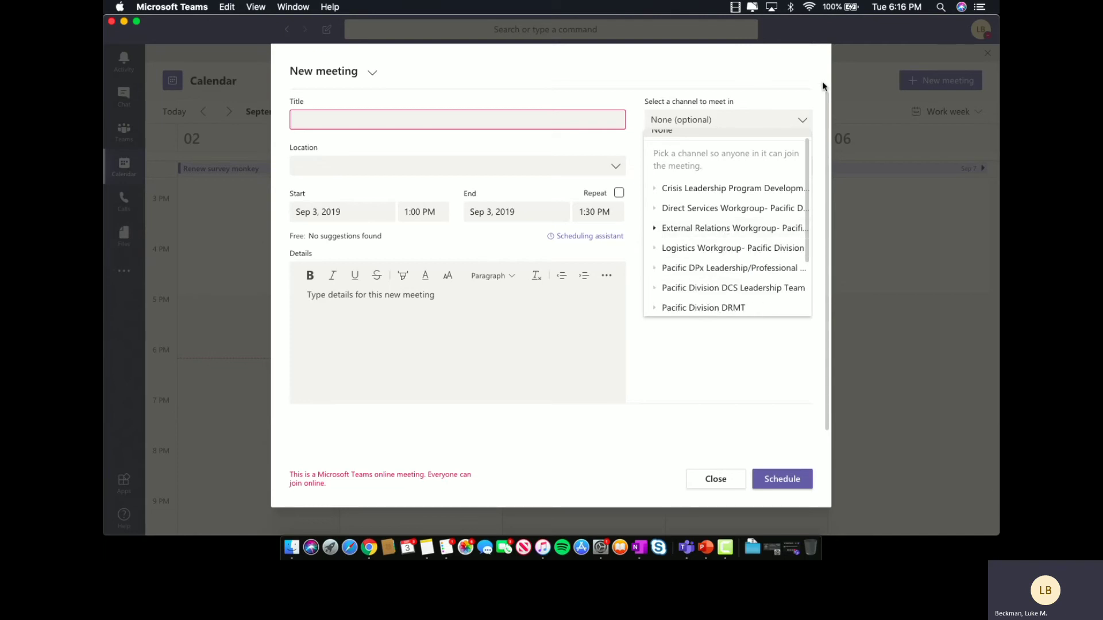
{"action": "left_click", "coordinate": [803, 122]}
- Search for "pacific" among the people to invite, and clear the search without adding anyone
{"action": "left_click", "coordinate": [719, 168]}
{"action": "type", "text": "pacfic"}
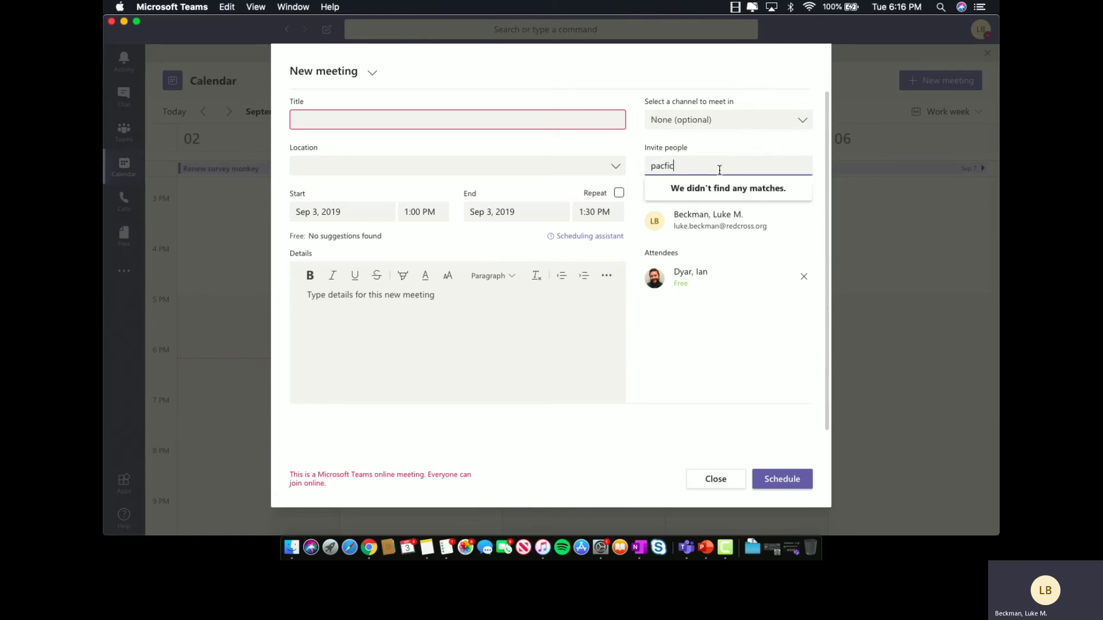
{"action": "key", "text": "BackSpace"}
{"action": "key", "text": "BackSpace"}
{"action": "key", "text": "BackSpace"}
{"action": "type", "text": "ific"}
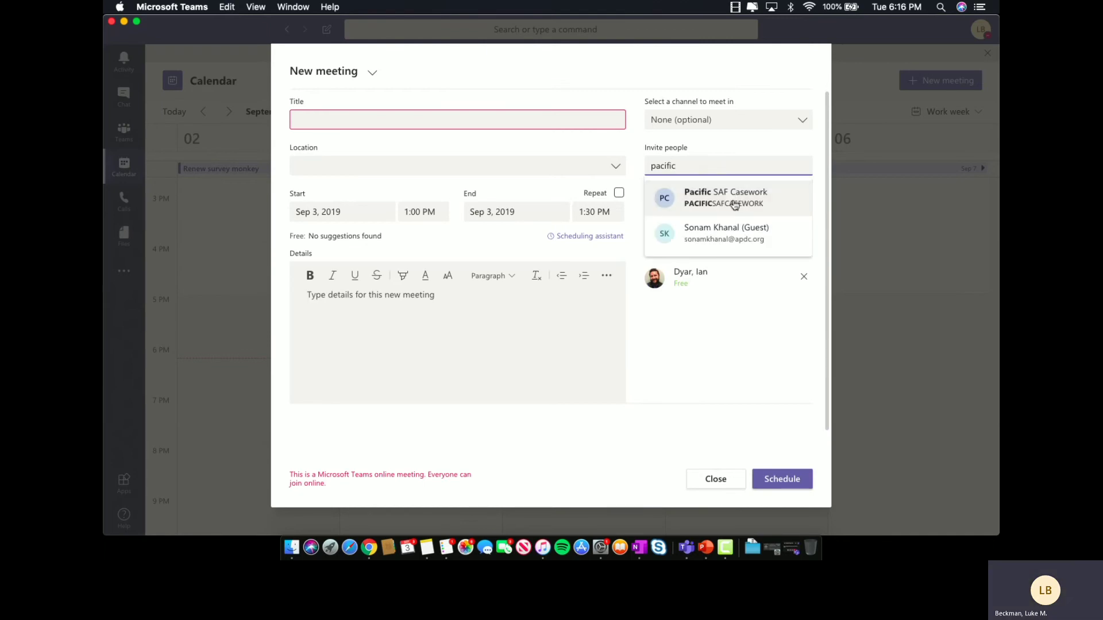
{"action": "left_click_drag", "start_coordinate": [686, 162], "coordinate": [644, 165]}
{"action": "key", "text": "BackSpace"}
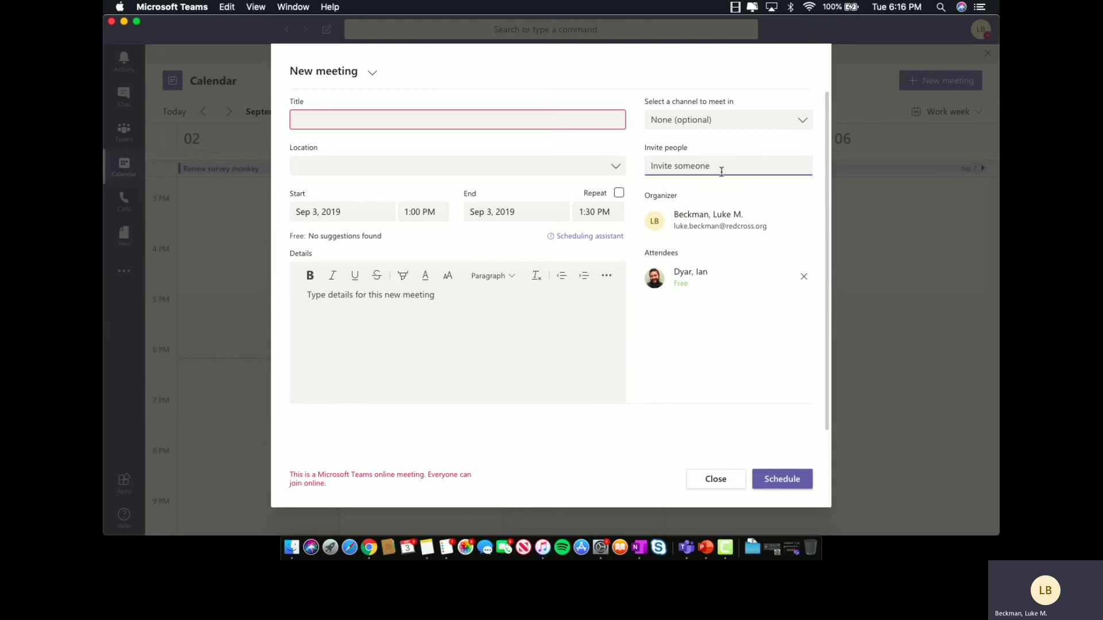
- Search the invitees by a colleague's surname, clear the search, and close the new meeting, discarding its changes
{"action": "type", "text": "frankl"}
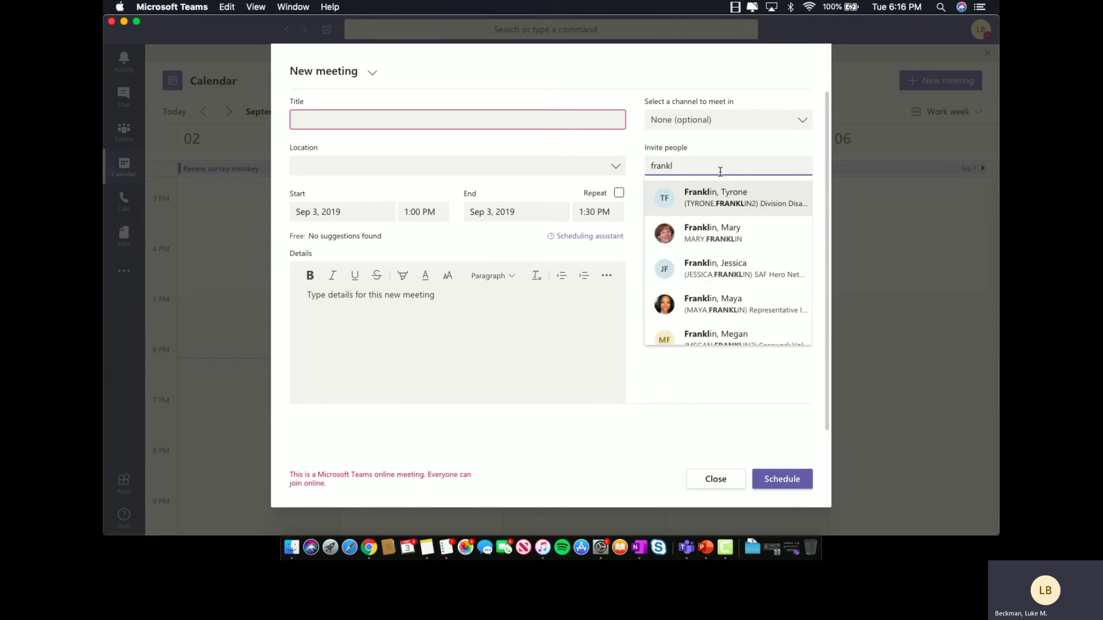
{"action": "key", "text": "BackSpace"}
{"action": "key", "text": "BackSpace"}
{"action": "key", "text": "BackSpace"}
{"action": "key", "text": "BackSpace"}
{"action": "key", "text": "BackSpace"}
{"action": "key", "text": "BackSpace"}
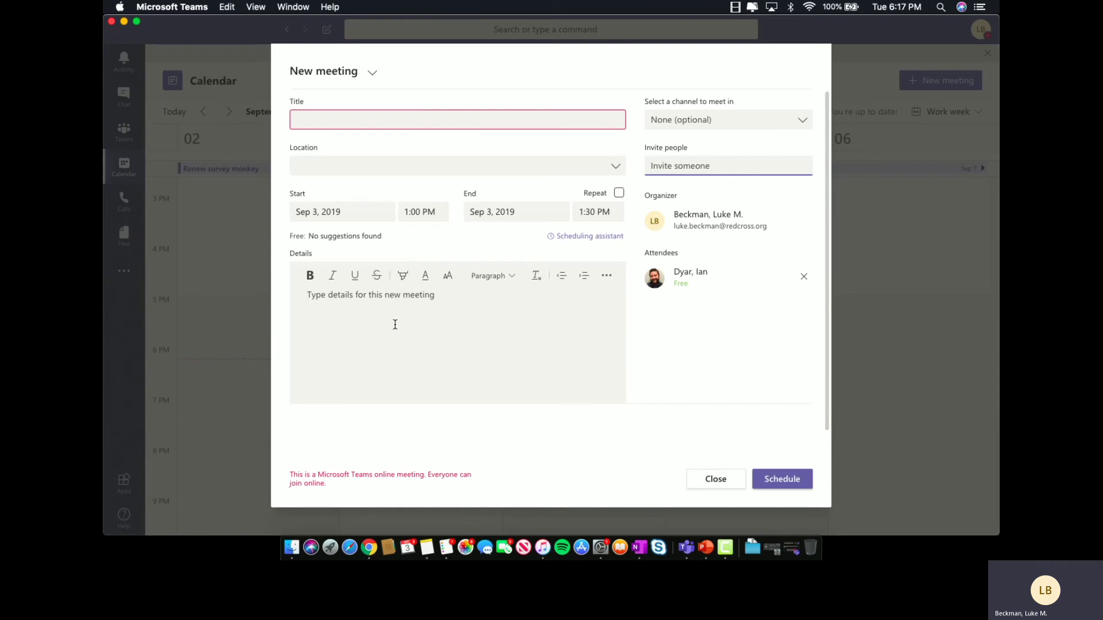
{"action": "left_click", "coordinate": [730, 486]}
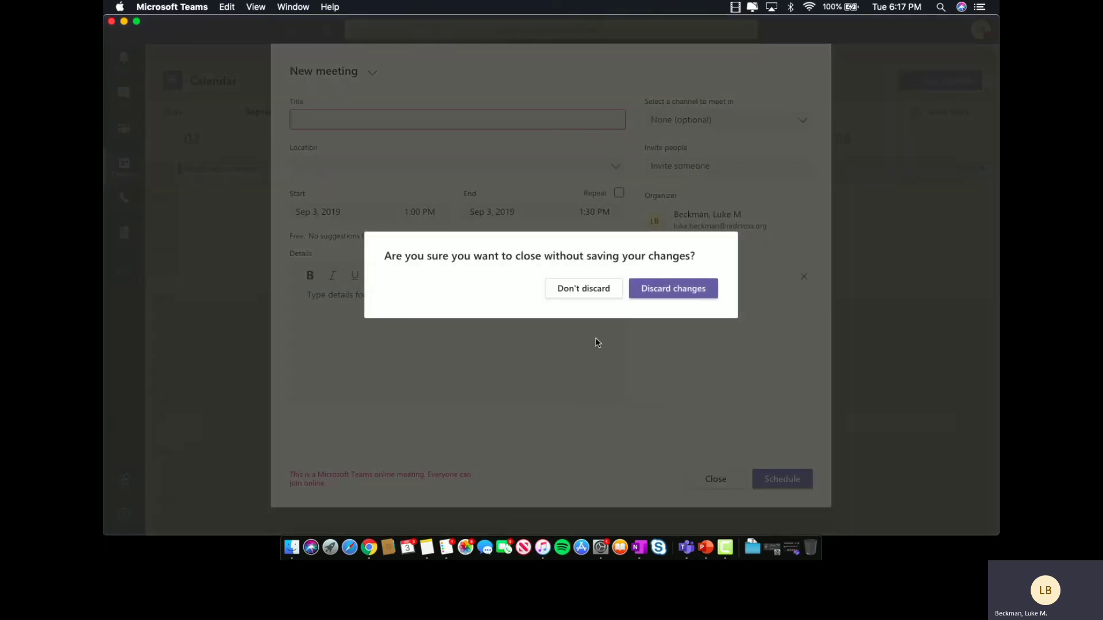
{"action": "left_click", "coordinate": [650, 291]}
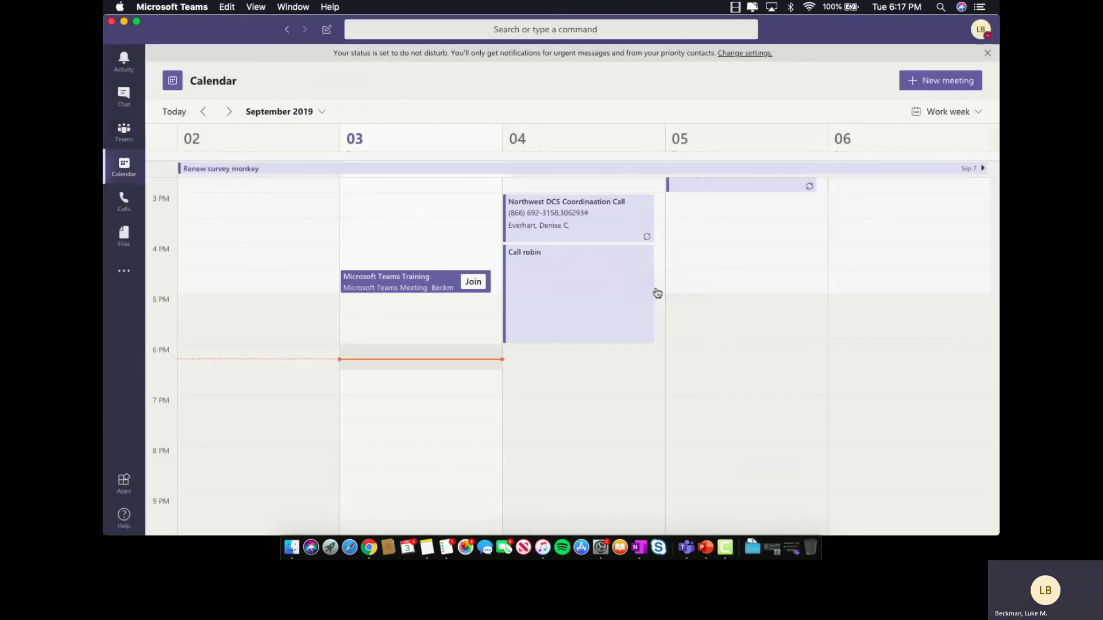
- View the Microsoft Teams Training meeting's details, try its meeting options in the browser, and close both the page and the details
{"action": "left_click", "coordinate": [419, 284]}
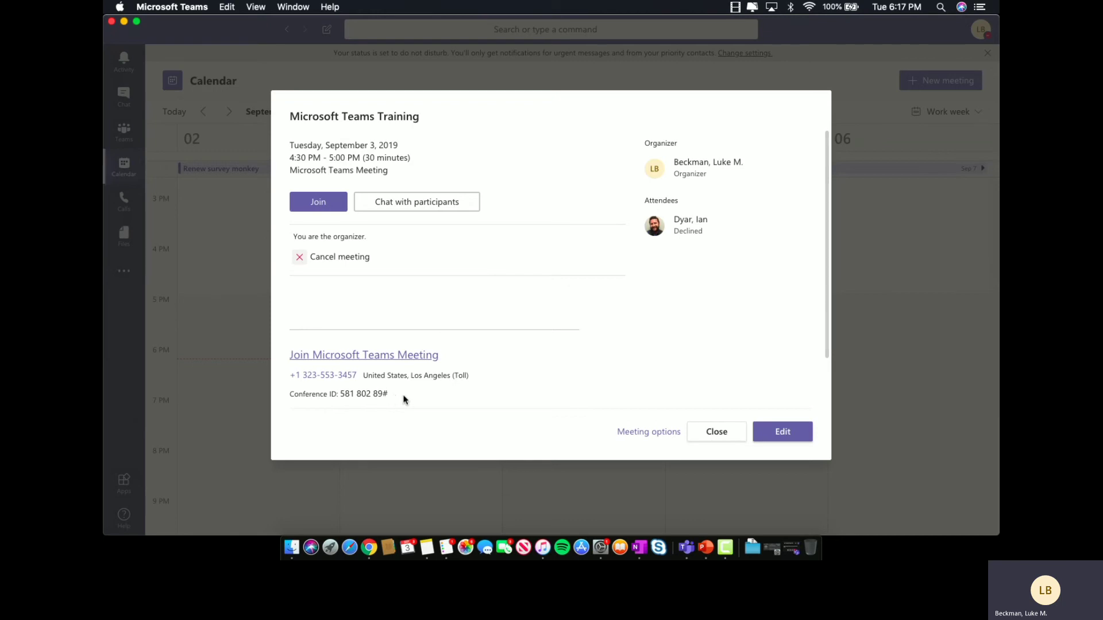
{"action": "left_click", "coordinate": [654, 438]}
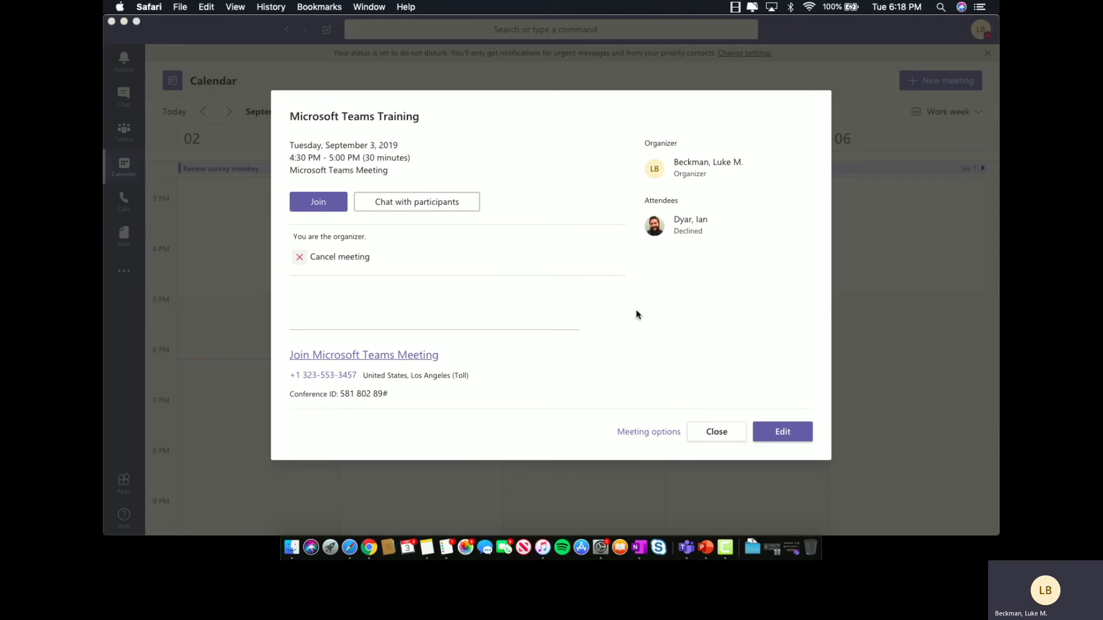
{"action": "left_click", "coordinate": [658, 432]}
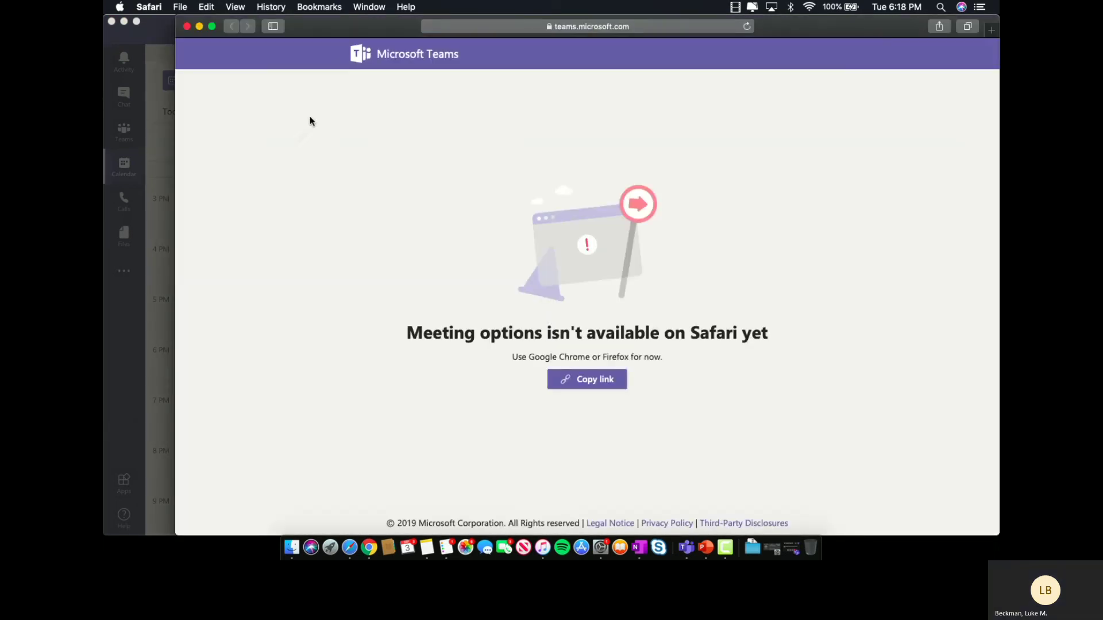
{"action": "left_click", "coordinate": [186, 26]}
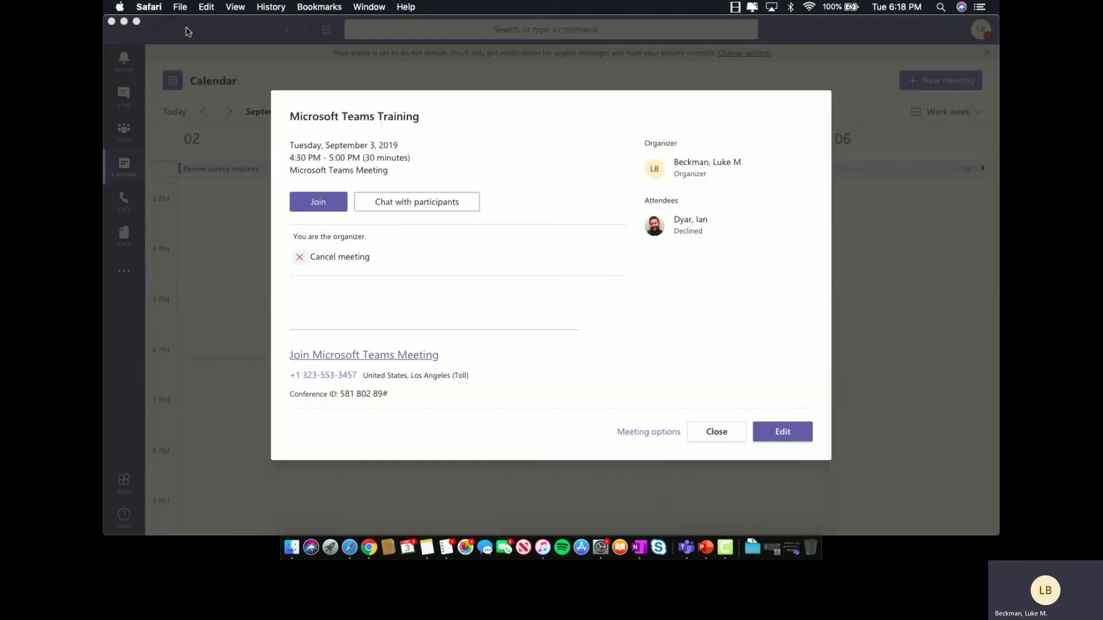
{"action": "left_click", "coordinate": [720, 433]}
{"action": "left_click", "coordinate": [719, 433]}
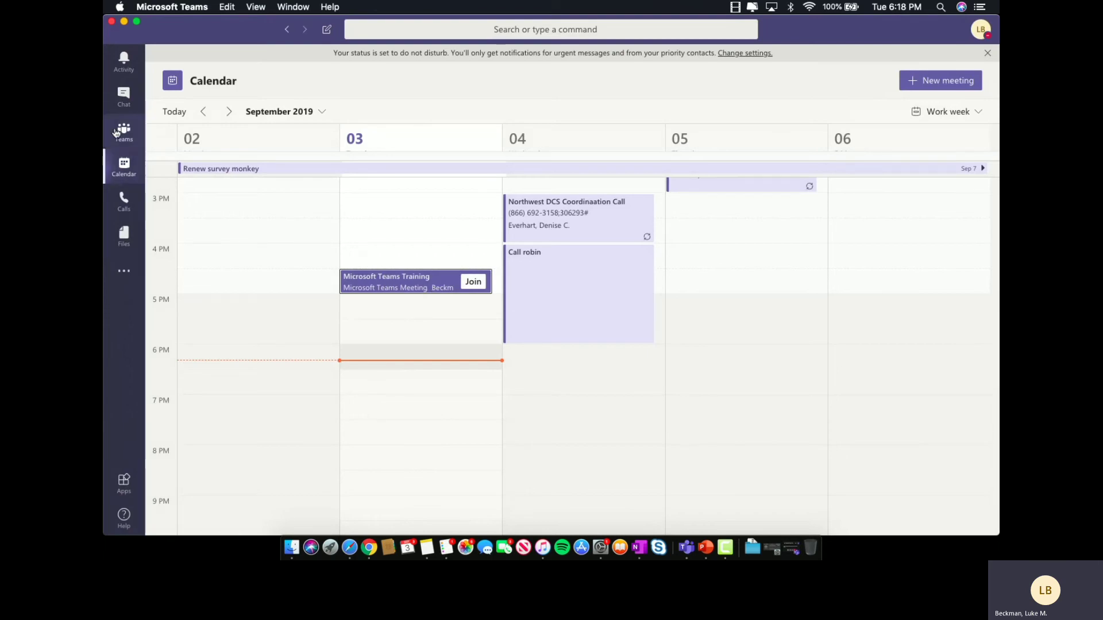
- Open the General channel of the External Relations Workgroup team and view its Meeting Notes
{"action": "left_click", "coordinate": [124, 143]}
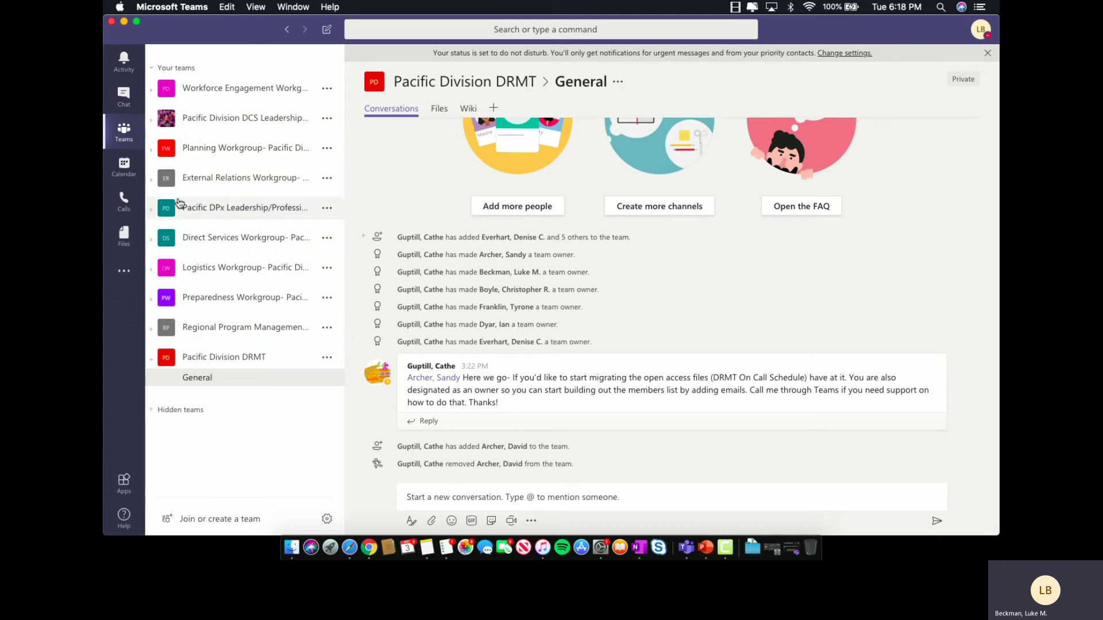
{"action": "left_click", "coordinate": [153, 183]}
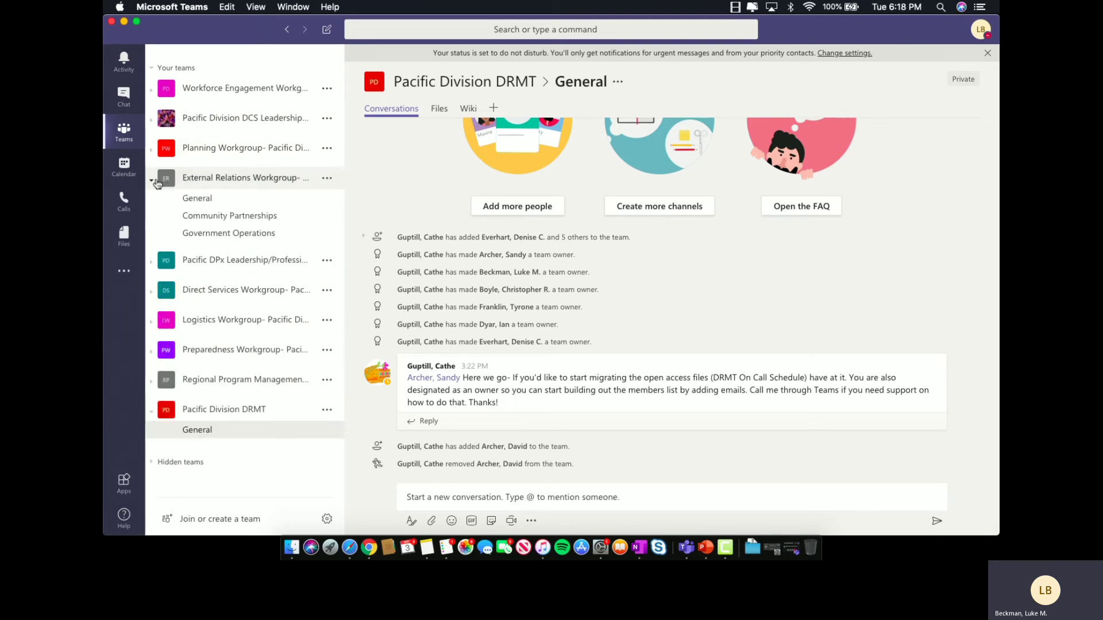
{"action": "left_click", "coordinate": [230, 187]}
{"action": "left_click", "coordinate": [231, 182]}
{"action": "left_click", "coordinate": [222, 201]}
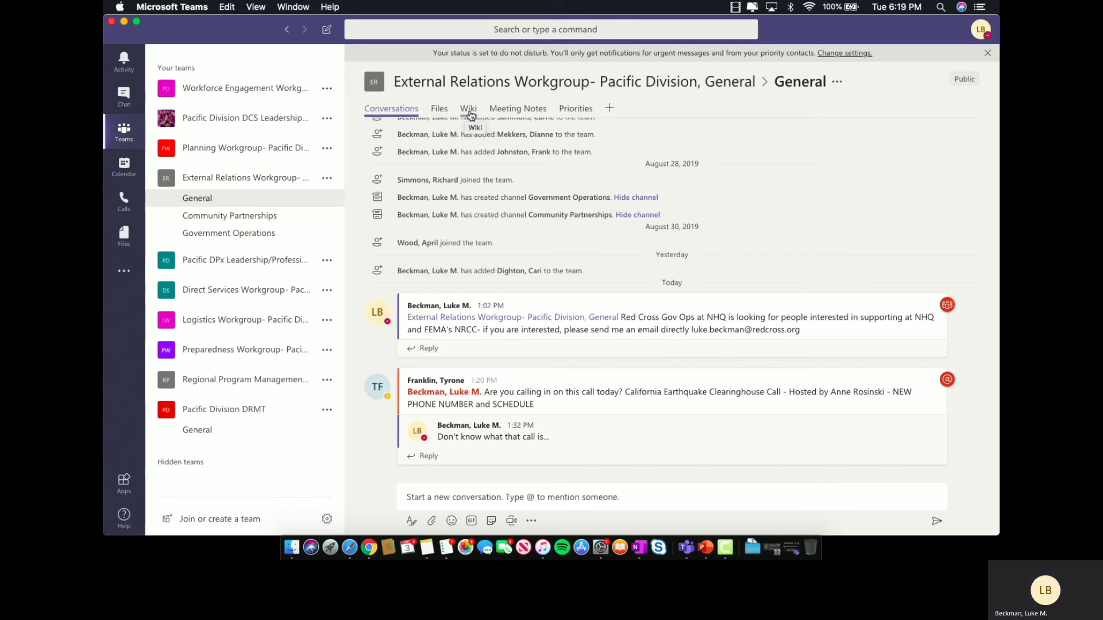
{"action": "left_click", "coordinate": [521, 113]}
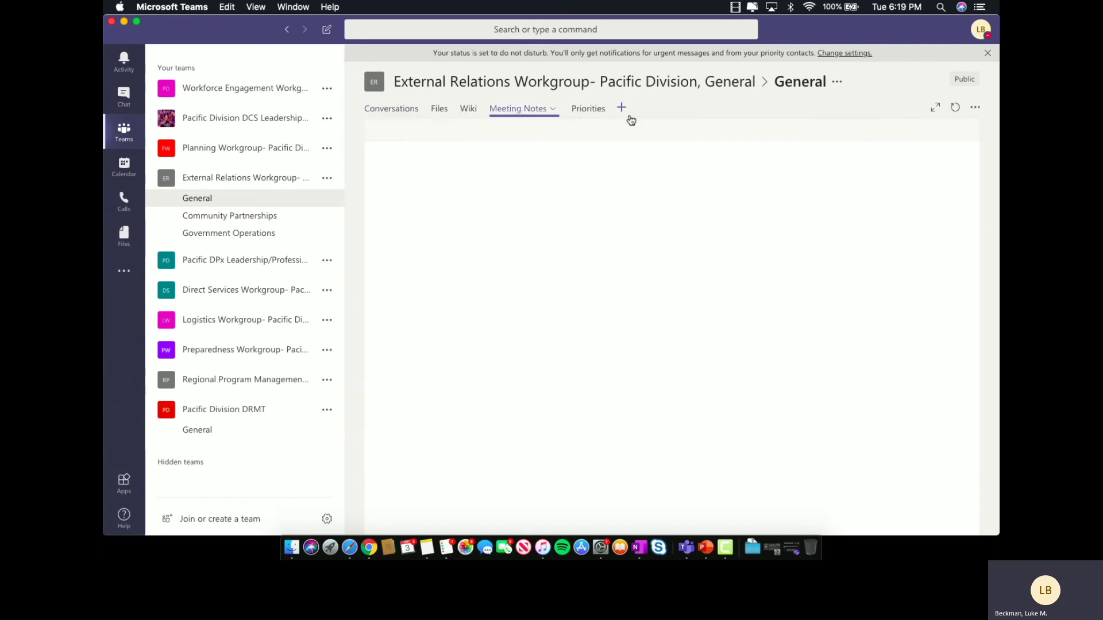
{"action": "left_click", "coordinate": [401, 113]}
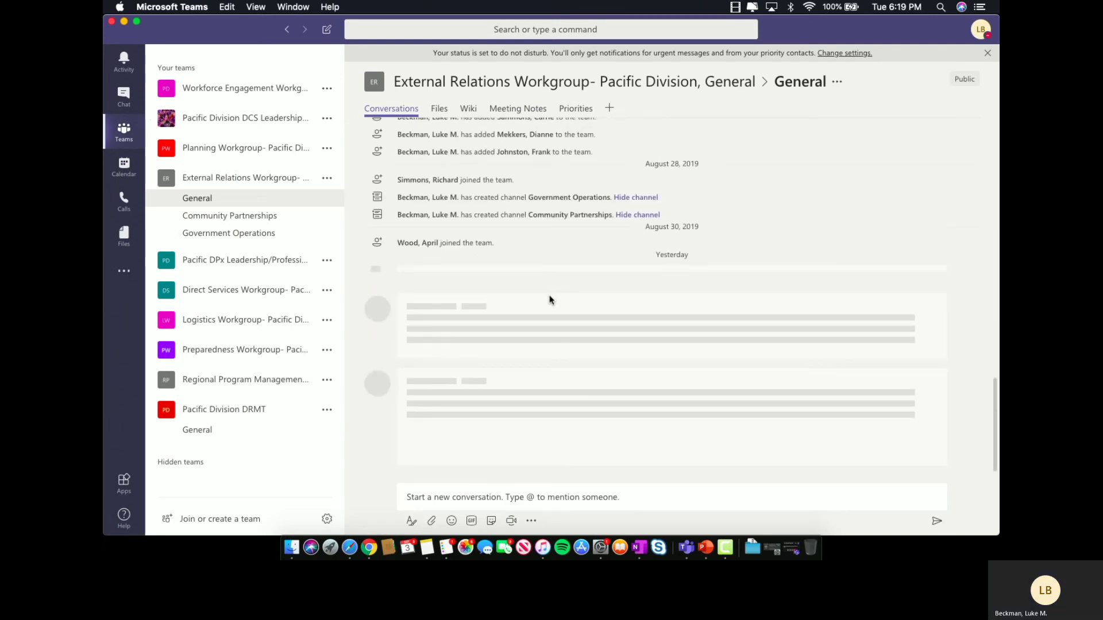
{"action": "left_click", "coordinate": [504, 497]}
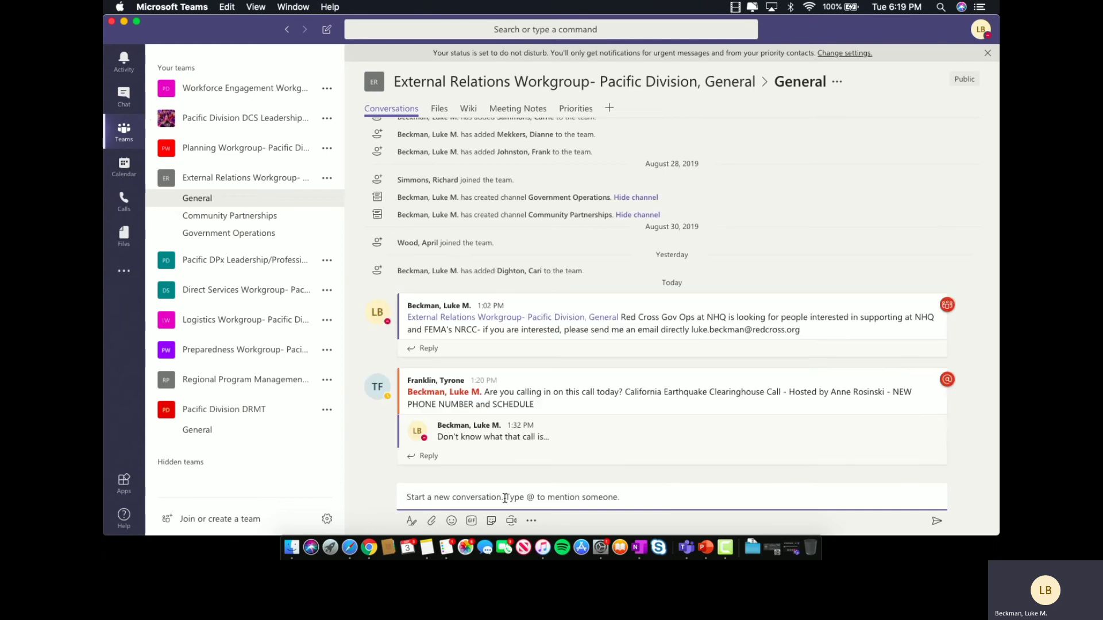
{"action": "type", "text": "@team"}
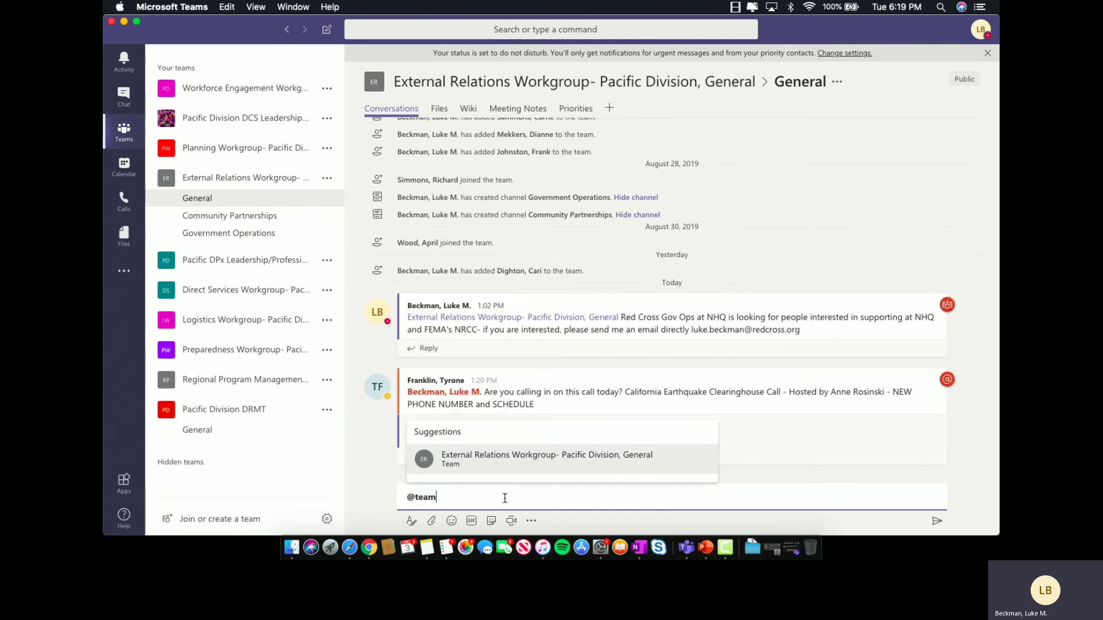
{"action": "left_click", "coordinate": [554, 461]}
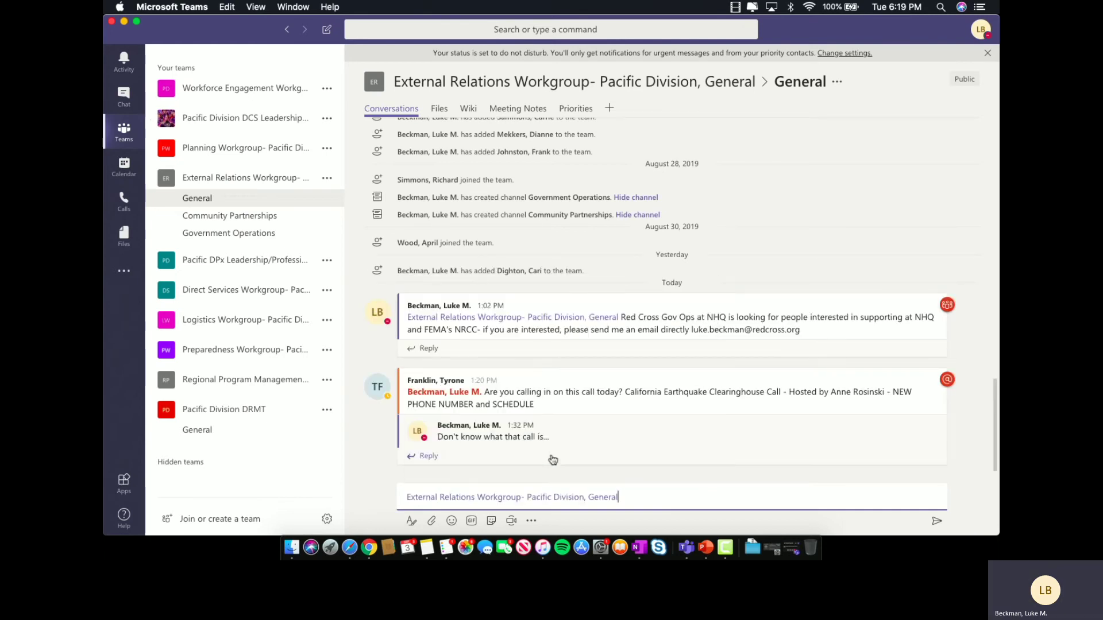
{"action": "key", "text": "BackSpace"}
{"action": "key", "text": "BackSpace"}
{"action": "key", "text": "BackSpace"}
{"action": "key", "text": "BackSpace"}
{"action": "key", "text": "BackSpace"}
{"action": "key", "text": "BackSpace"}
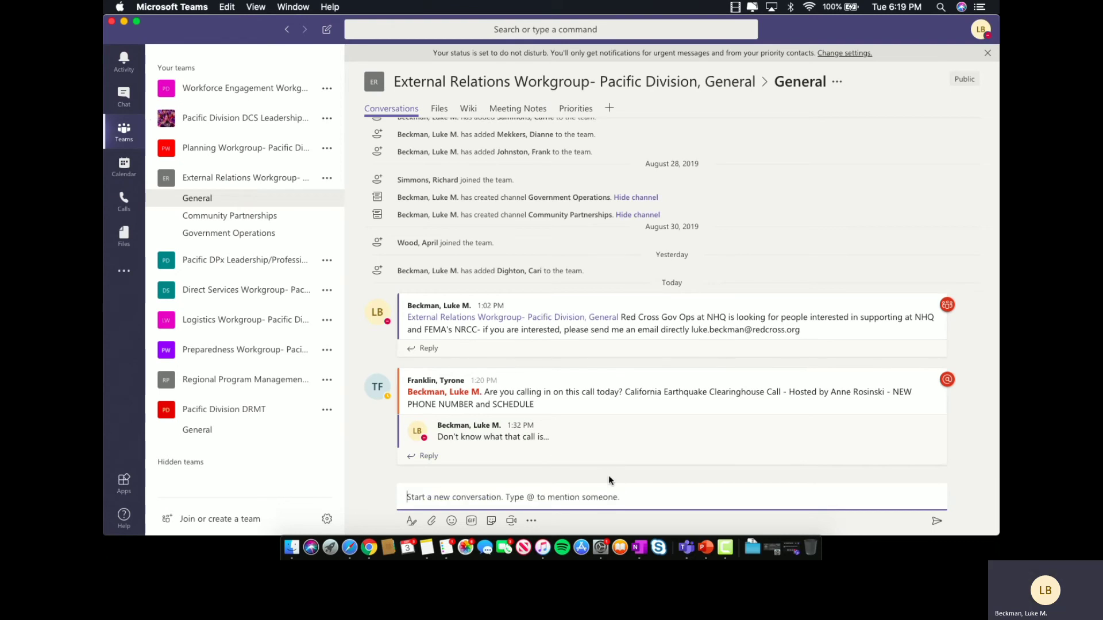
- Mention an individual colleague from the @ suggestions in the new conversation, and delete the unsent mention
{"action": "type", "text": "@al"}
{"action": "key", "text": "BackSpace"}
{"action": "key", "text": "BackSpace"}
{"action": "key", "text": "BackSpace"}
{"action": "type", "text": "@"}
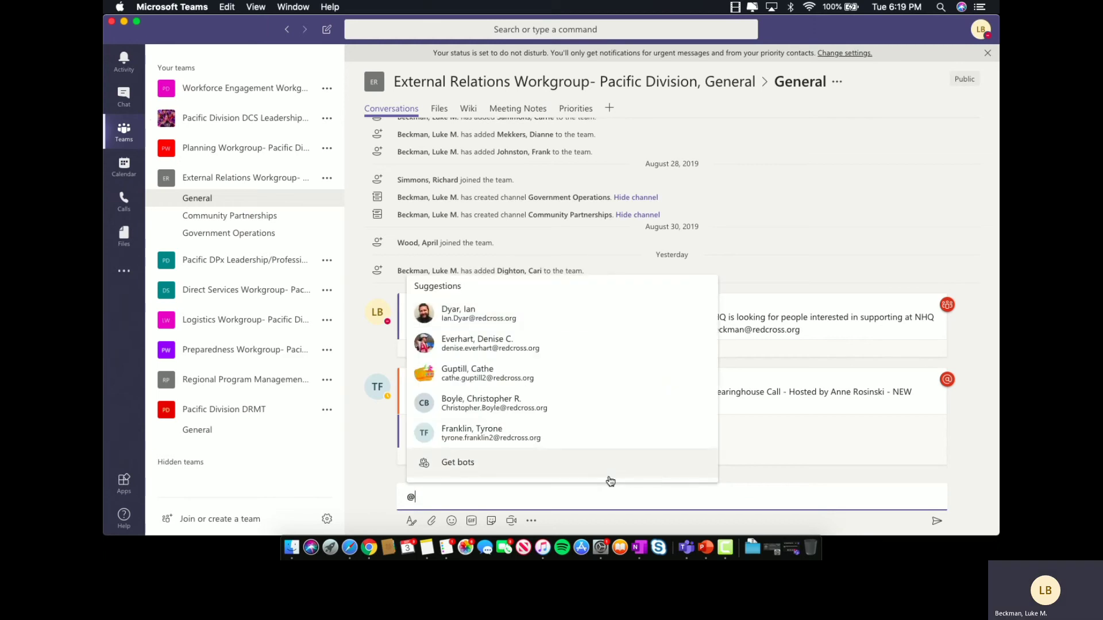
{"action": "left_click", "coordinate": [574, 440]}
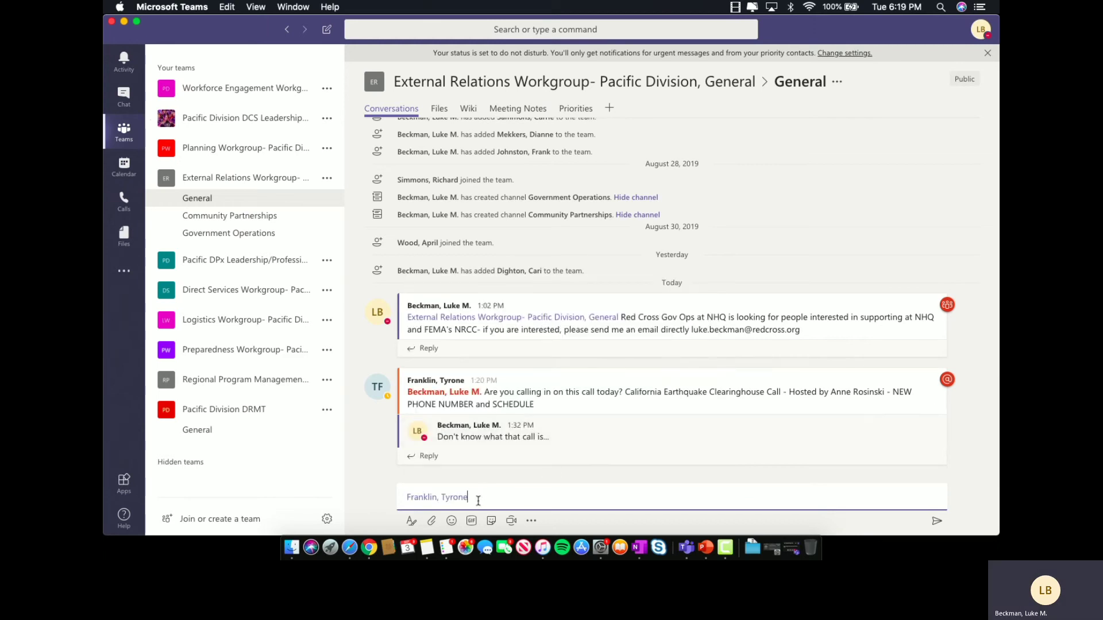
{"action": "left_click_drag", "start_coordinate": [478, 501], "coordinate": [408, 502]}
{"action": "key", "text": "BackSpace"}
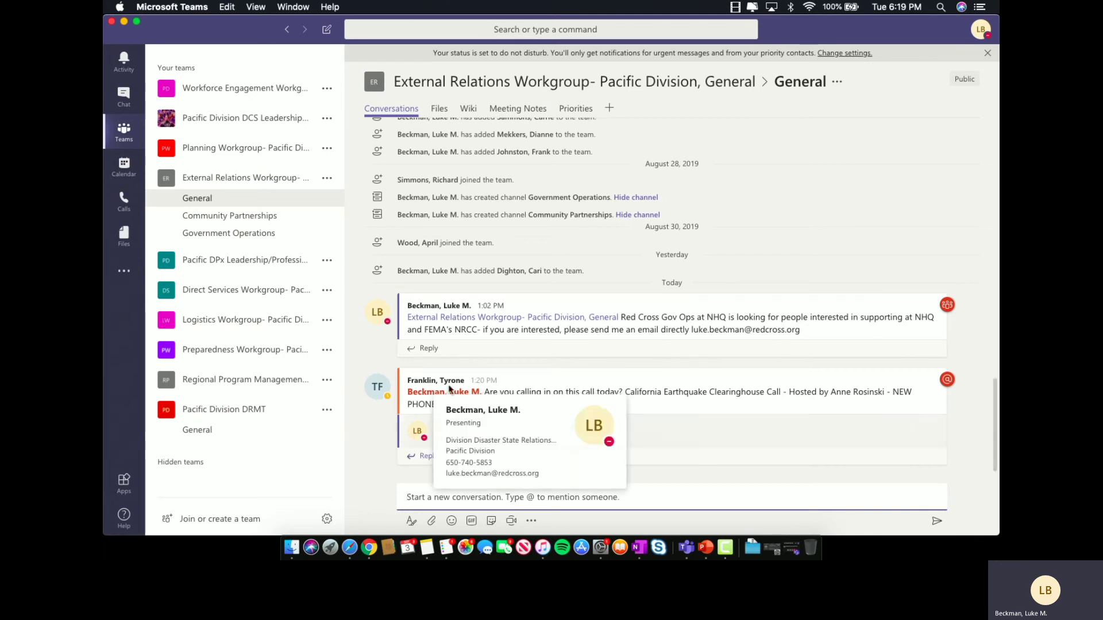
- Review the General channel's older conversations, and open Government Operations Task Book.xlsx from the channel's files for editing in Teams
{"action": "scroll", "coordinate": [486, 331], "scroll_direction": "up", "scroll_amount": 5}
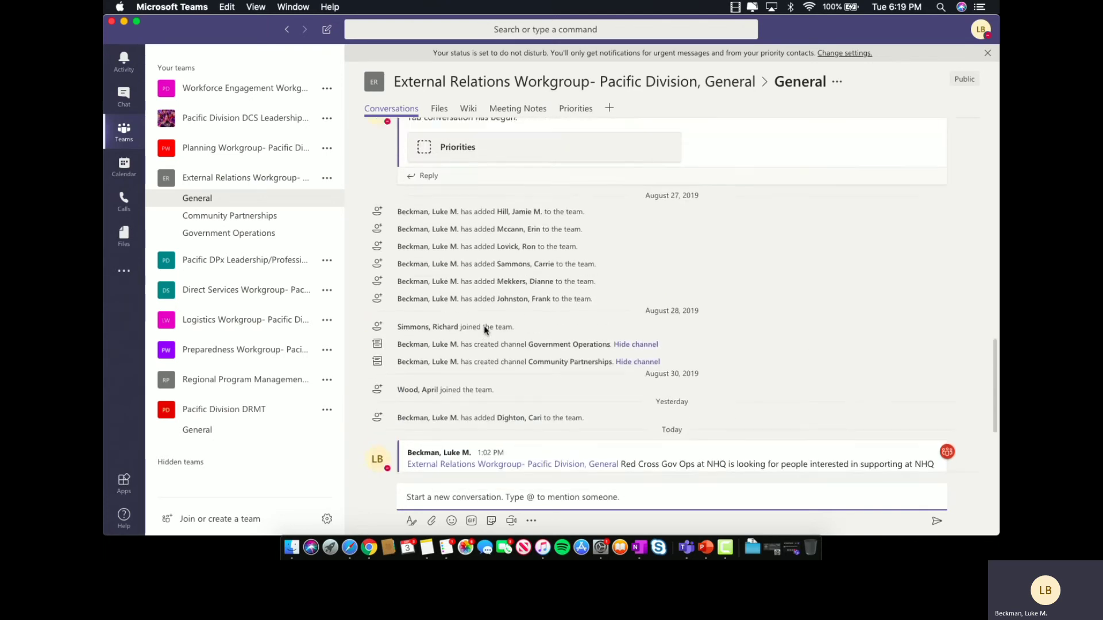
{"action": "scroll", "coordinate": [486, 330], "scroll_direction": "up", "scroll_amount": 10}
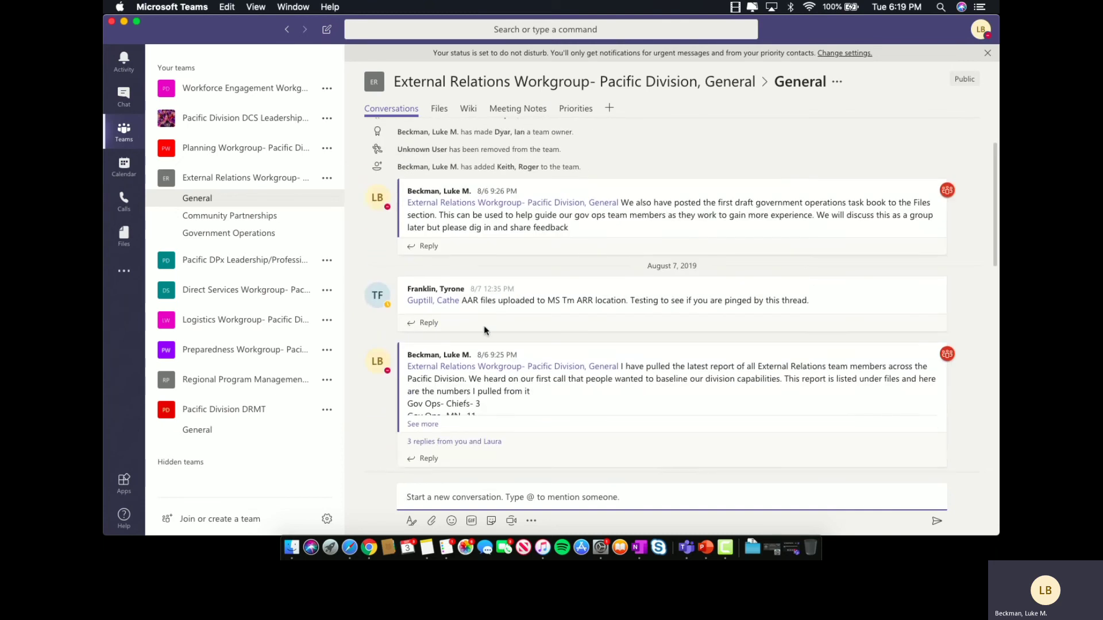
{"action": "scroll", "coordinate": [484, 330], "scroll_direction": "up", "scroll_amount": 2}
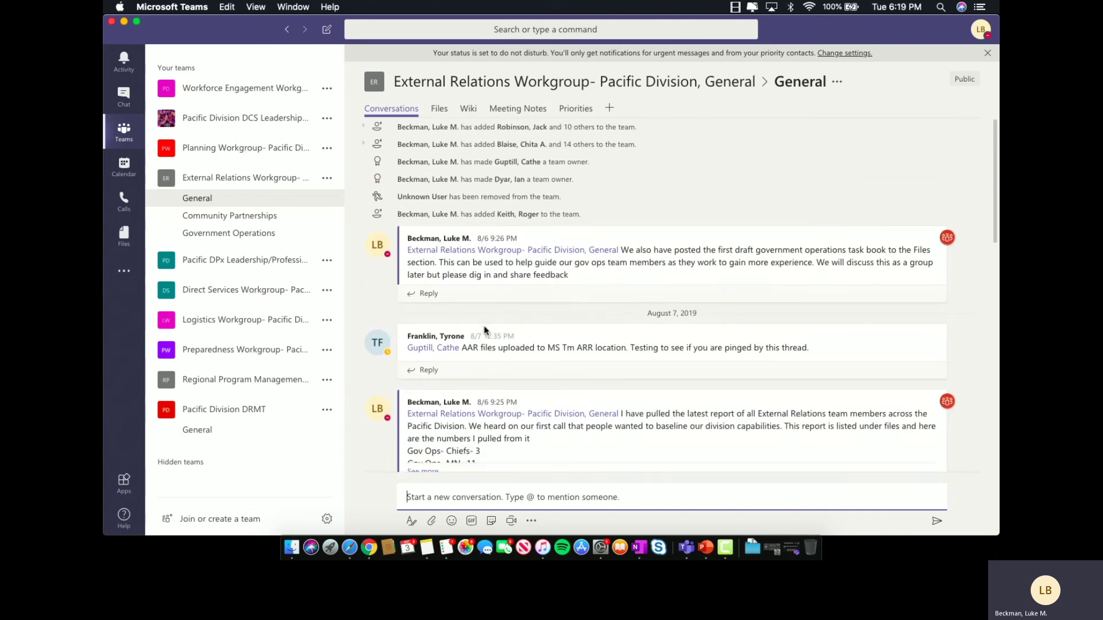
{"action": "left_click", "coordinate": [443, 114]}
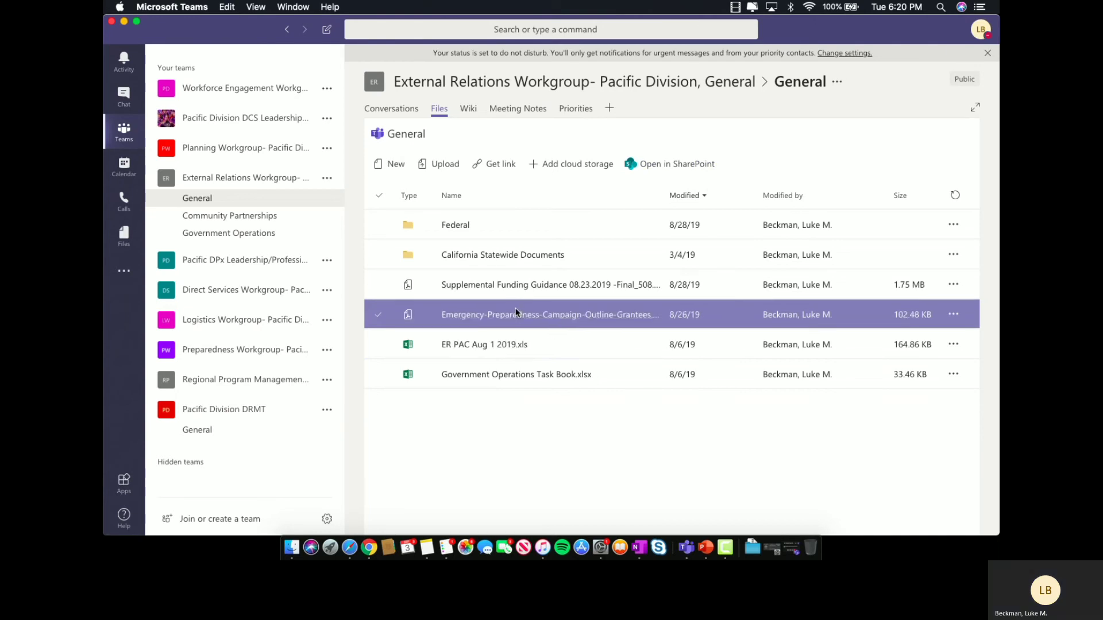
{"action": "left_click", "coordinate": [503, 376]}
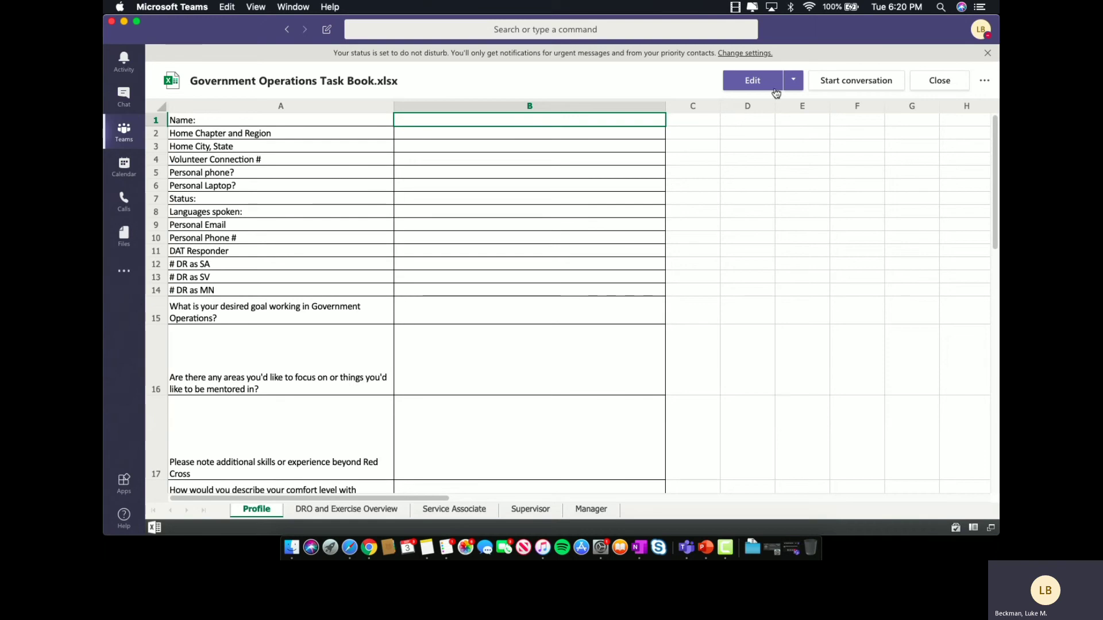
{"action": "left_click", "coordinate": [795, 85]}
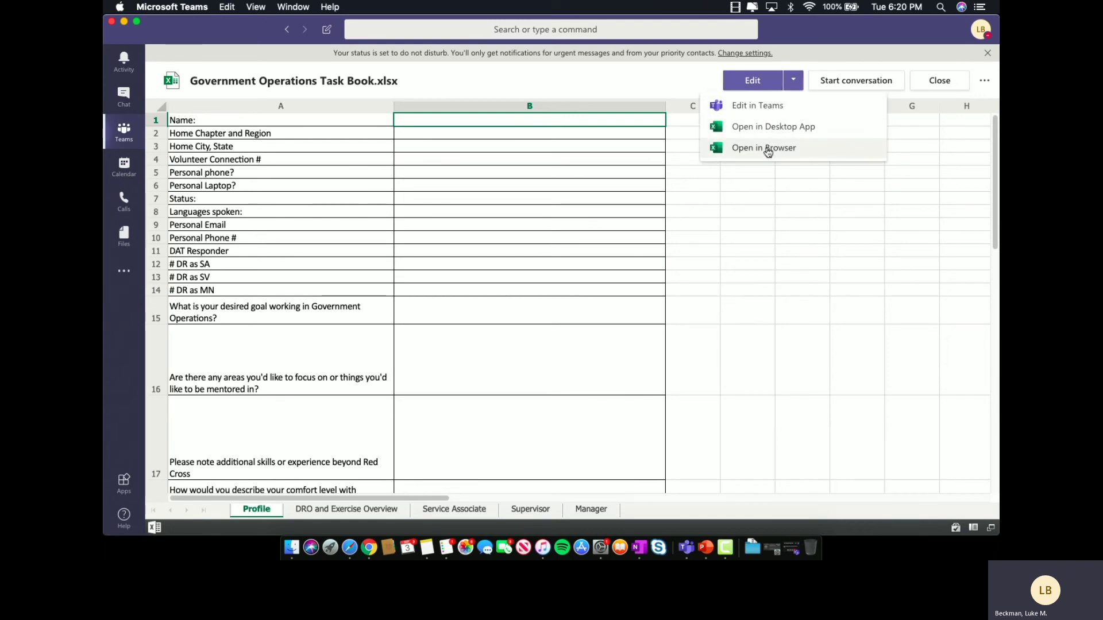
{"action": "left_click", "coordinate": [757, 85]}
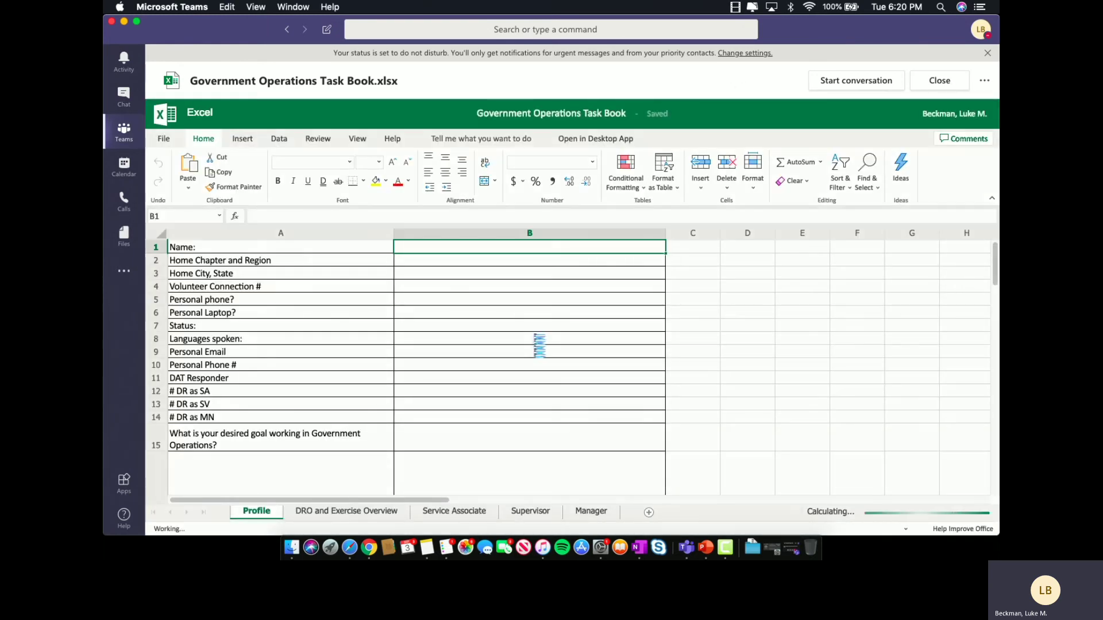
- Start a conversation alongside the Government Operations Task Book, and view the workbook's comments before closing them
{"action": "left_click", "coordinate": [869, 84]}
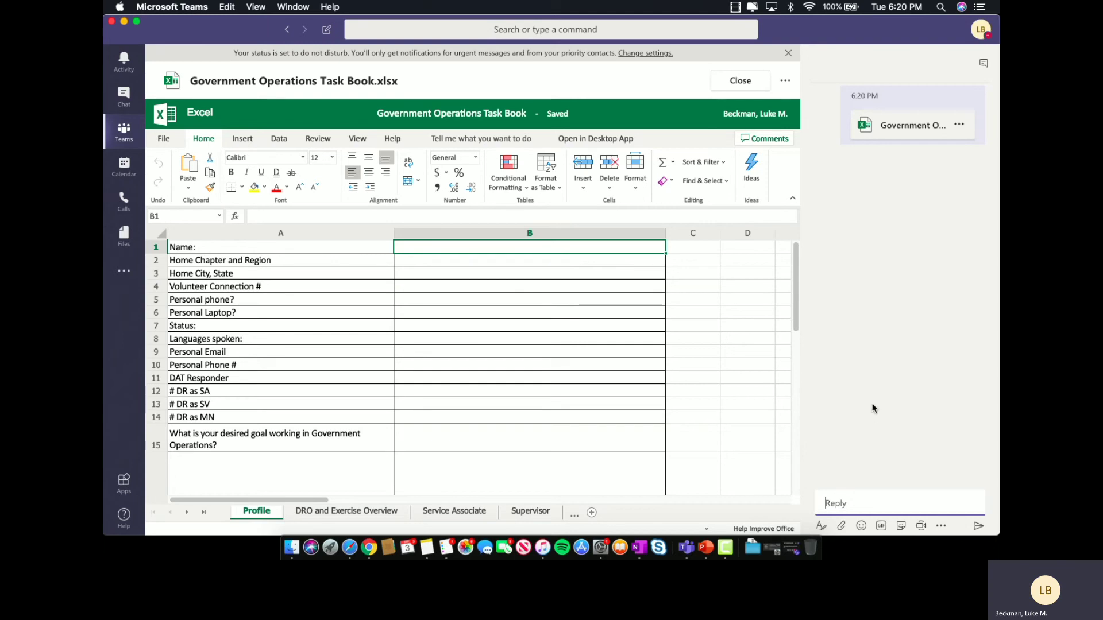
{"action": "left_click", "coordinate": [769, 140]}
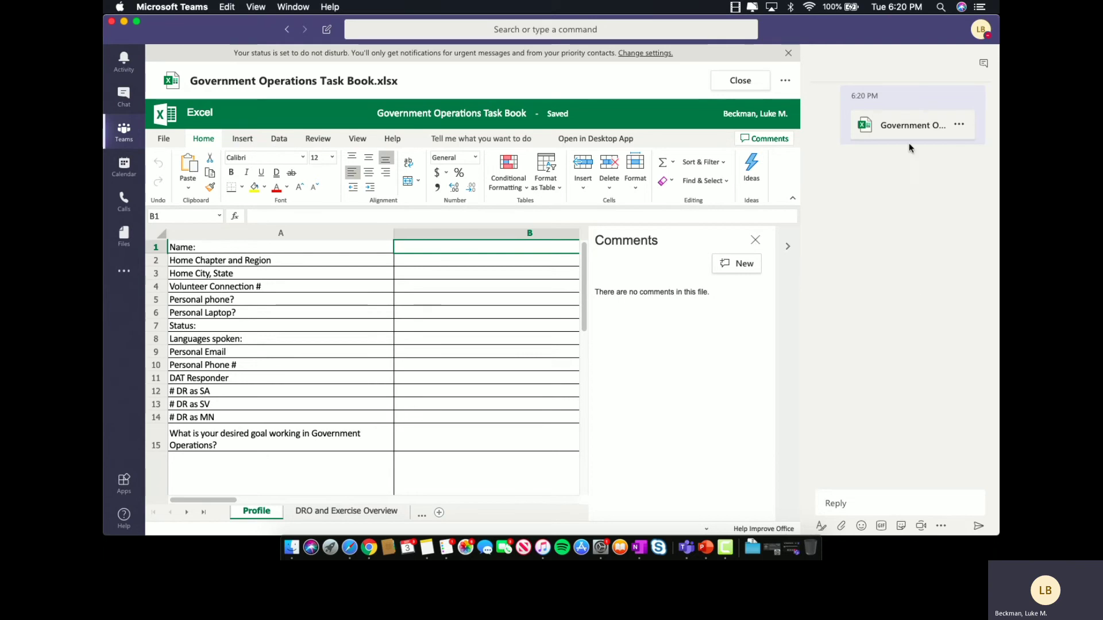
{"action": "left_click", "coordinate": [755, 240]}
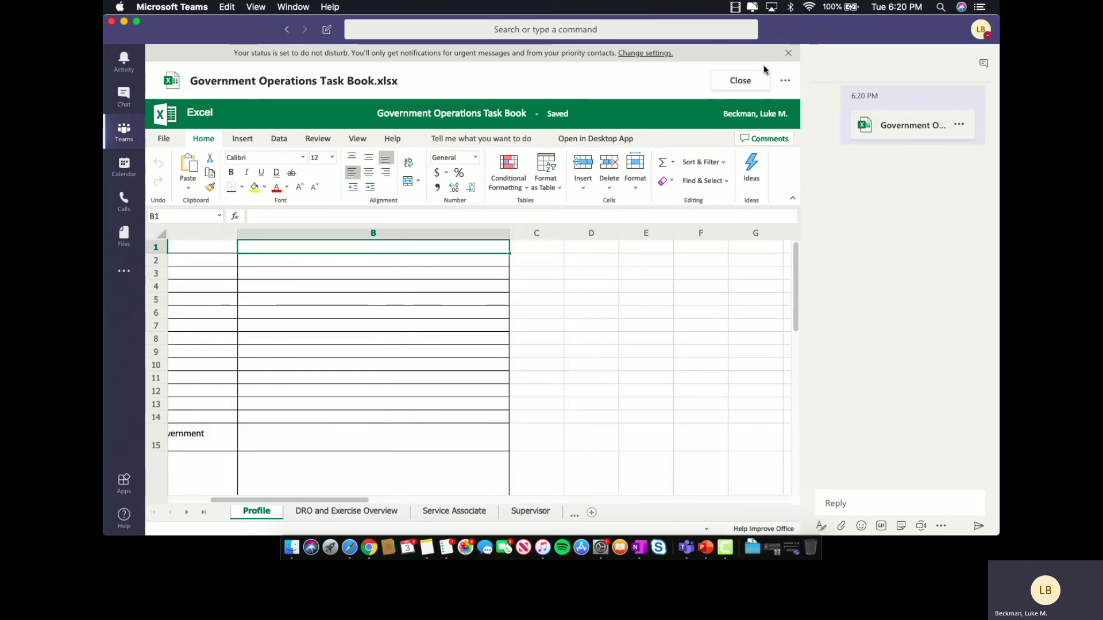
- Close the task book and open the General channel's files in SharePoint
{"action": "left_click", "coordinate": [761, 86]}
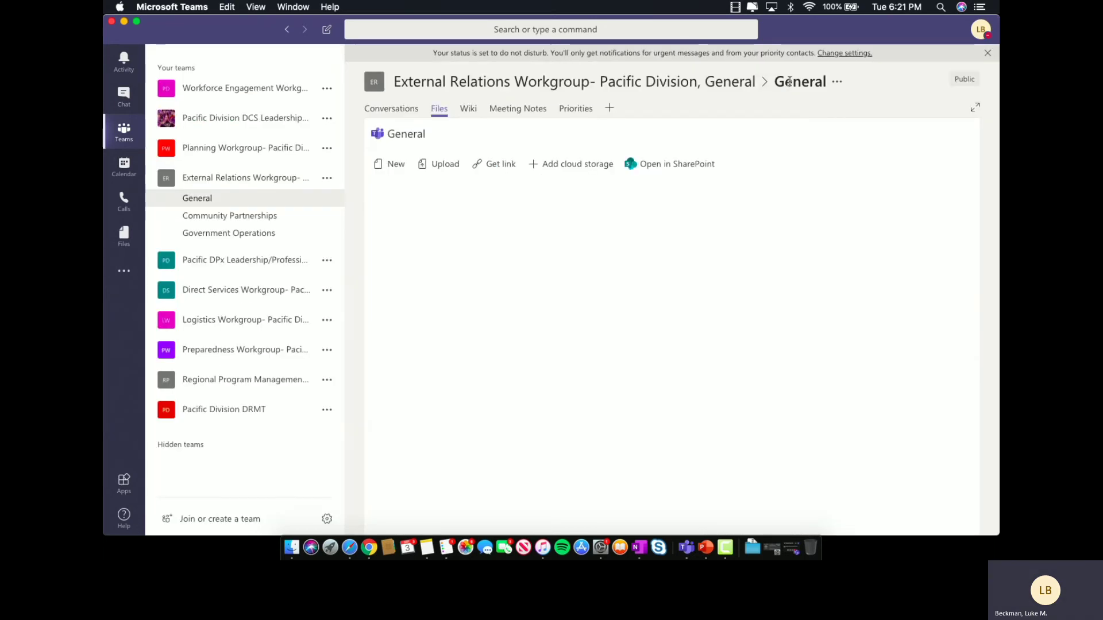
{"action": "left_click", "coordinate": [690, 166]}
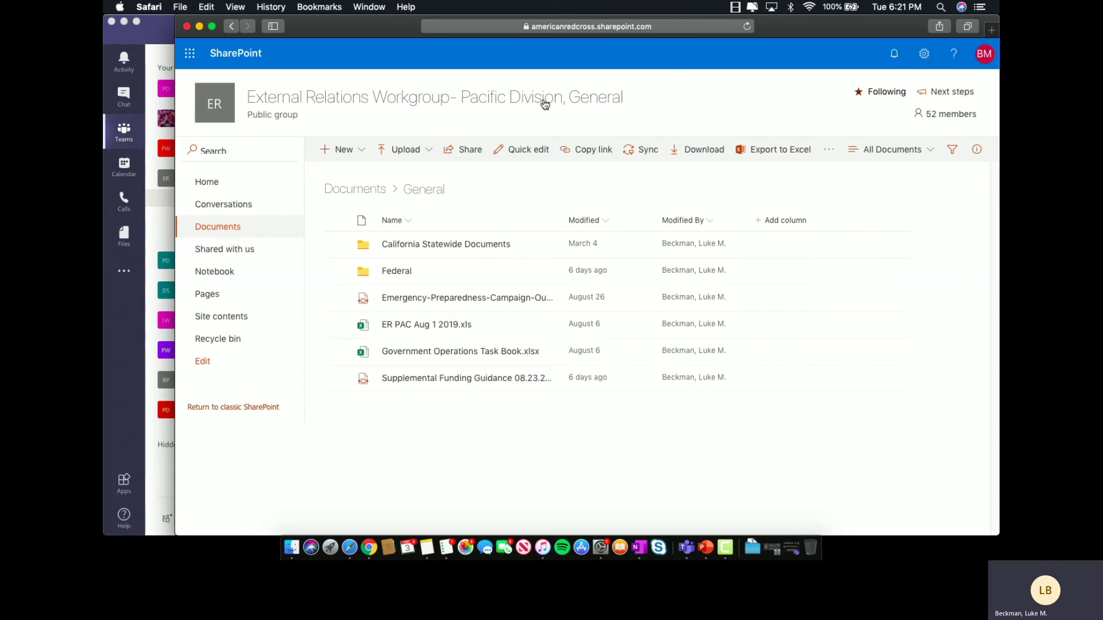
{"action": "mouse_move", "coordinate": [545, 99]}
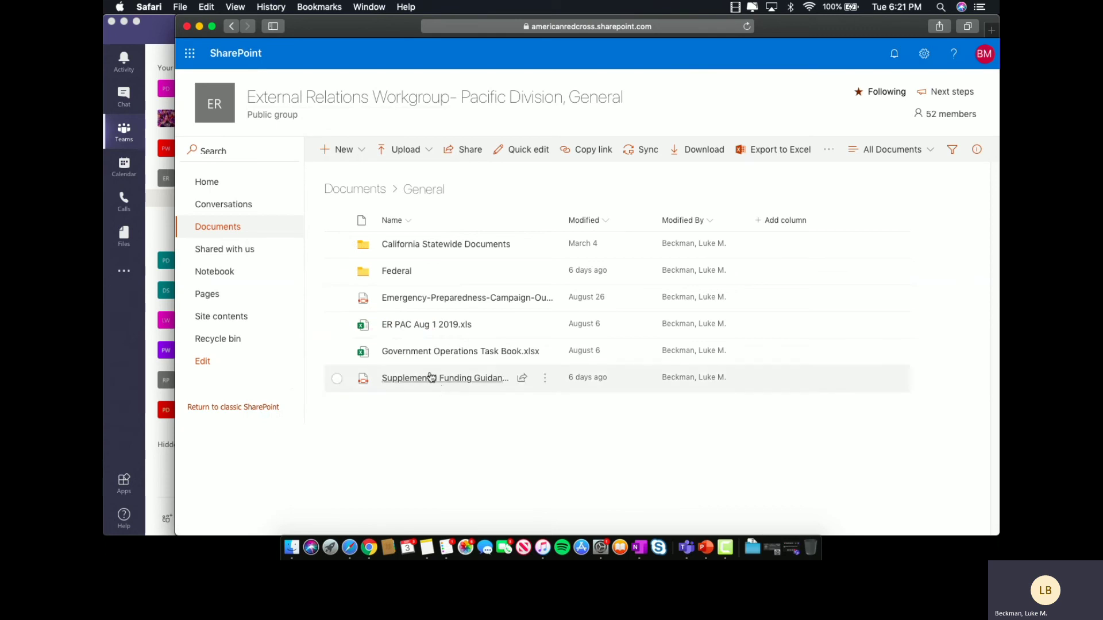
- Try to move the Emergency-Preparedness-Campaign file, ER PAC Aug 1 2019.xls and Government Operations Task Book.xlsx into General's California Statewide Documents folder
{"action": "left_click", "coordinate": [337, 299]}
{"action": "left_click", "coordinate": [337, 325]}
{"action": "left_click", "coordinate": [337, 352]}
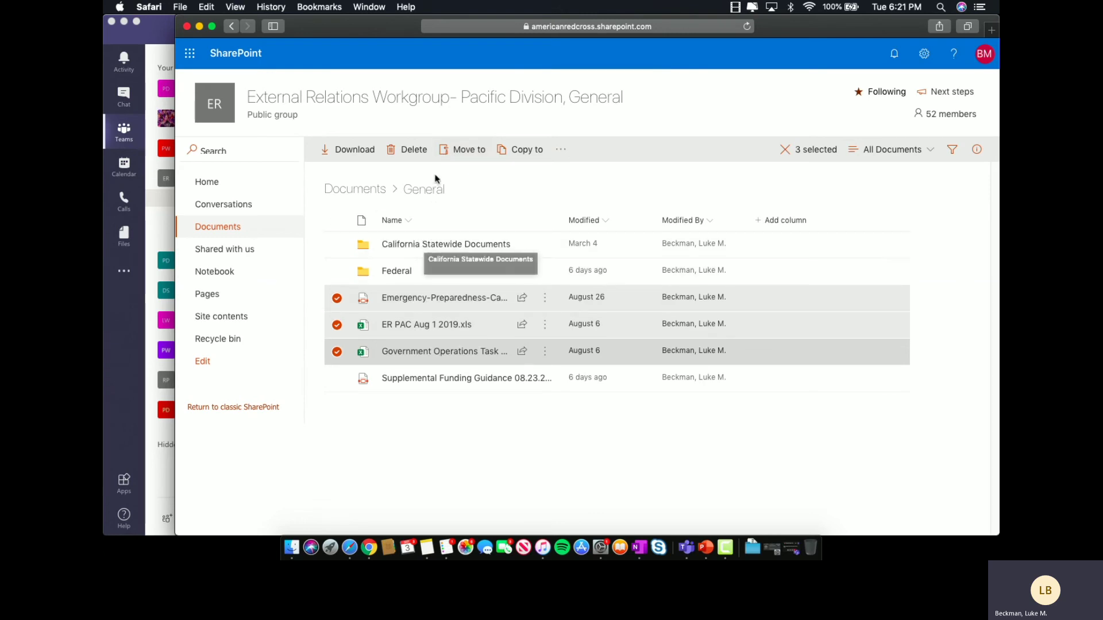
{"action": "left_click", "coordinate": [462, 159]}
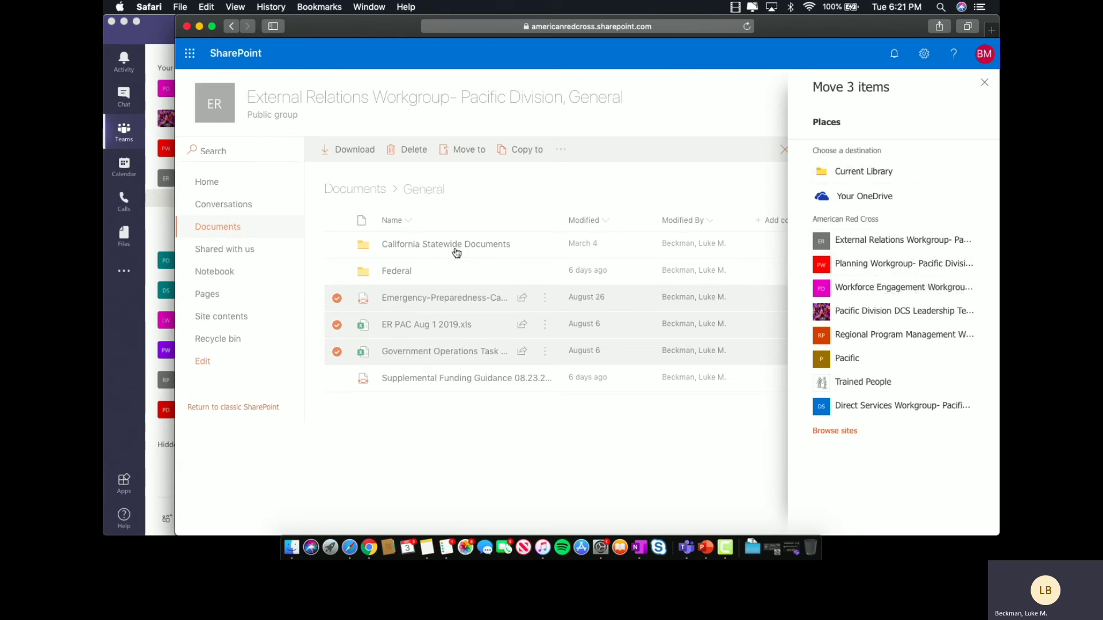
{"action": "left_click", "coordinate": [880, 179]}
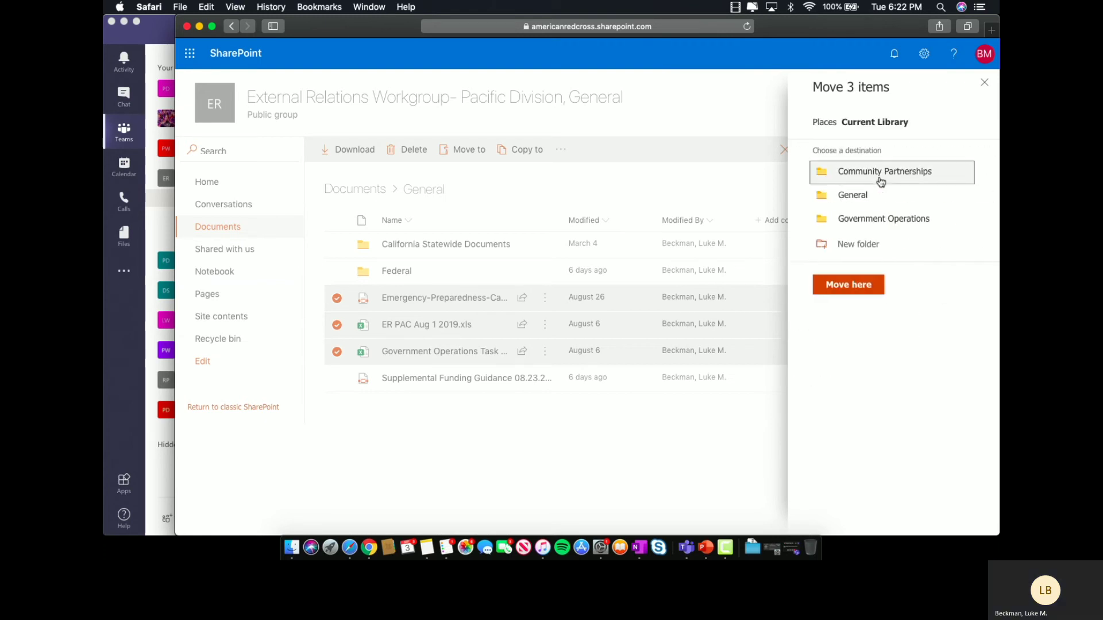
{"action": "left_click", "coordinate": [854, 198]}
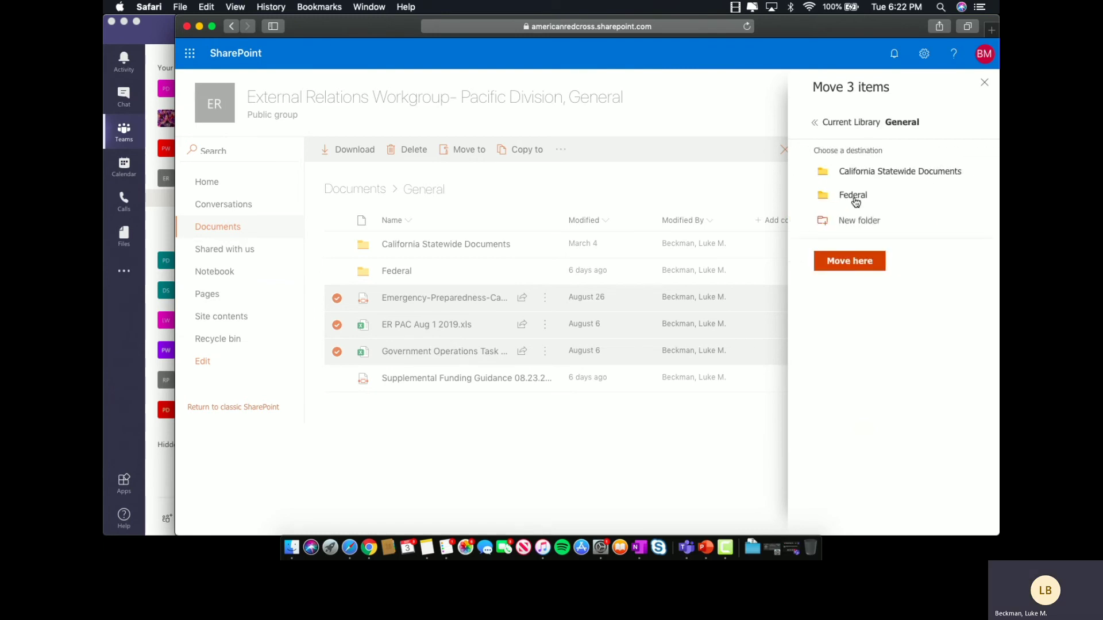
{"action": "left_click", "coordinate": [890, 181]}
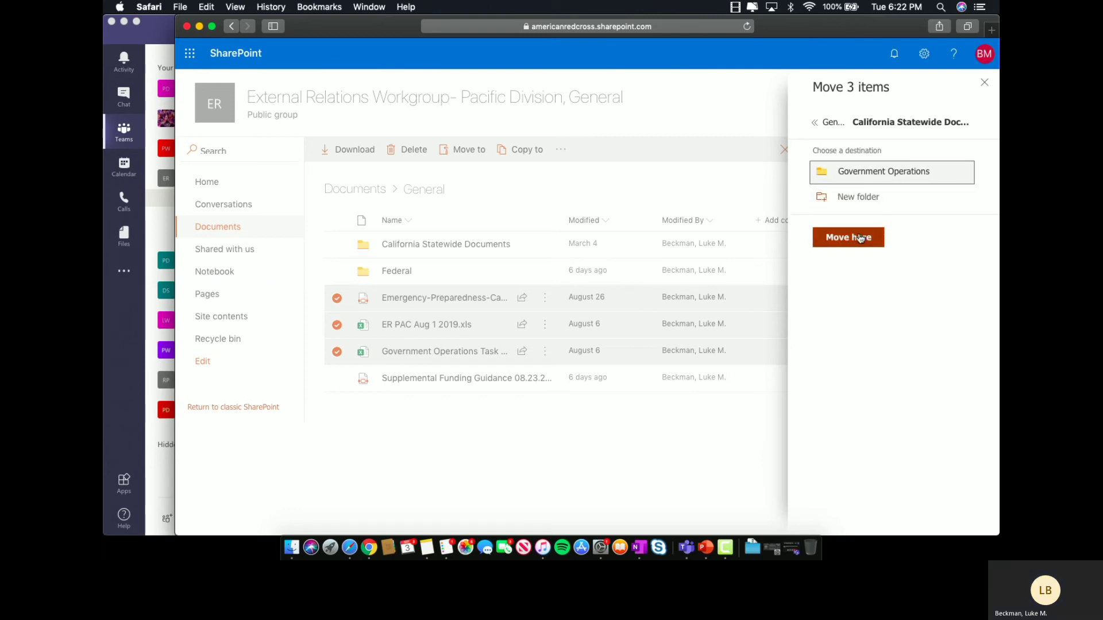
{"action": "left_click", "coordinate": [860, 238]}
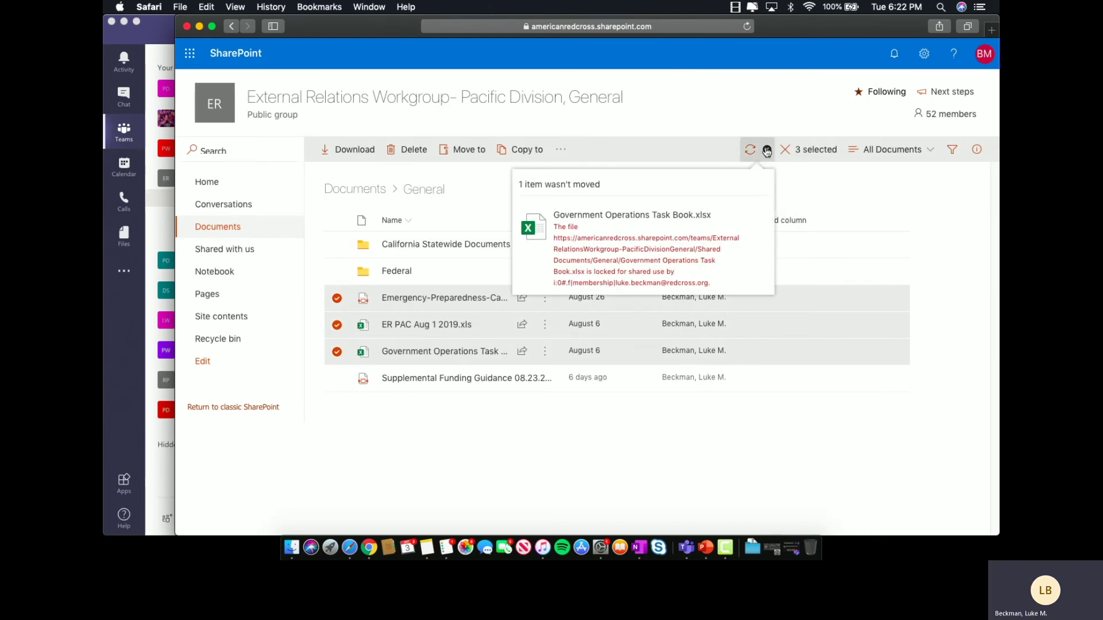
- Check the progress details of the move, dismiss the entry, and close the details
{"action": "left_click", "coordinate": [767, 150]}
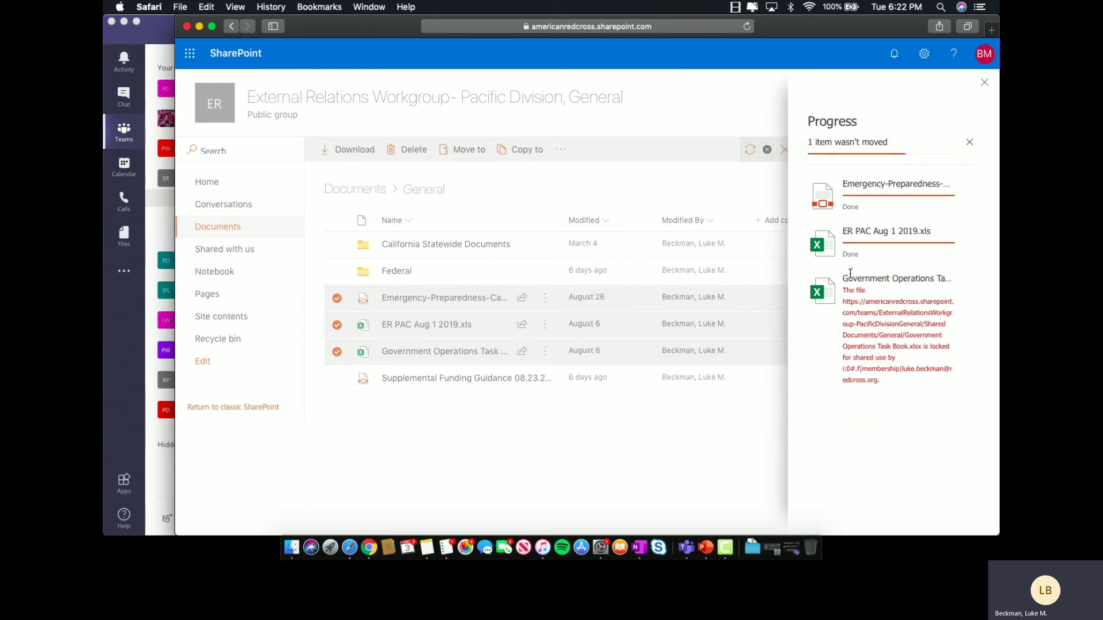
{"action": "left_click", "coordinate": [973, 151]}
{"action": "left_click", "coordinate": [985, 82]}
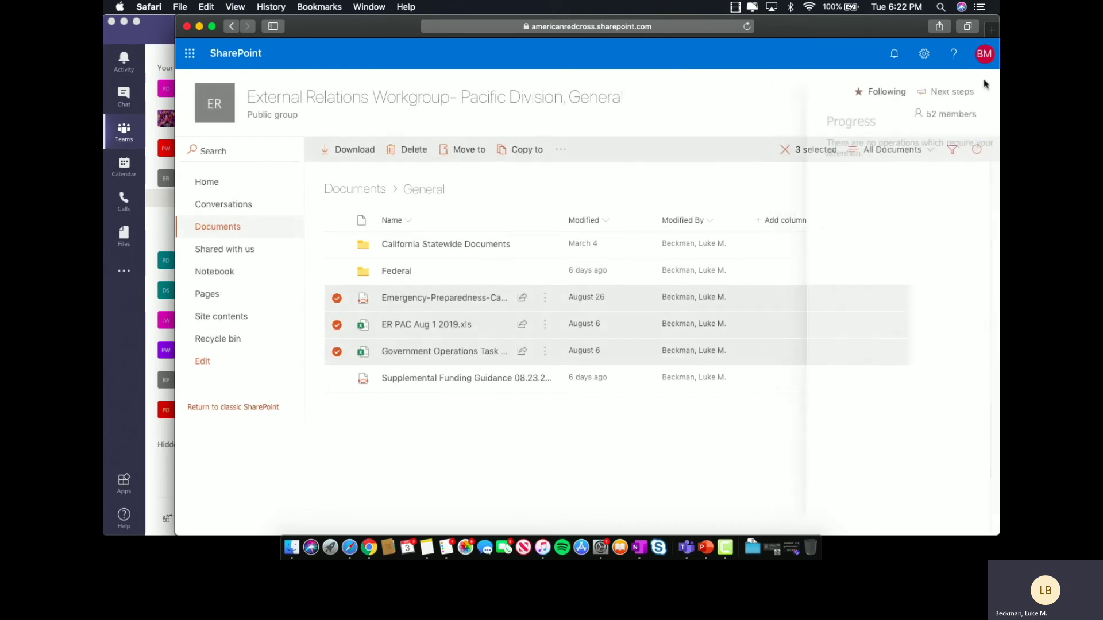
- Move the Emergency-Preparedness-Campaign file and ER PAC Aug 1 2019.xls from California Statewide Documents back to the General folder
{"action": "left_click", "coordinate": [416, 244]}
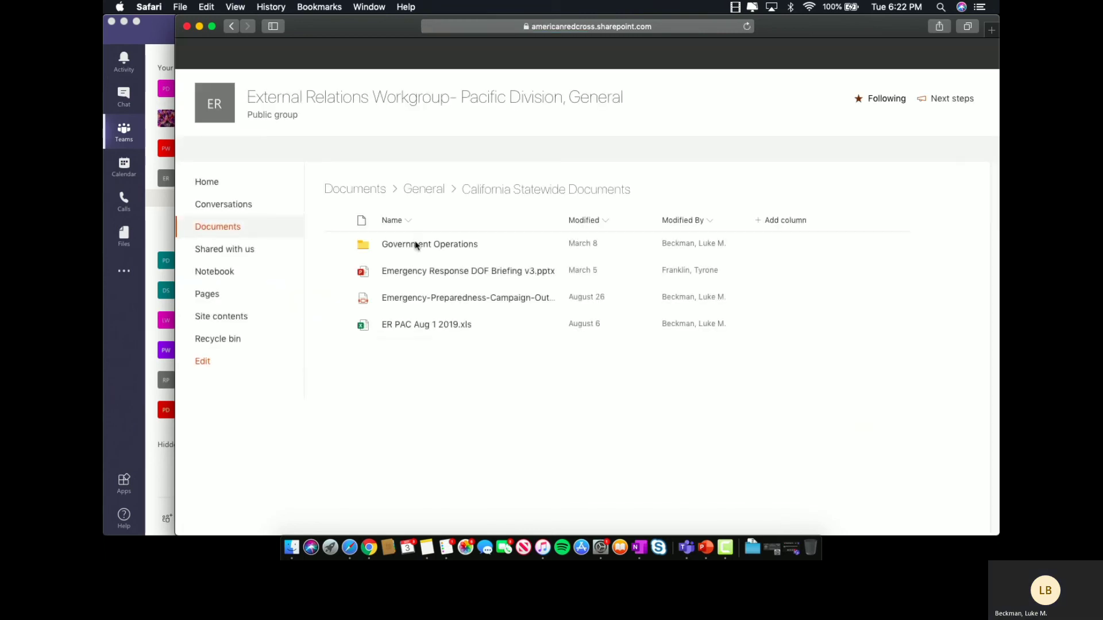
{"action": "left_click", "coordinate": [337, 326]}
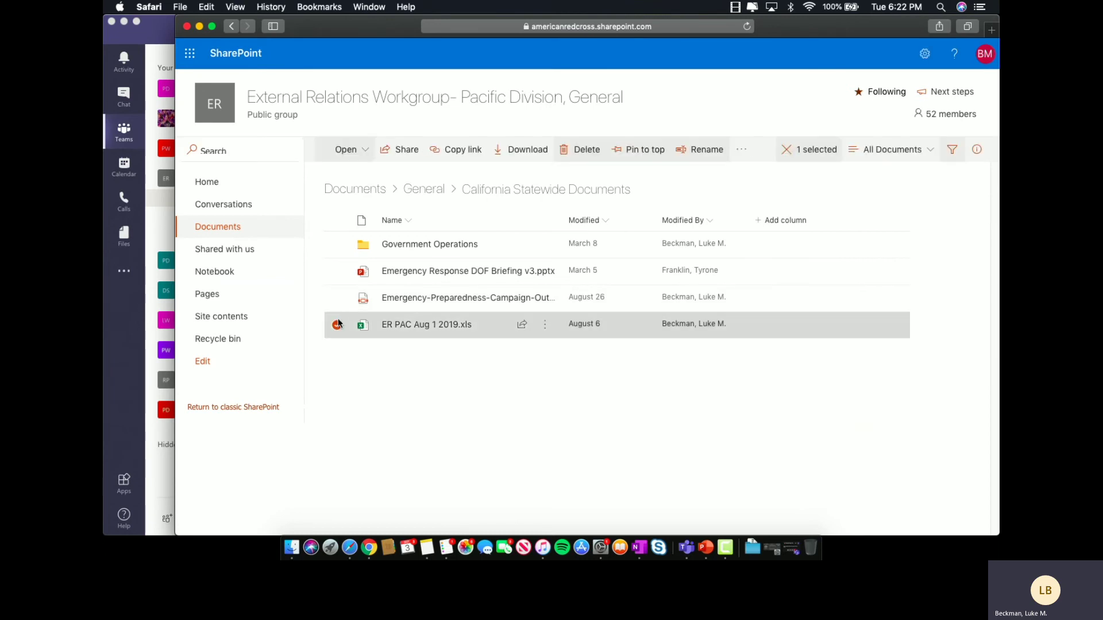
{"action": "left_click", "coordinate": [337, 299]}
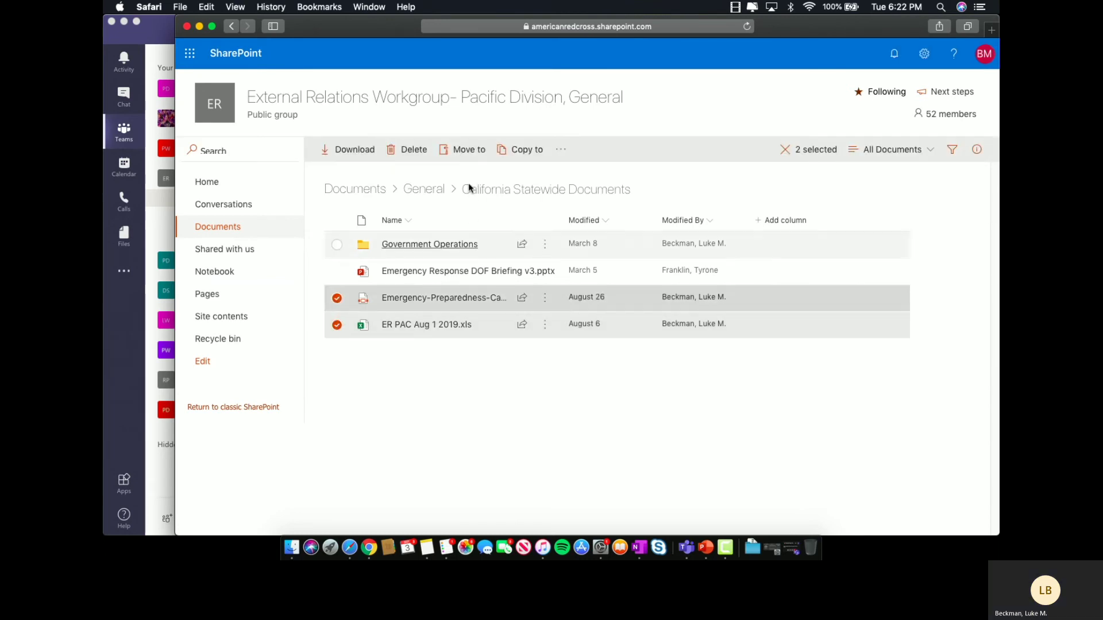
{"action": "left_click", "coordinate": [468, 150]}
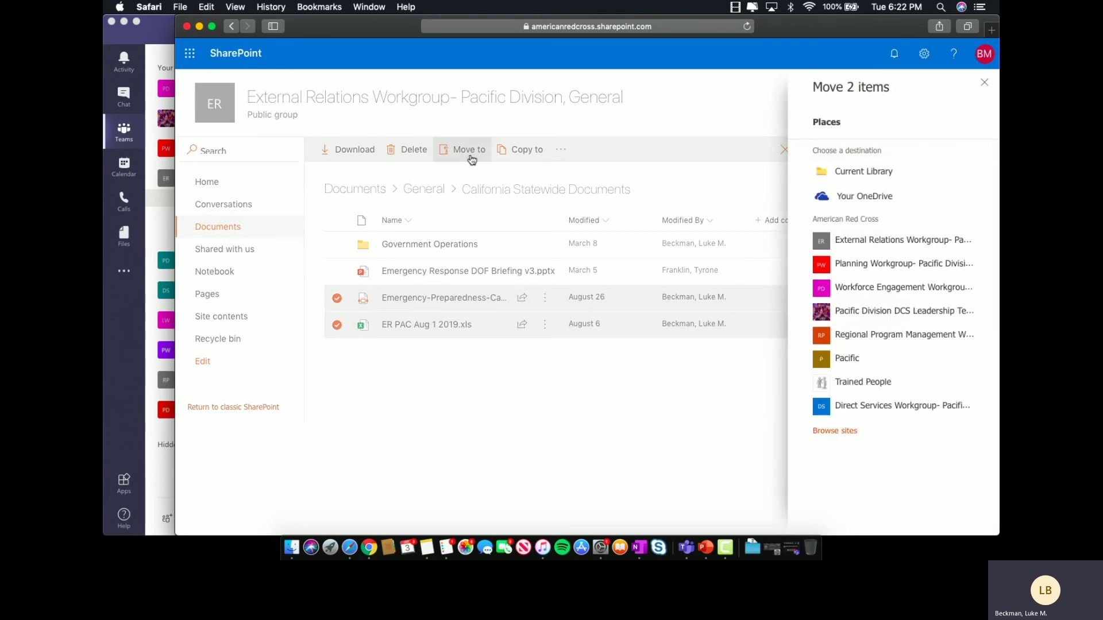
{"action": "left_click", "coordinate": [853, 171]}
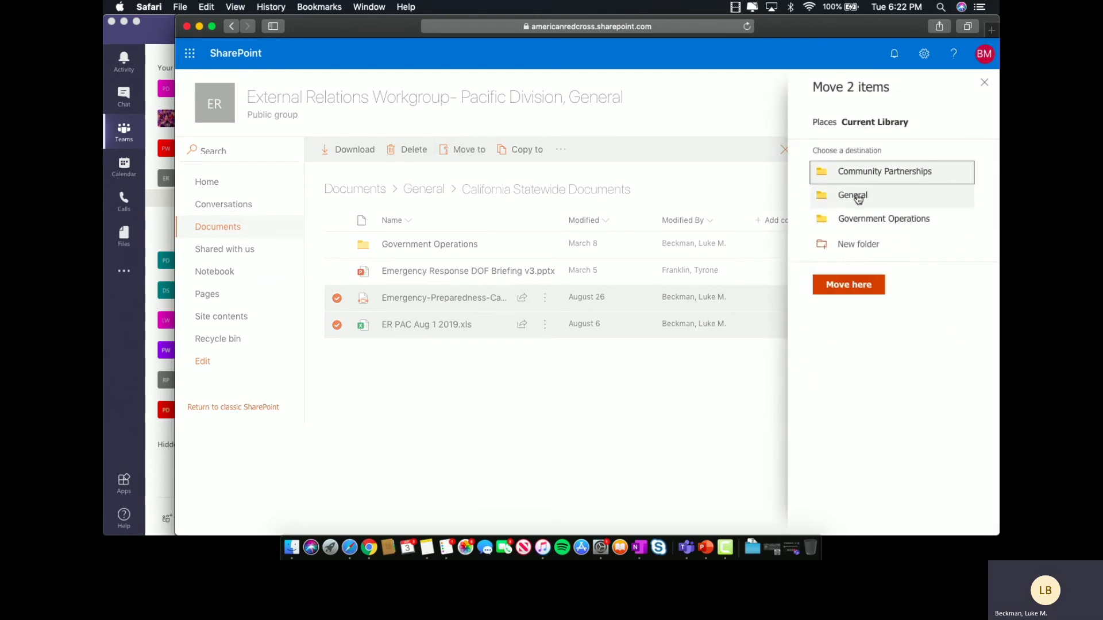
{"action": "left_click", "coordinate": [856, 194]}
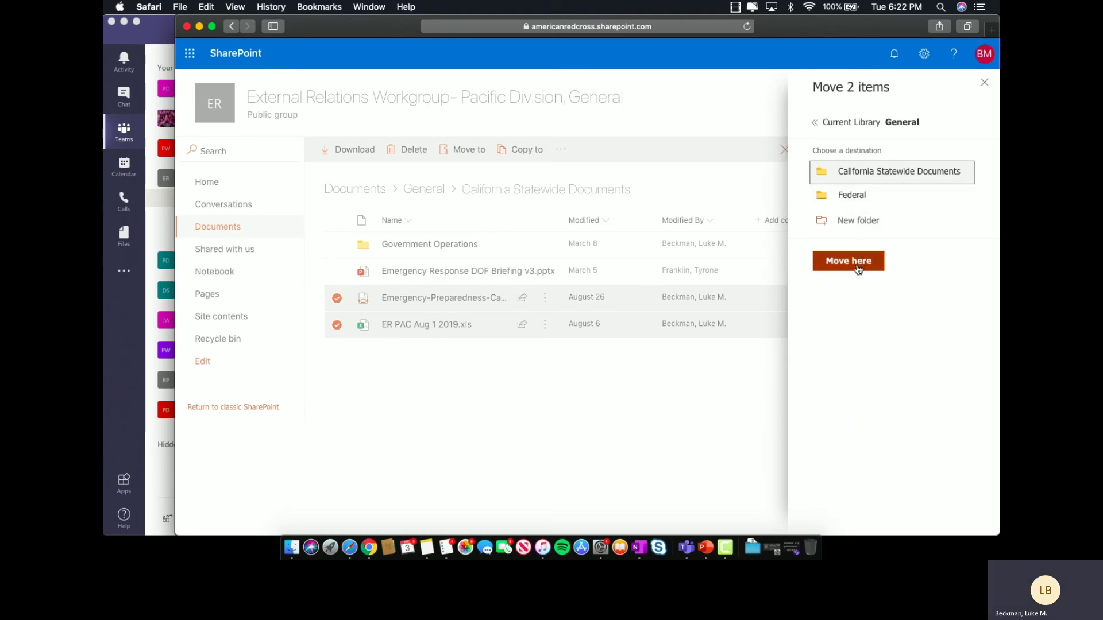
{"action": "left_click", "coordinate": [860, 185]}
{"action": "left_click", "coordinate": [831, 129]}
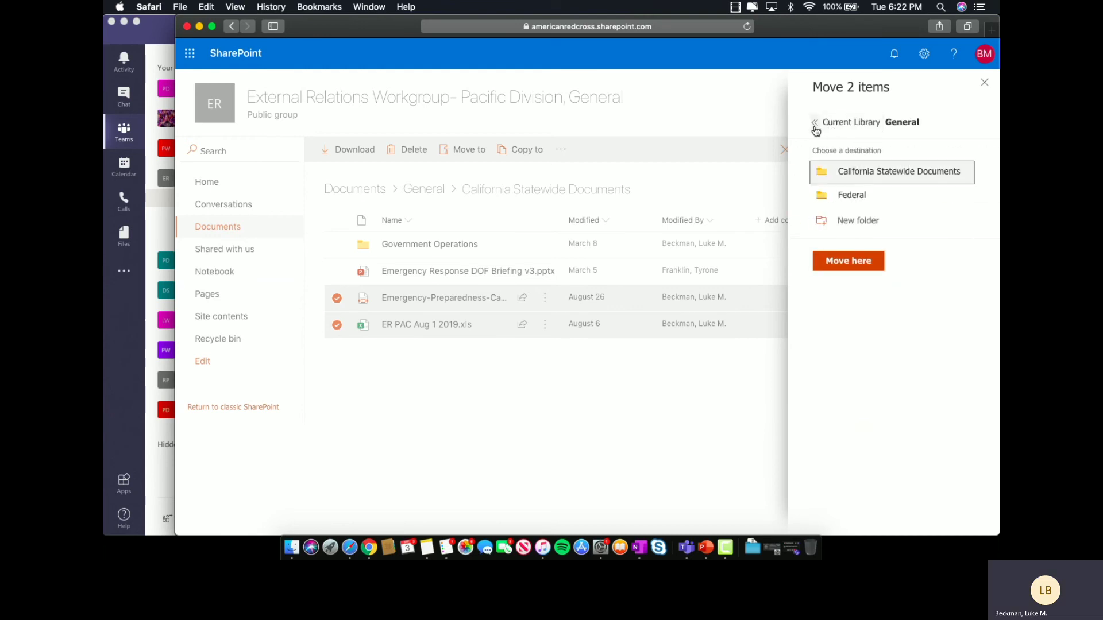
{"action": "left_click", "coordinate": [817, 127]}
{"action": "left_click", "coordinate": [856, 184]}
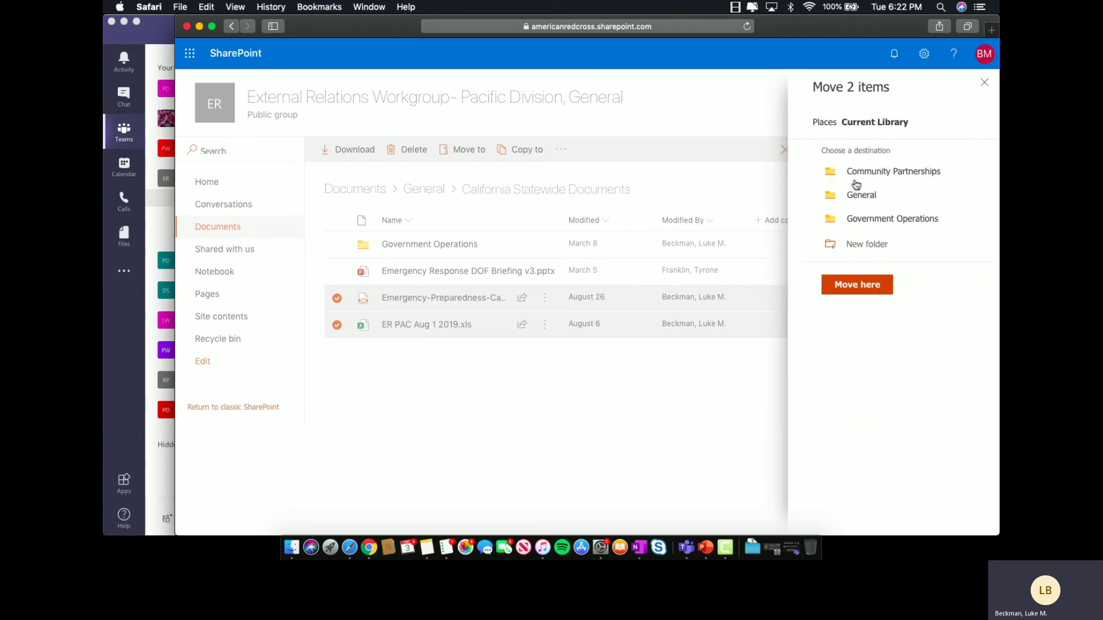
{"action": "left_click", "coordinate": [856, 197]}
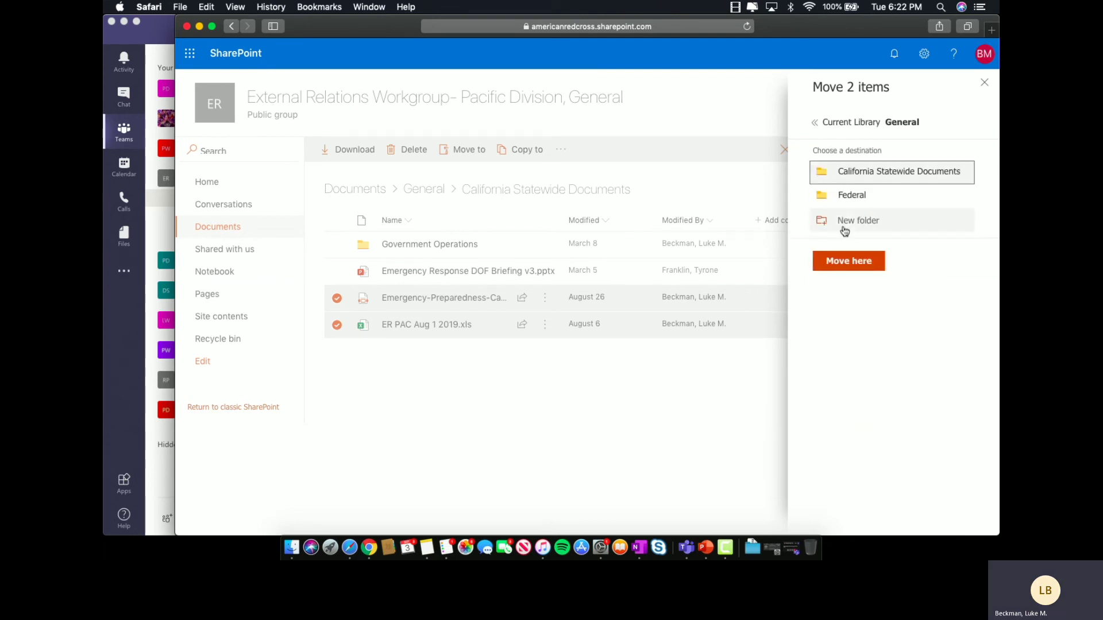
{"action": "left_click", "coordinate": [850, 261]}
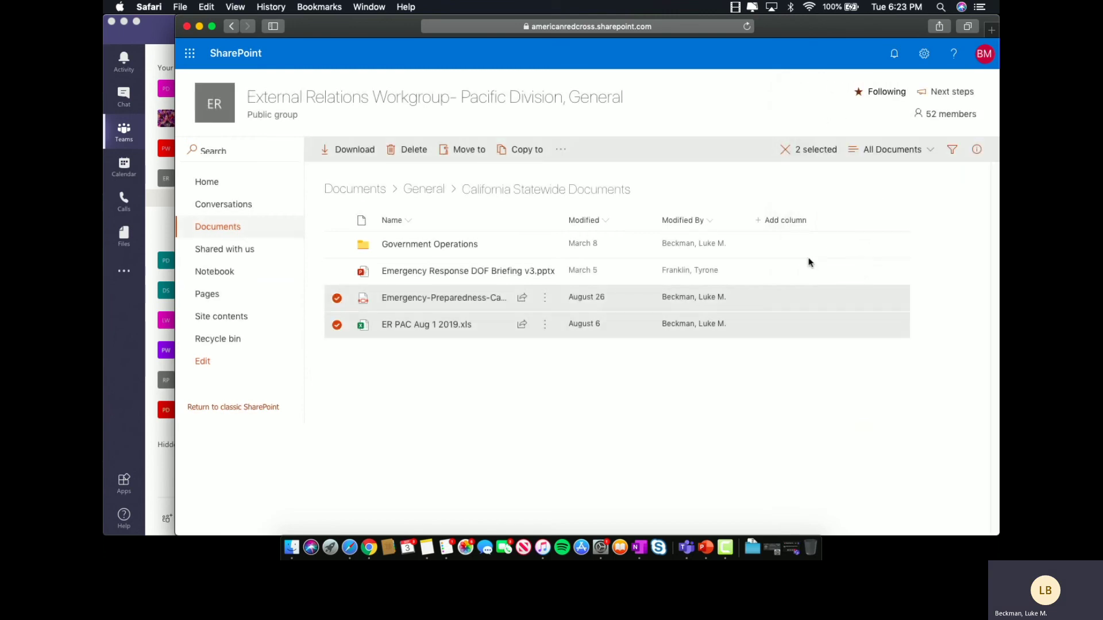
- Return to the General folder and copy a sharing link to the Emergency-Preparedness-Campaign file
{"action": "left_click", "coordinate": [424, 190]}
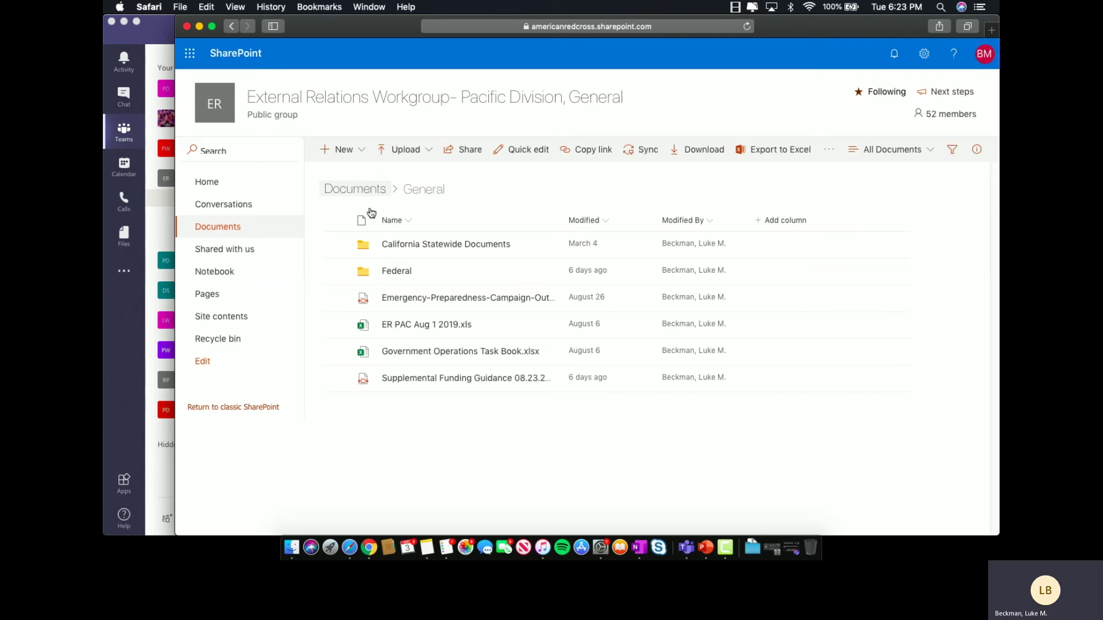
{"action": "left_click", "coordinate": [337, 298]}
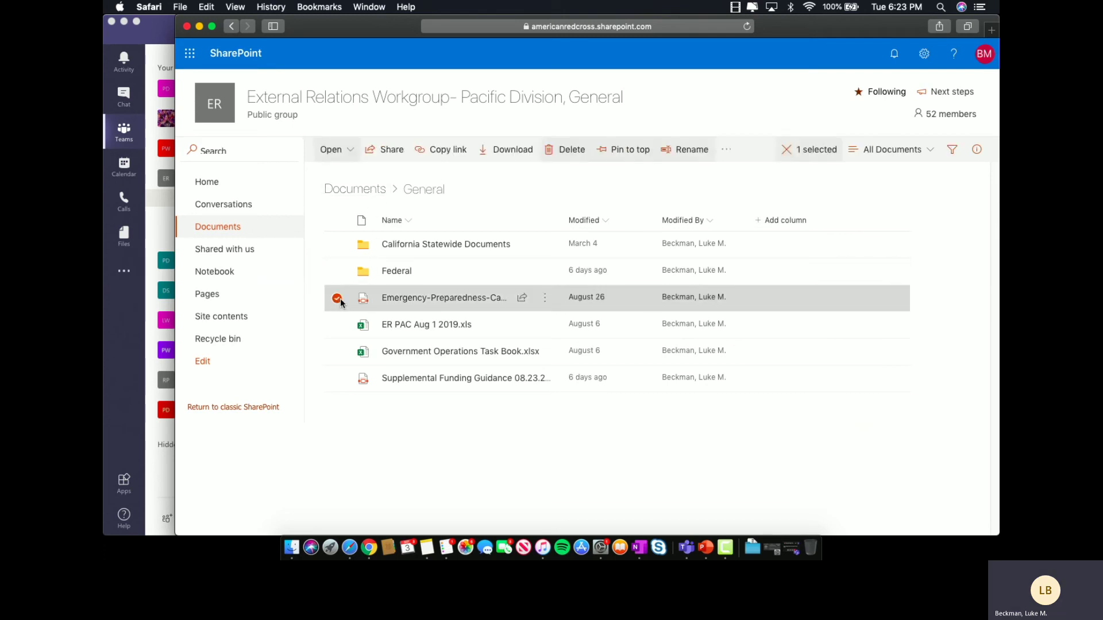
{"action": "left_click", "coordinate": [450, 154]}
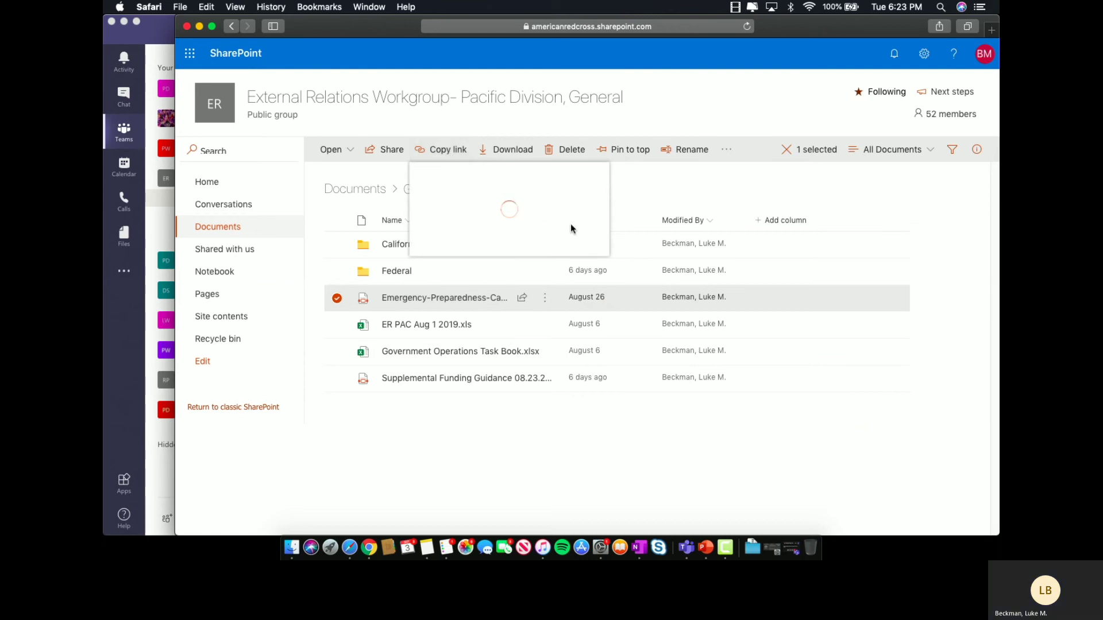
{"action": "left_click", "coordinate": [583, 236]}
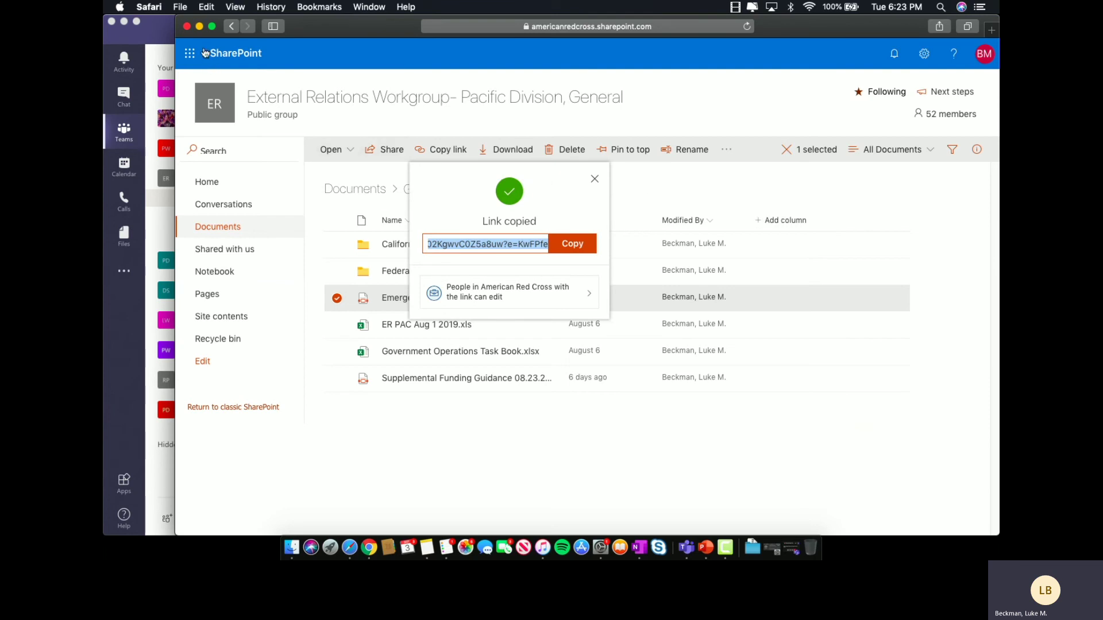
- Close the SharePoint window and preview moving the Emergency-Preparedness-Campaign file into California Statewide Documents from Teams, cancelling the move and clearing the selection
{"action": "left_click", "coordinate": [187, 25]}
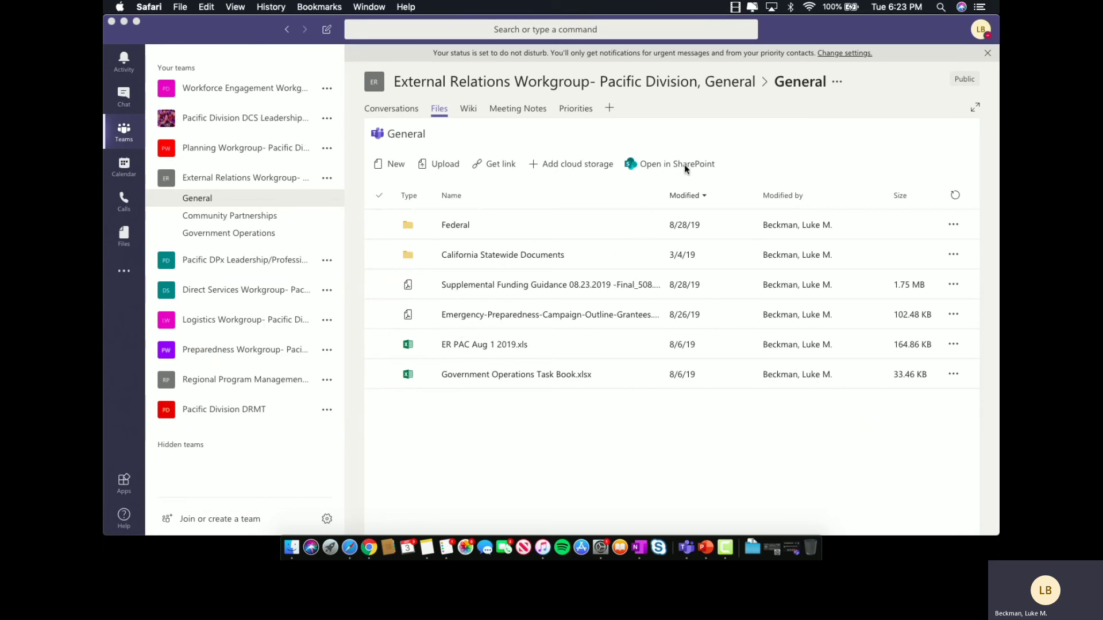
{"action": "left_click", "coordinate": [390, 314]}
{"action": "left_click", "coordinate": [378, 285]}
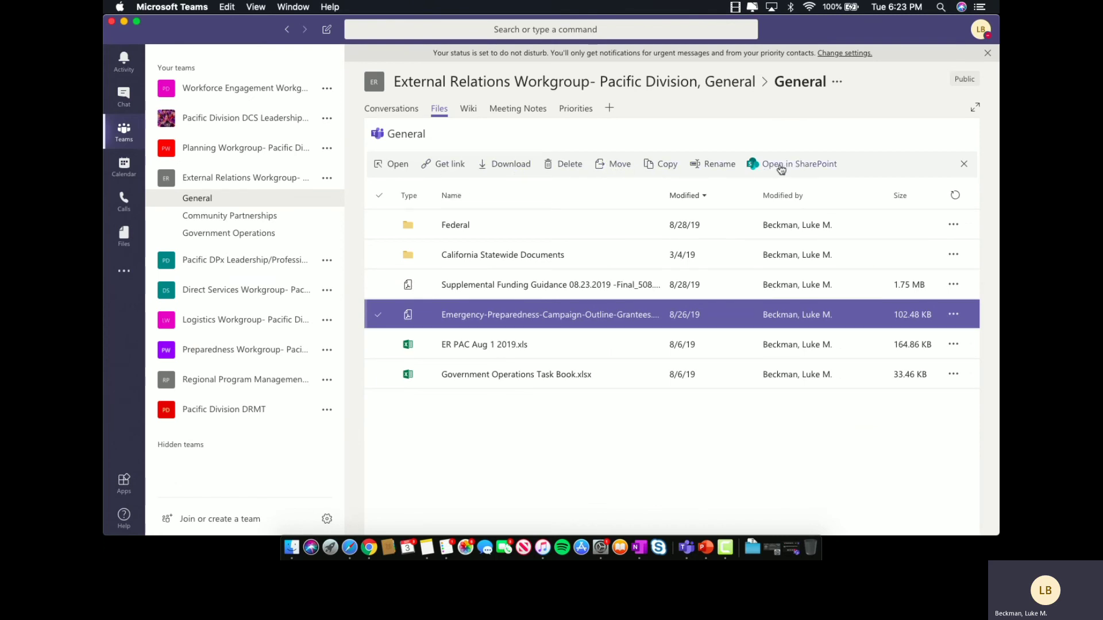
{"action": "left_click", "coordinate": [620, 165]}
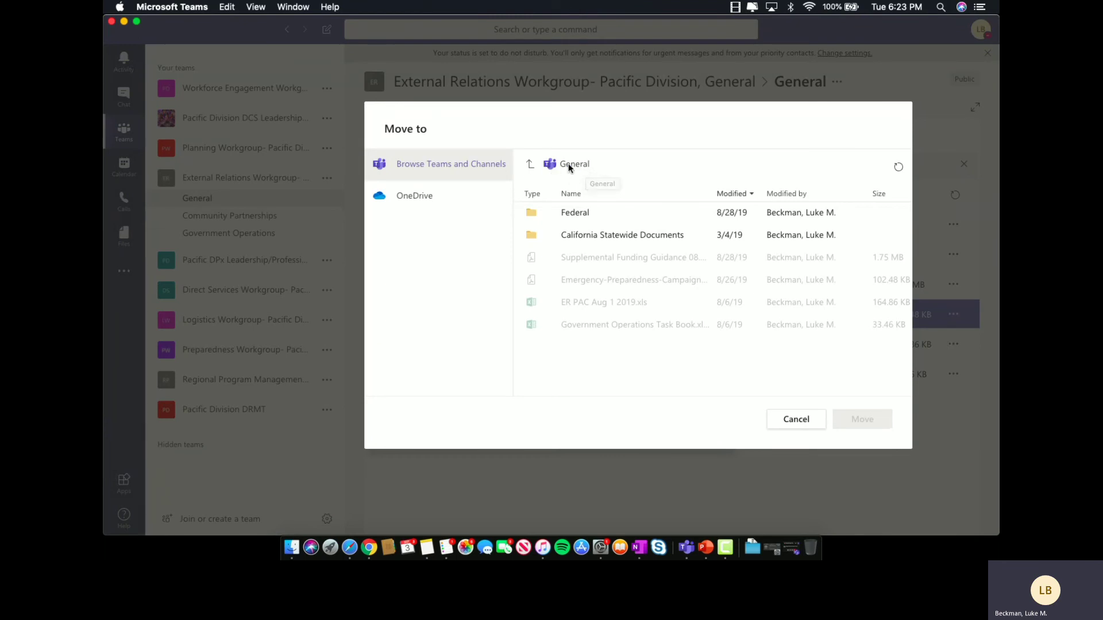
{"action": "left_click", "coordinate": [584, 236]}
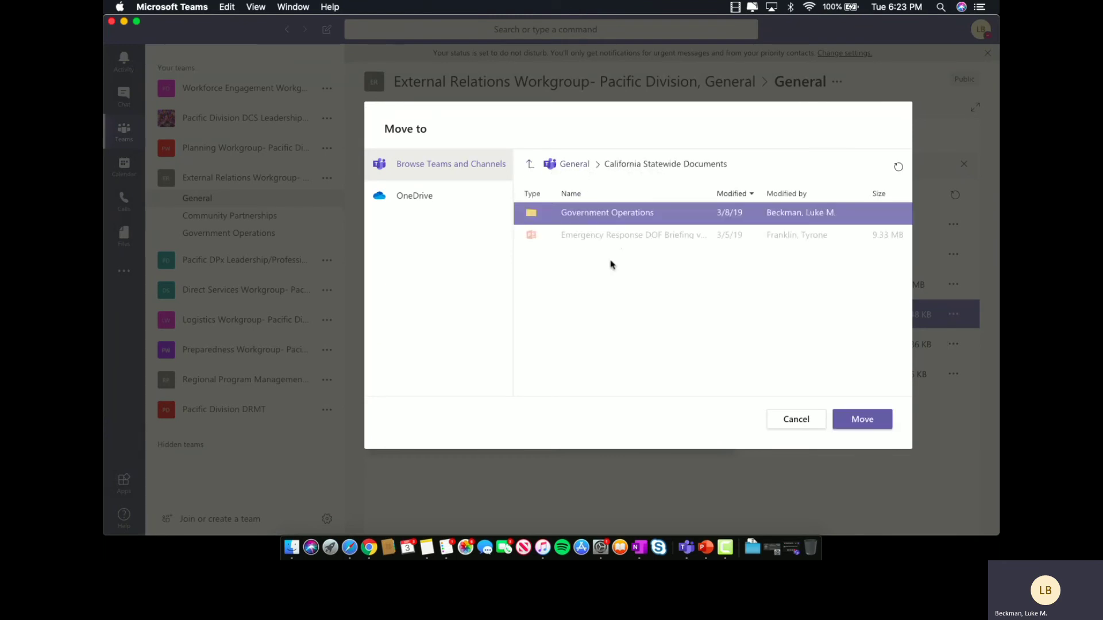
{"action": "left_click", "coordinate": [804, 420]}
{"action": "left_click", "coordinate": [381, 286]}
{"action": "left_click", "coordinate": [381, 318]}
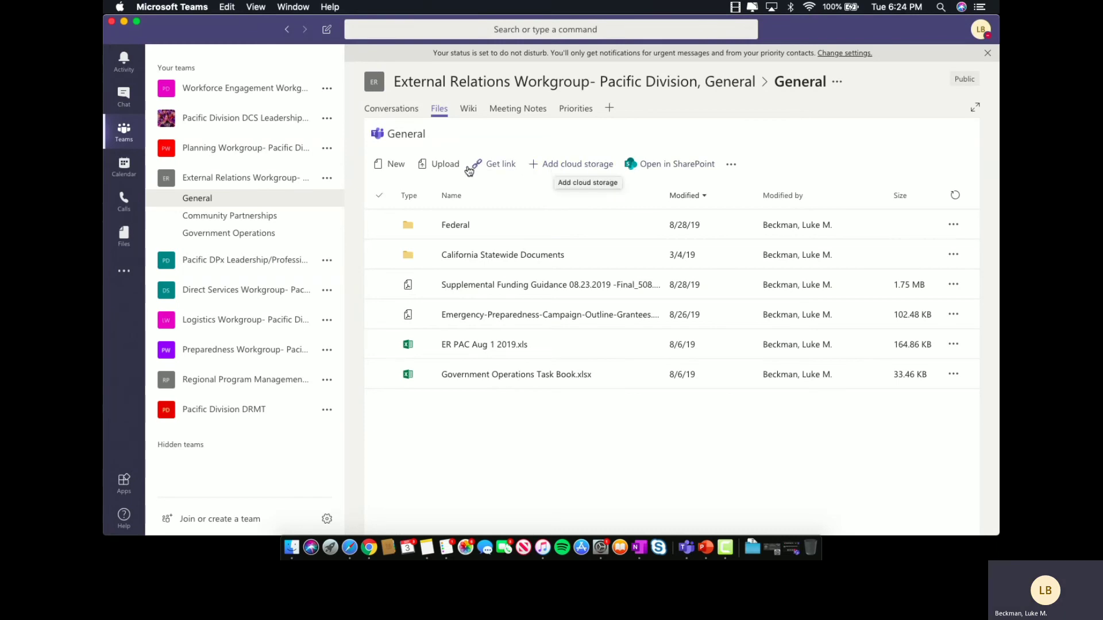
- Look at the file upload picker and the new file type options for General's files, without adding anything
{"action": "left_click", "coordinate": [438, 167]}
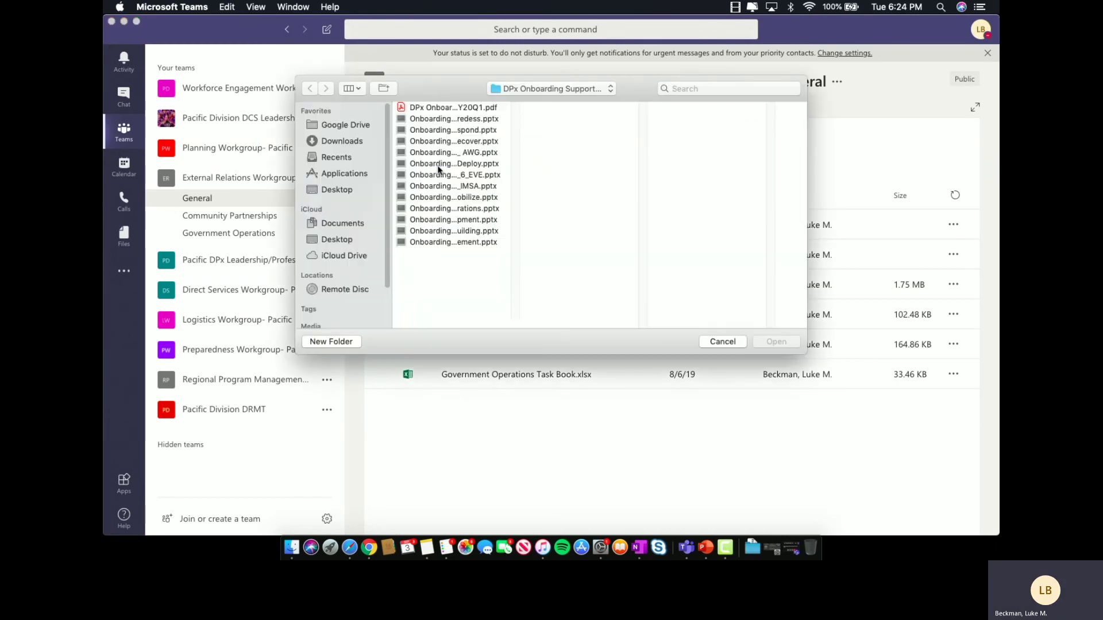
{"action": "left_click", "coordinate": [722, 342]}
{"action": "left_click", "coordinate": [396, 165]}
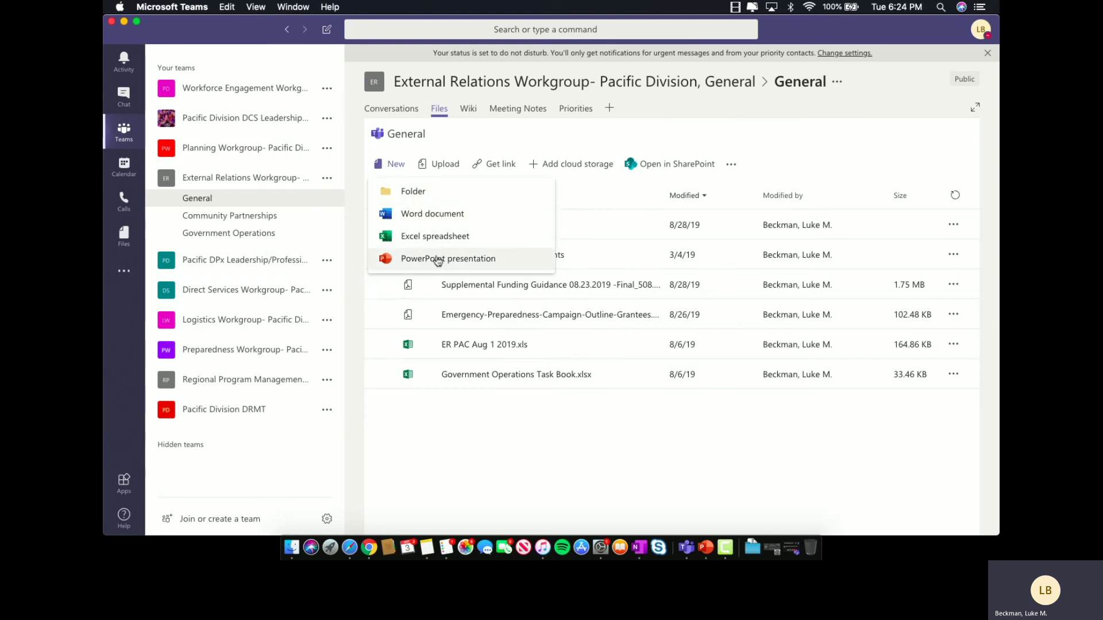
{"action": "left_click", "coordinate": [537, 132]}
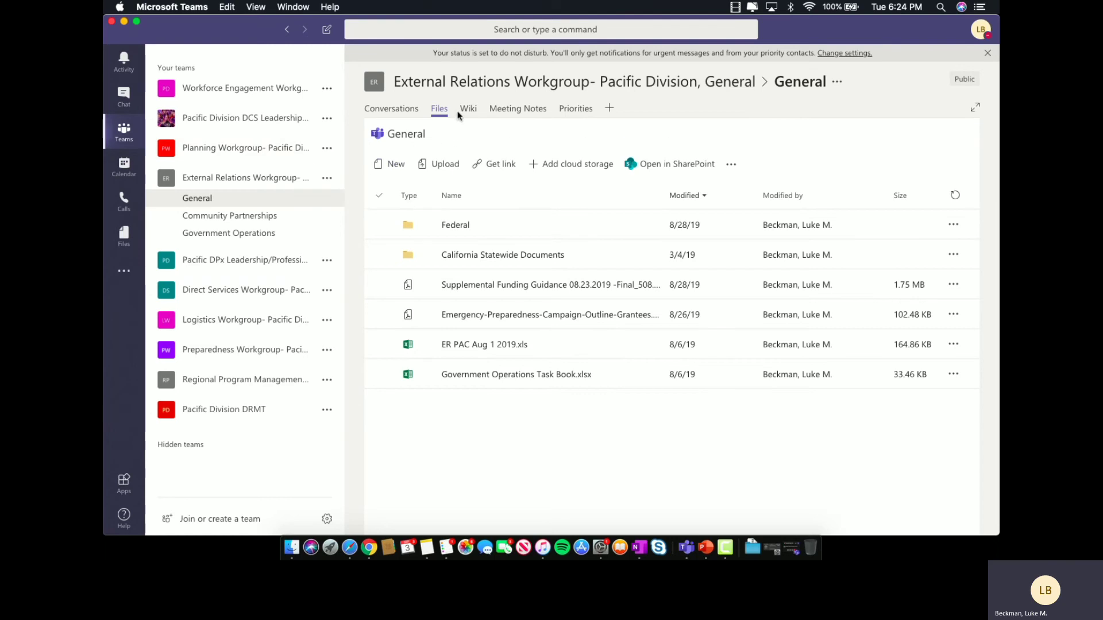
- Try adding a member to the External Relations Workgroup team by searching a surname, remove the chosen person and close the dialog
{"action": "left_click", "coordinate": [328, 180]}
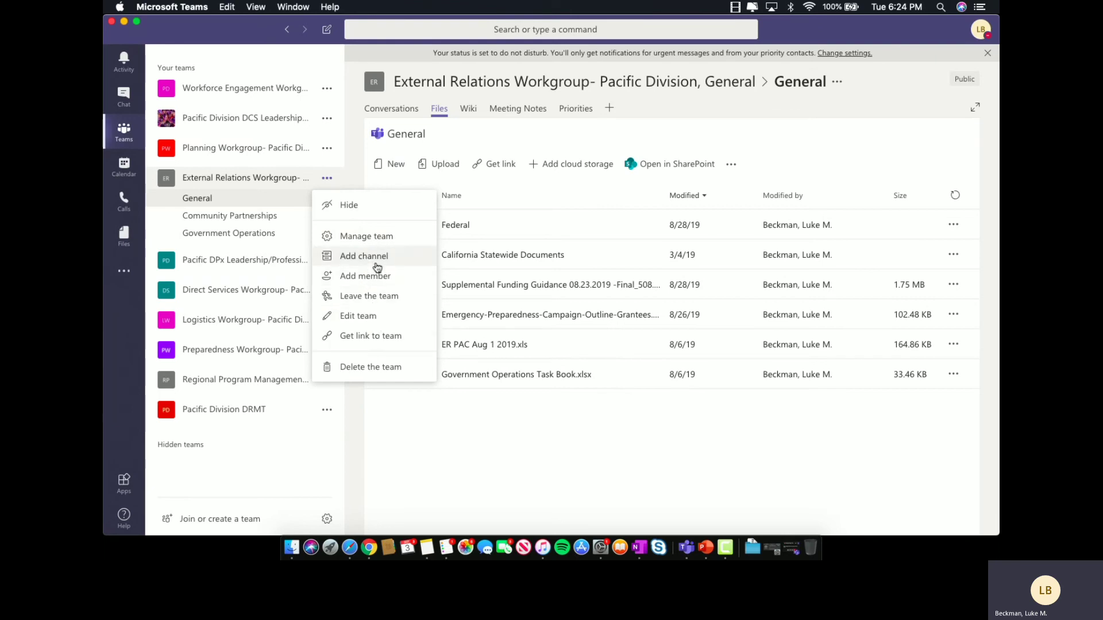
{"action": "left_click", "coordinate": [378, 281]}
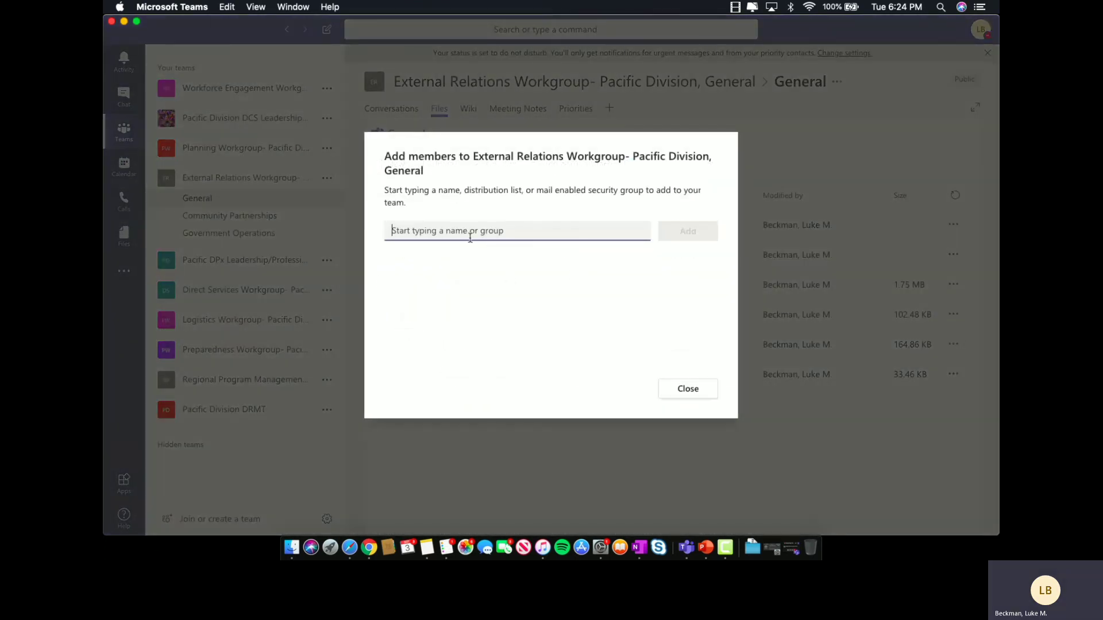
{"action": "type", "text": "smith"}
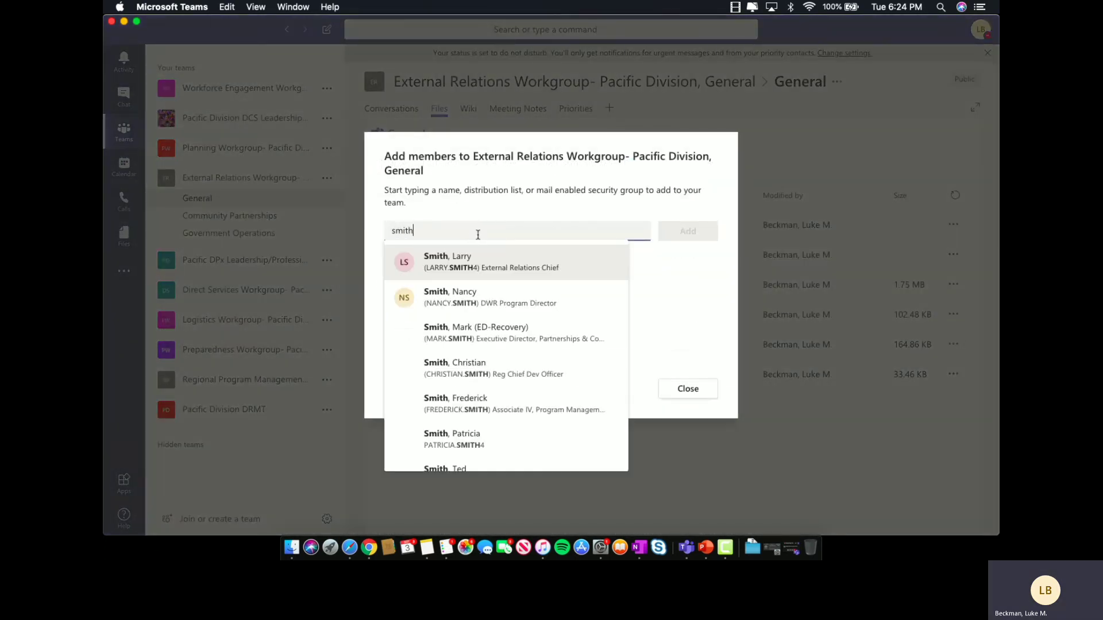
{"action": "left_click", "coordinate": [503, 298]}
{"action": "left_click", "coordinate": [675, 234]}
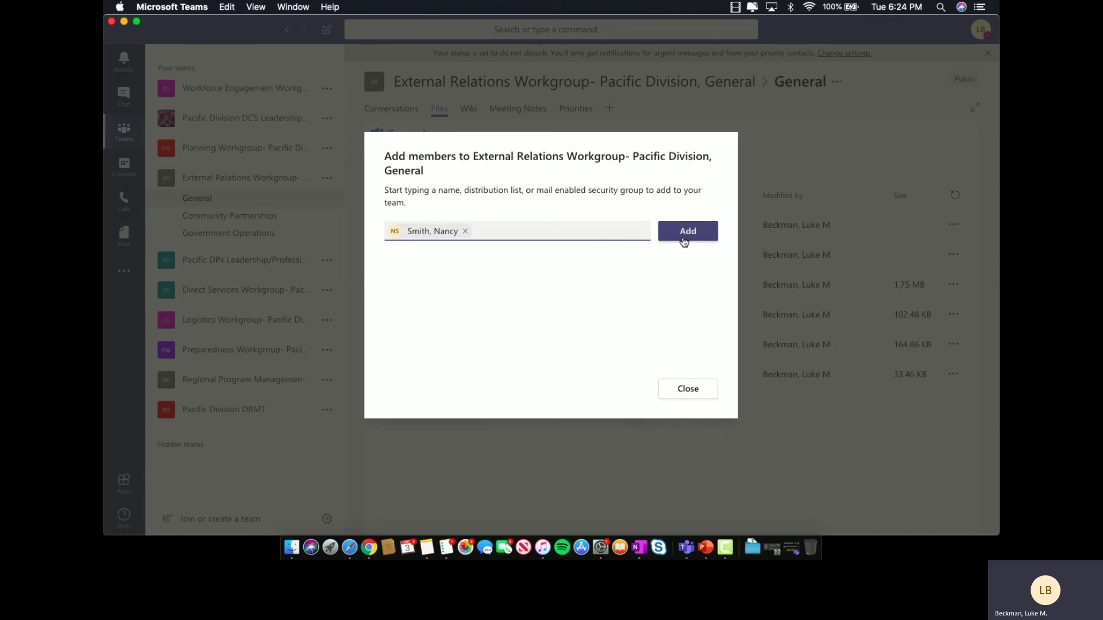
{"action": "left_click", "coordinate": [465, 231]}
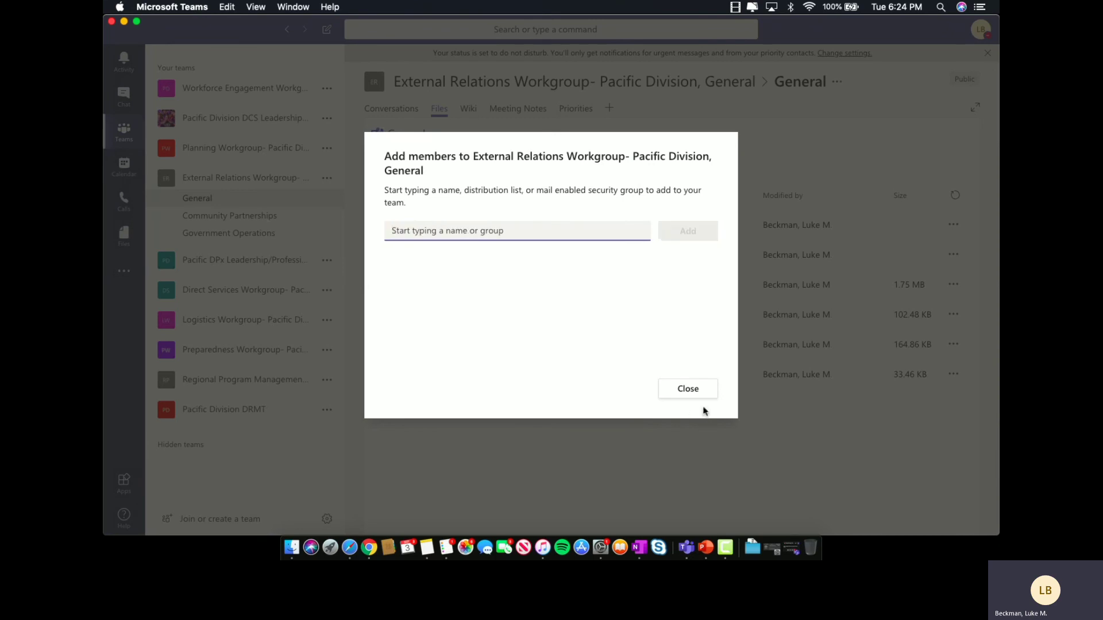
{"action": "left_click", "coordinate": [690, 389]}
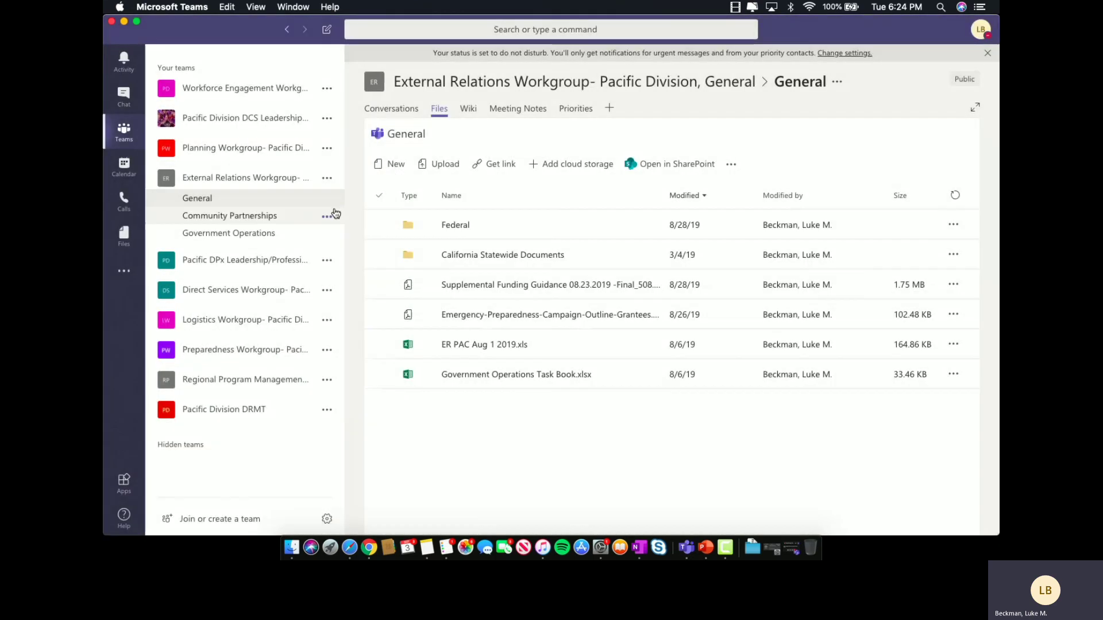
- Review the External Relations Workgroup team's owners, members and guests, including a member's role options and the option to add members
{"action": "left_click", "coordinate": [327, 178]}
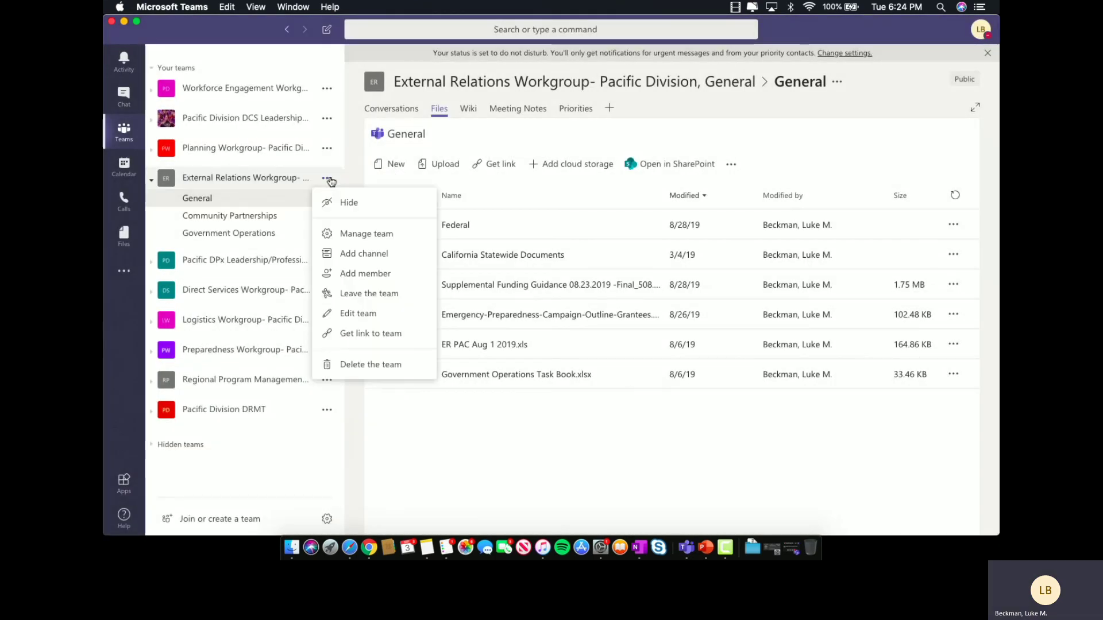
{"action": "left_click", "coordinate": [367, 234]}
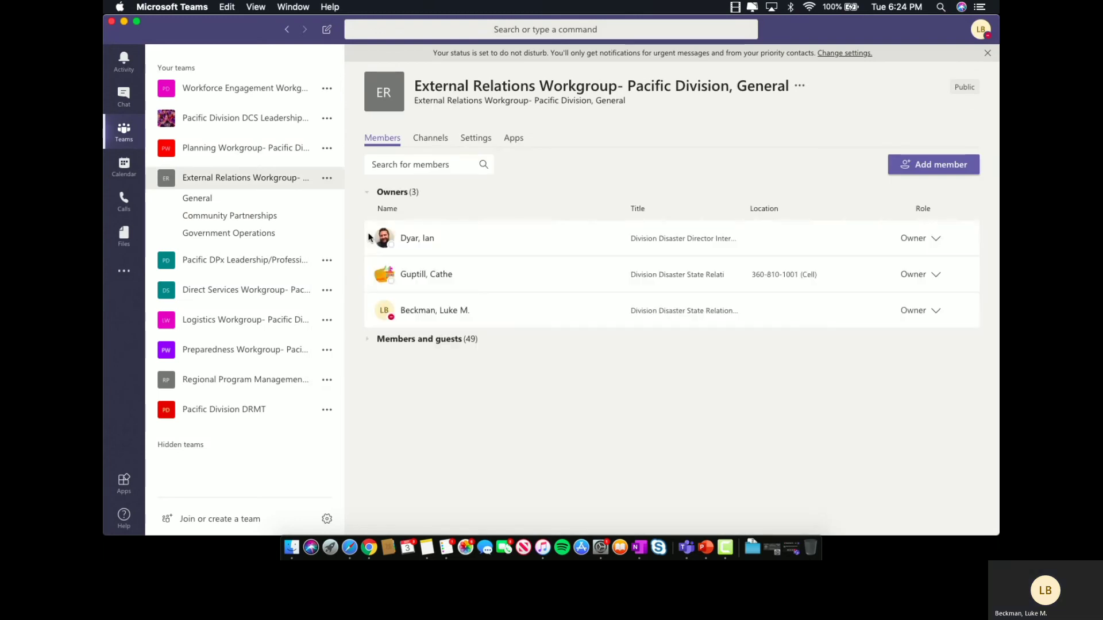
{"action": "left_click", "coordinate": [368, 340]}
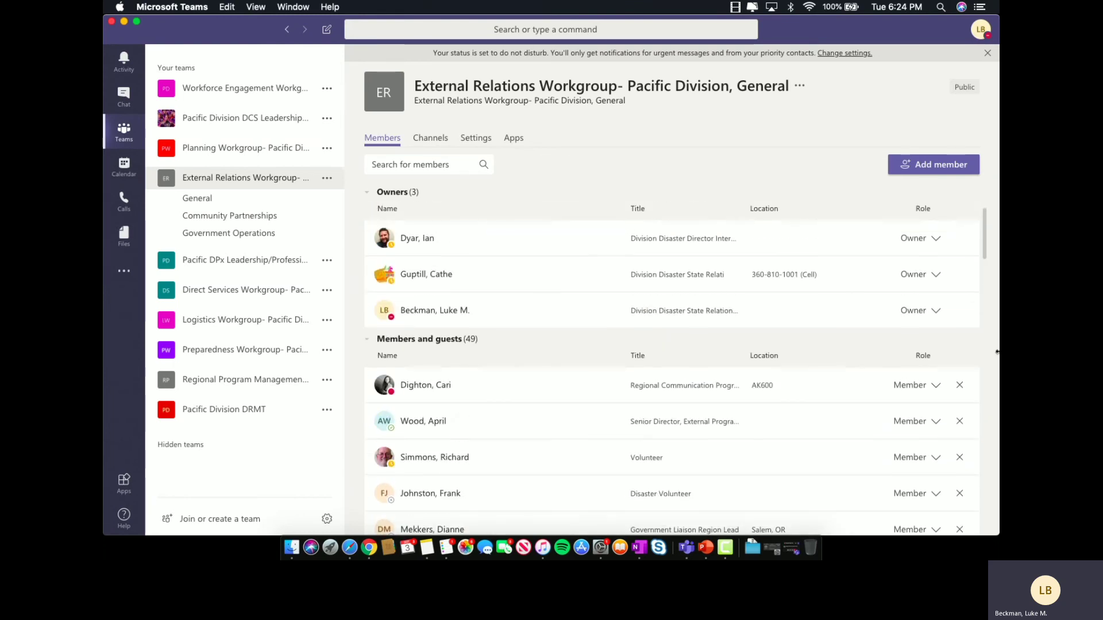
{"action": "left_click", "coordinate": [936, 386]}
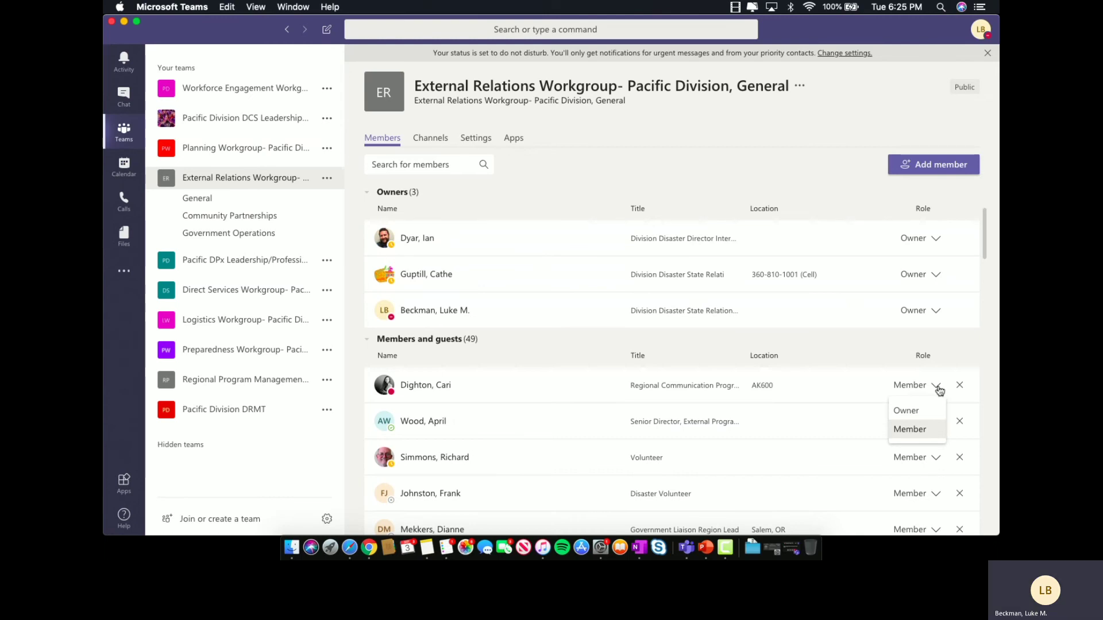
{"action": "left_click", "coordinate": [938, 388]}
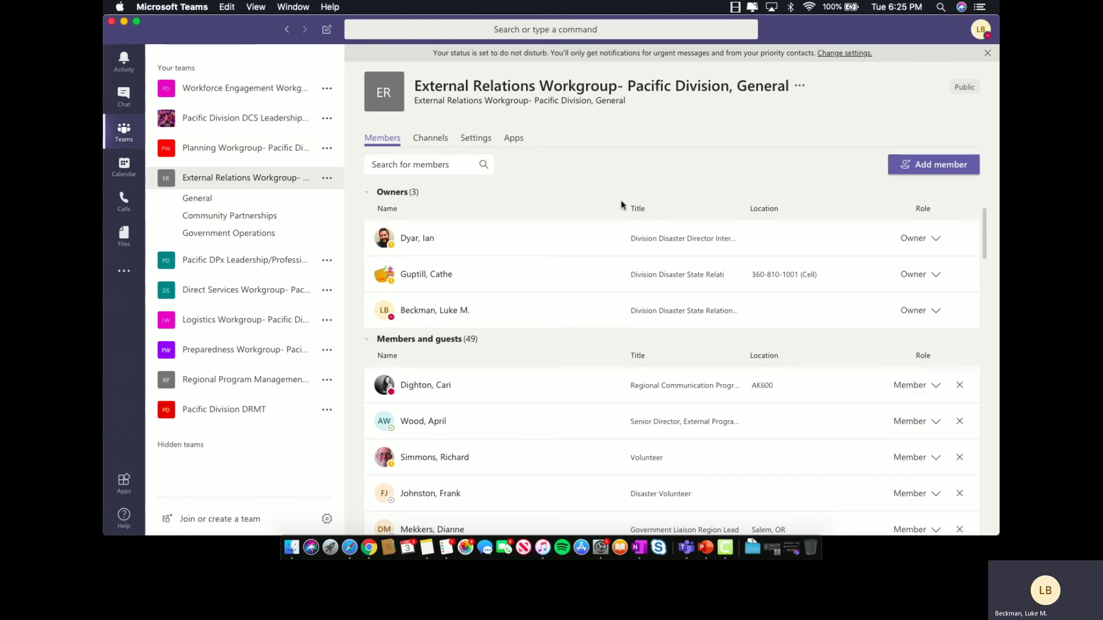
{"action": "left_click", "coordinate": [957, 163]}
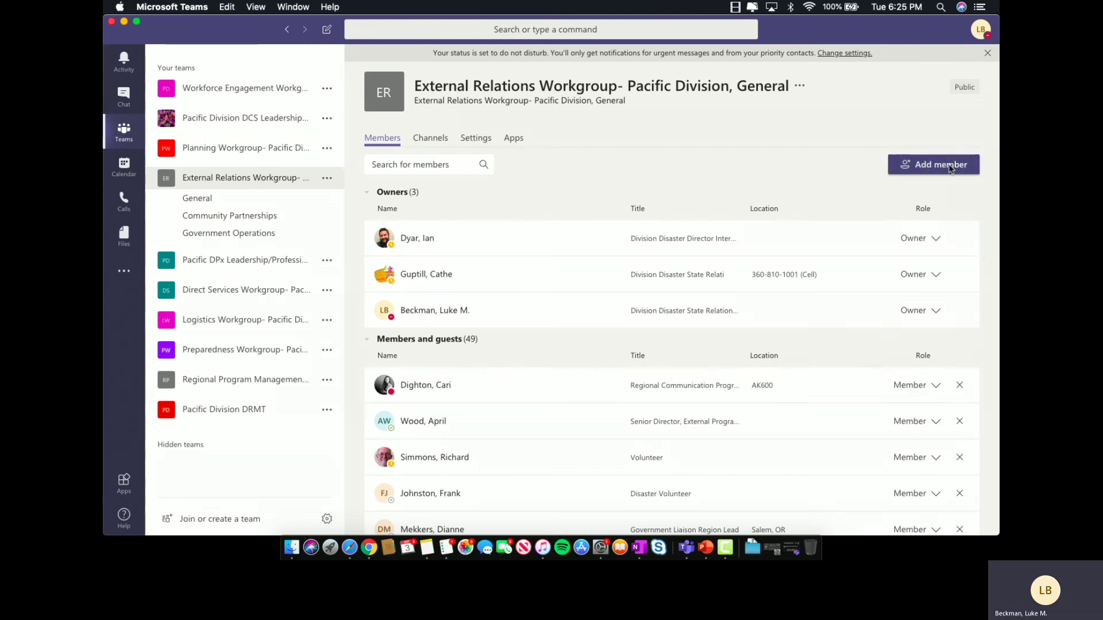
{"action": "left_click", "coordinate": [697, 386]}
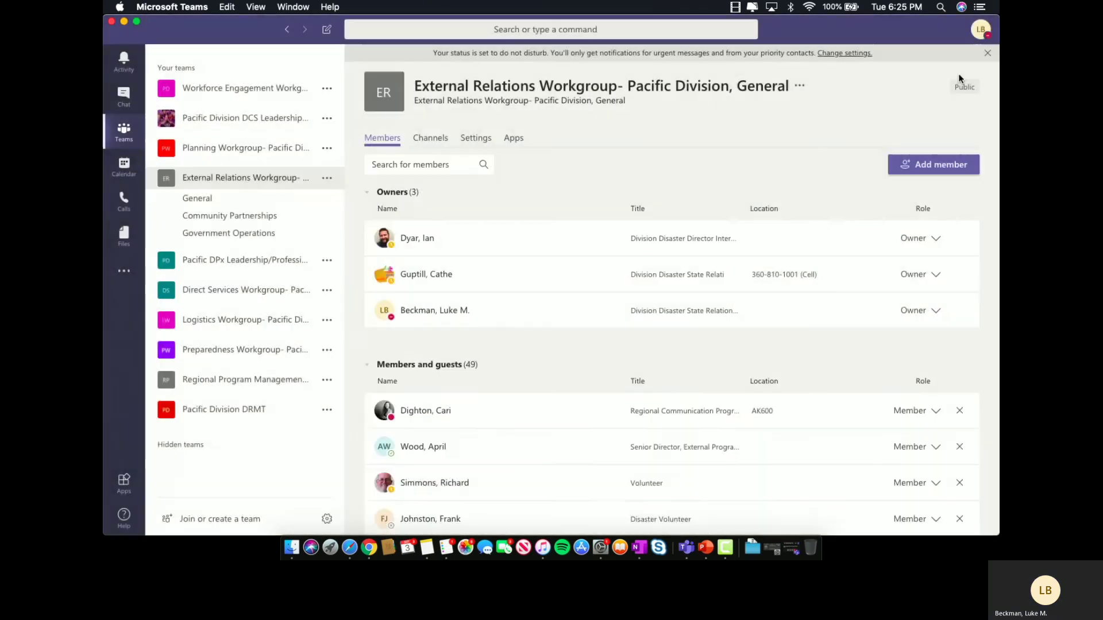
- Try to create a channel named Public Affairs for the External Relations Workgroup team, cancelling before adding it
{"action": "left_click", "coordinate": [327, 178]}
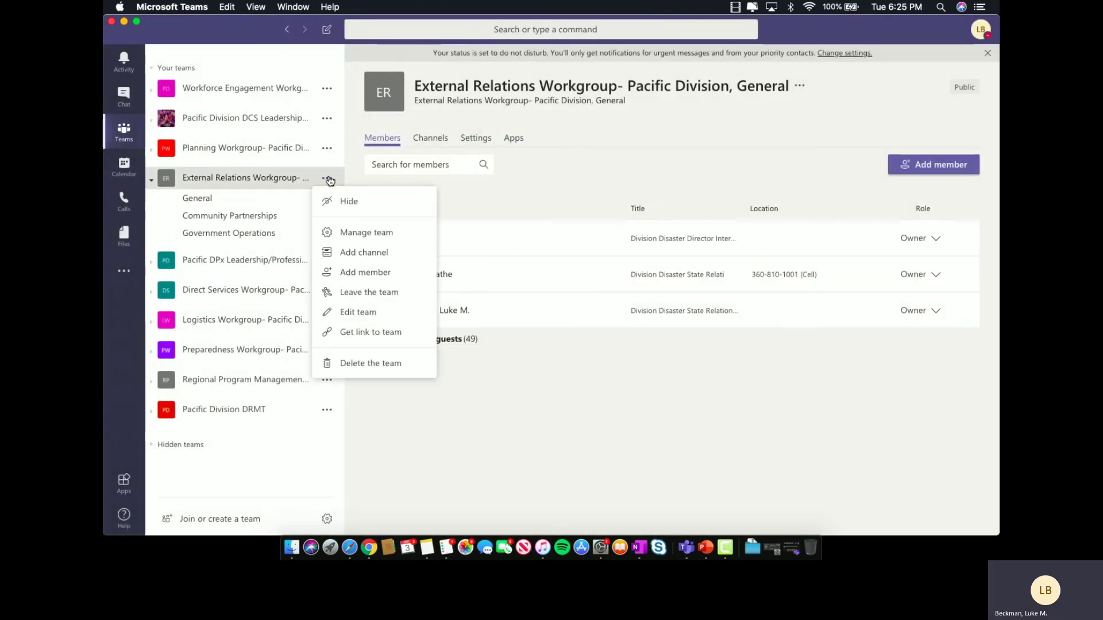
{"action": "left_click", "coordinate": [375, 260]}
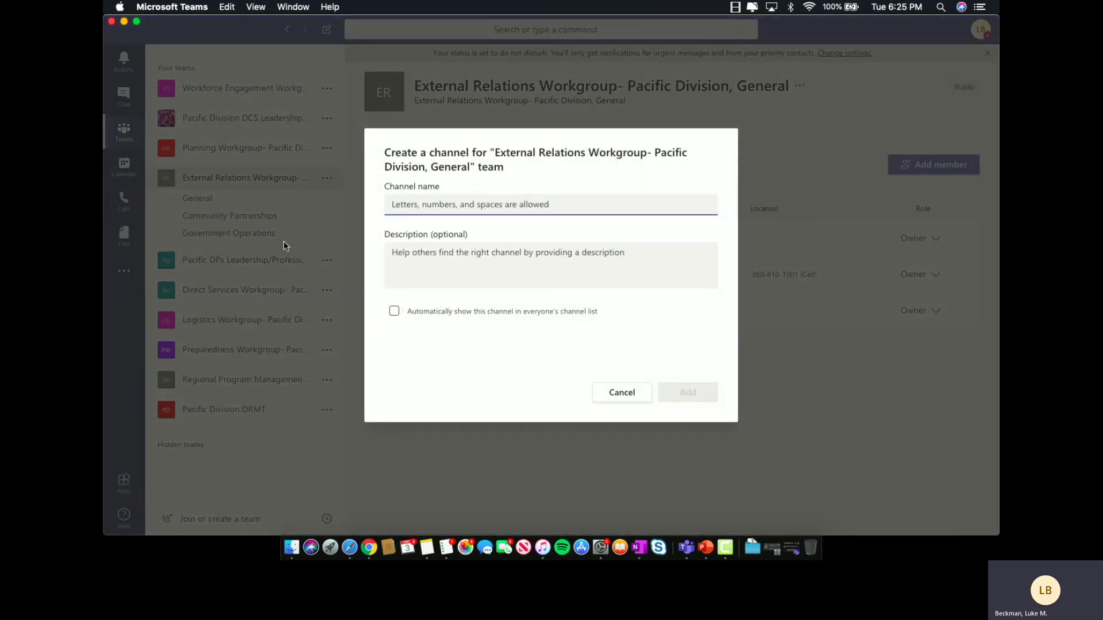
{"action": "type", "text": "Public Affairs"}
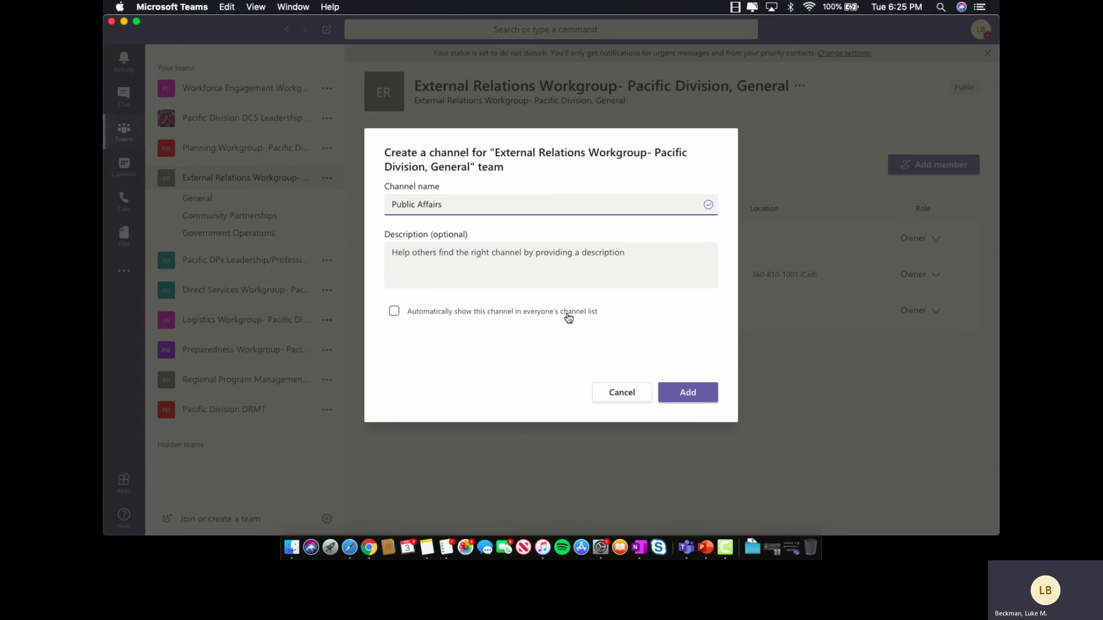
{"action": "left_click", "coordinate": [632, 394]}
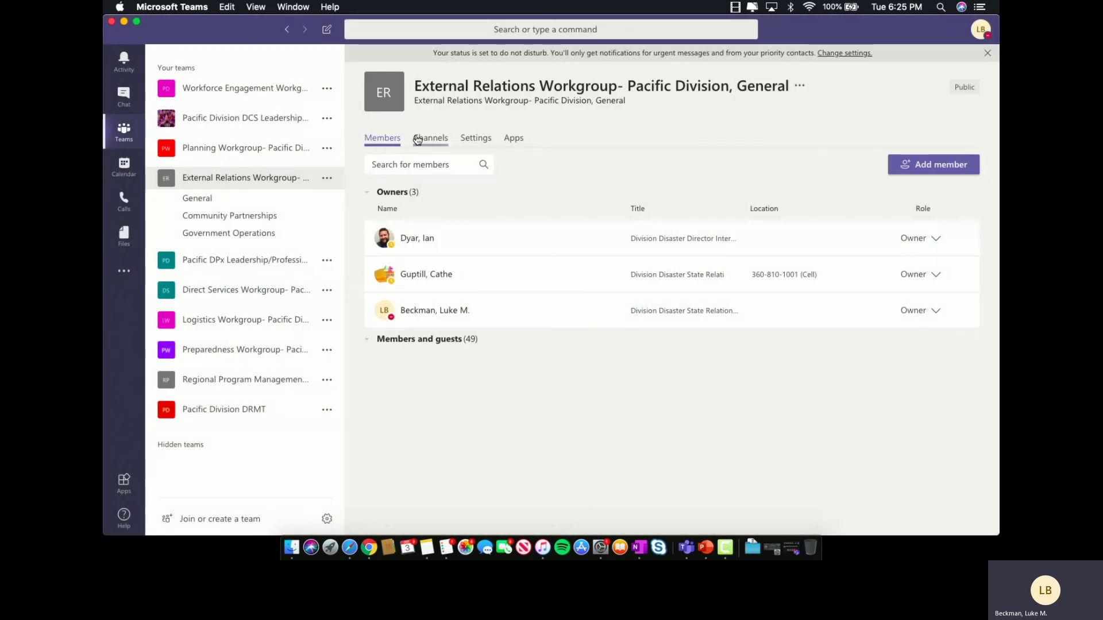
{"action": "left_click", "coordinate": [254, 180]}
{"action": "left_click", "coordinate": [253, 181]}
{"action": "left_click", "coordinate": [249, 181]}
{"action": "left_click", "coordinate": [248, 179]}
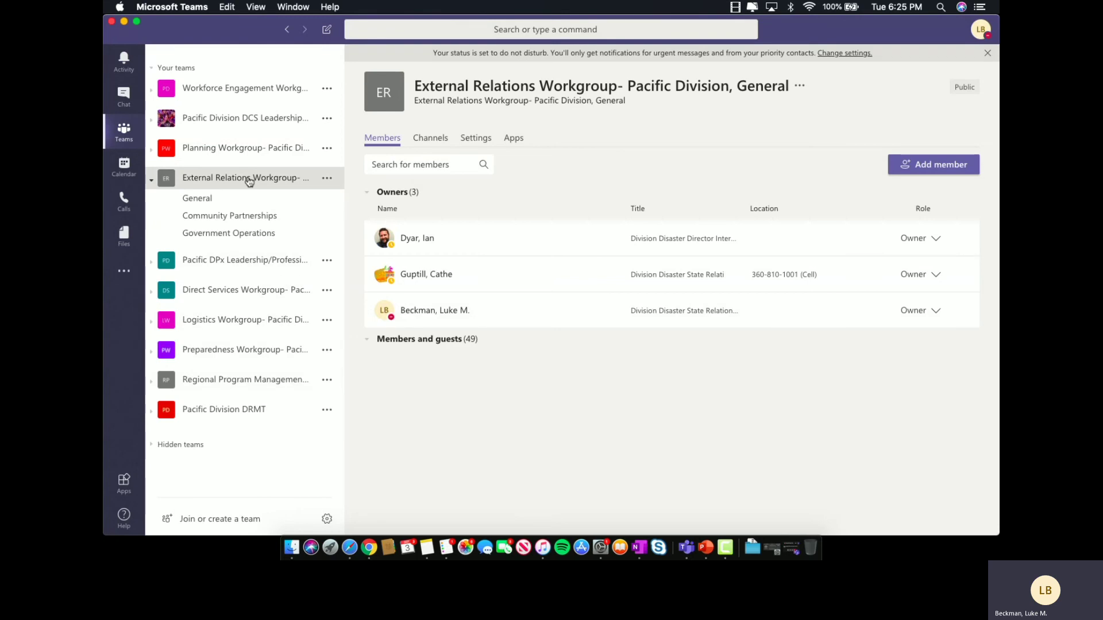
- Open the Wiki of the General channel and show its list of pages and sections
{"action": "left_click", "coordinate": [210, 199]}
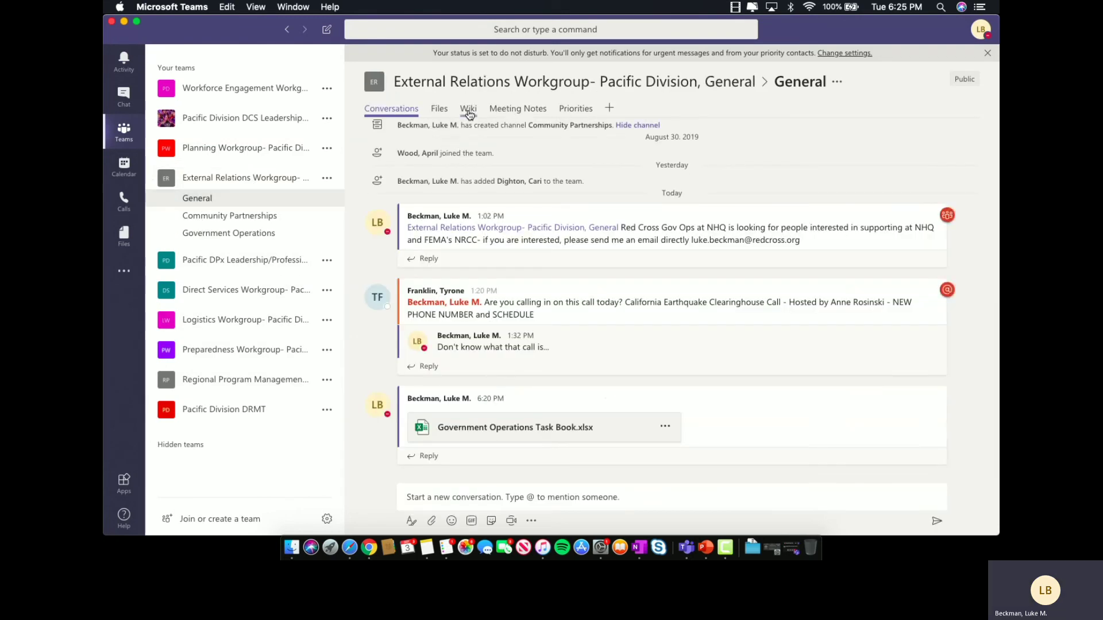
{"action": "left_click", "coordinate": [469, 112]}
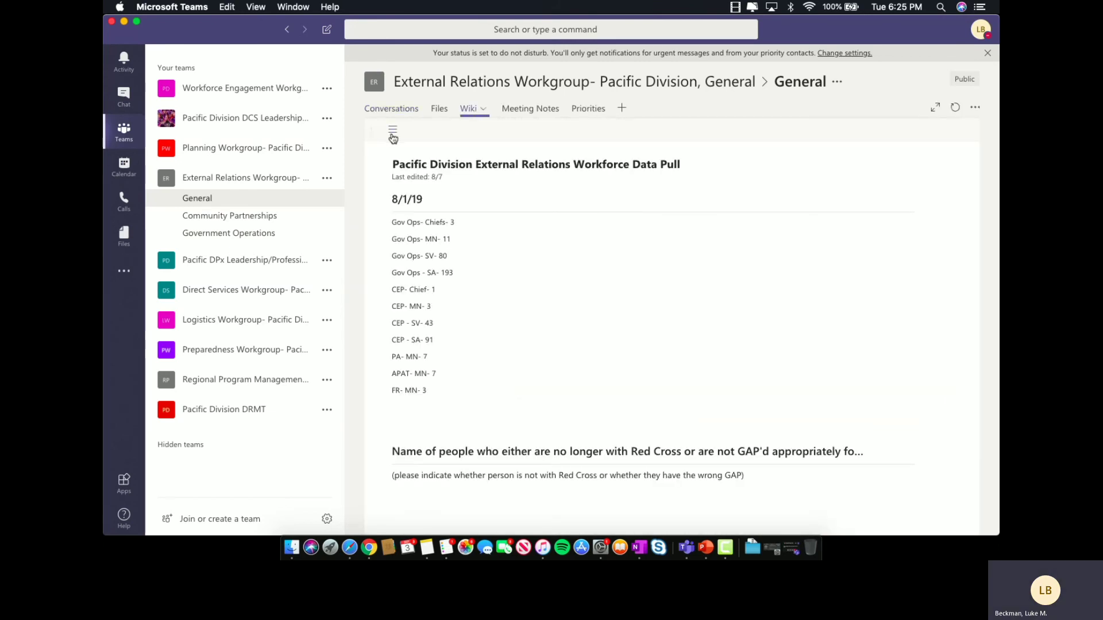
{"action": "left_click", "coordinate": [393, 131]}
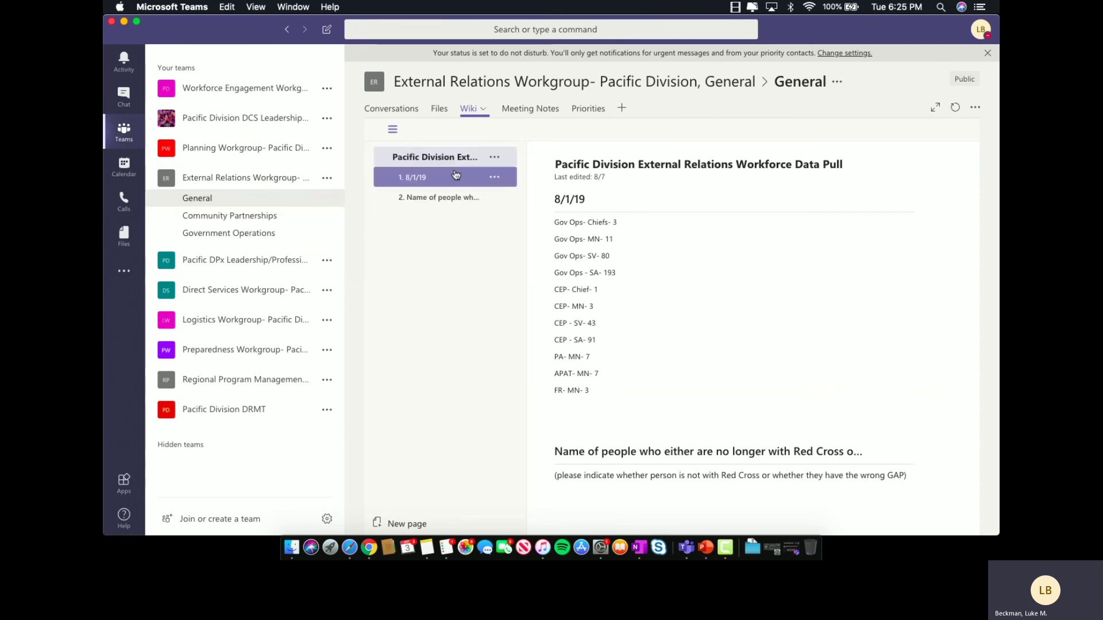
{"action": "left_click", "coordinate": [393, 134]}
{"action": "left_click", "coordinate": [393, 133]}
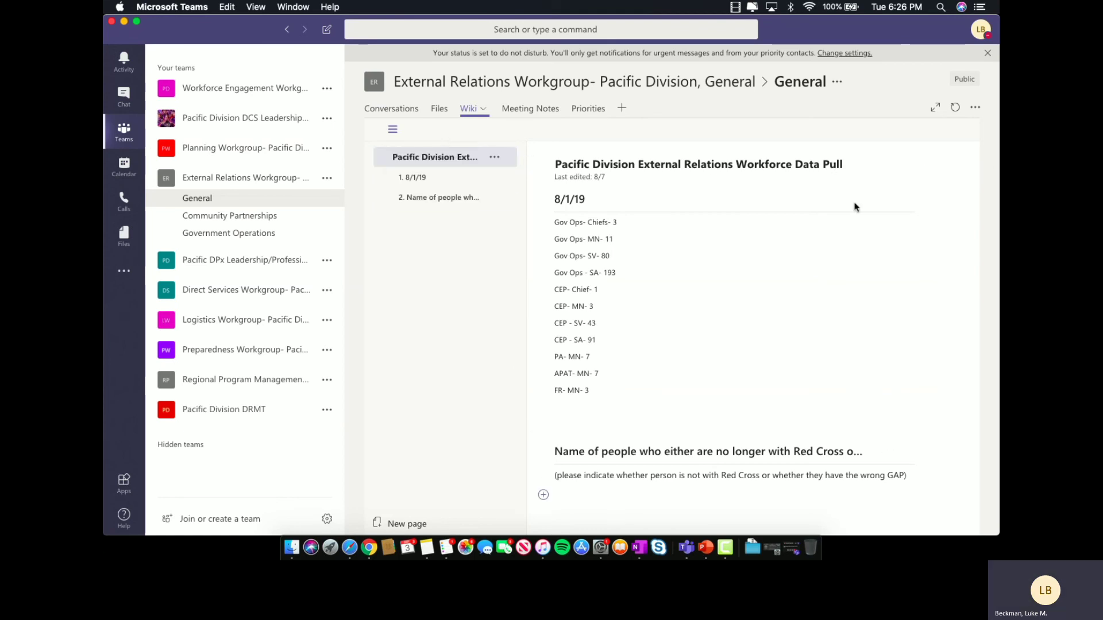
- Create a wiki page titled "New Page" and name its first section "New Section 1"
{"action": "left_click", "coordinate": [418, 523]}
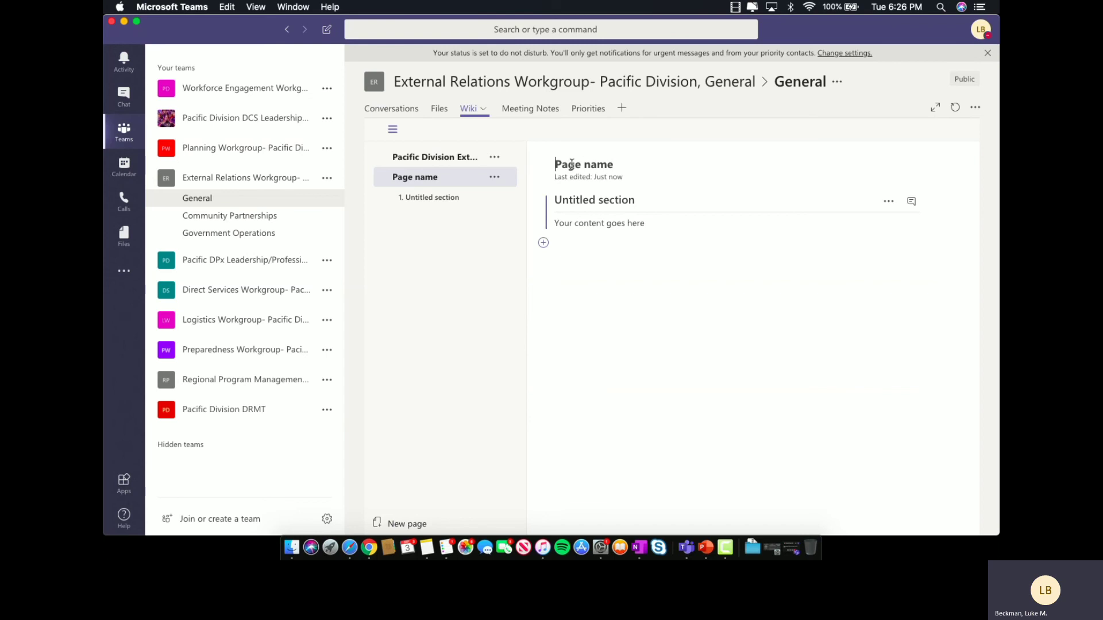
{"action": "type", "text": "New Page"}
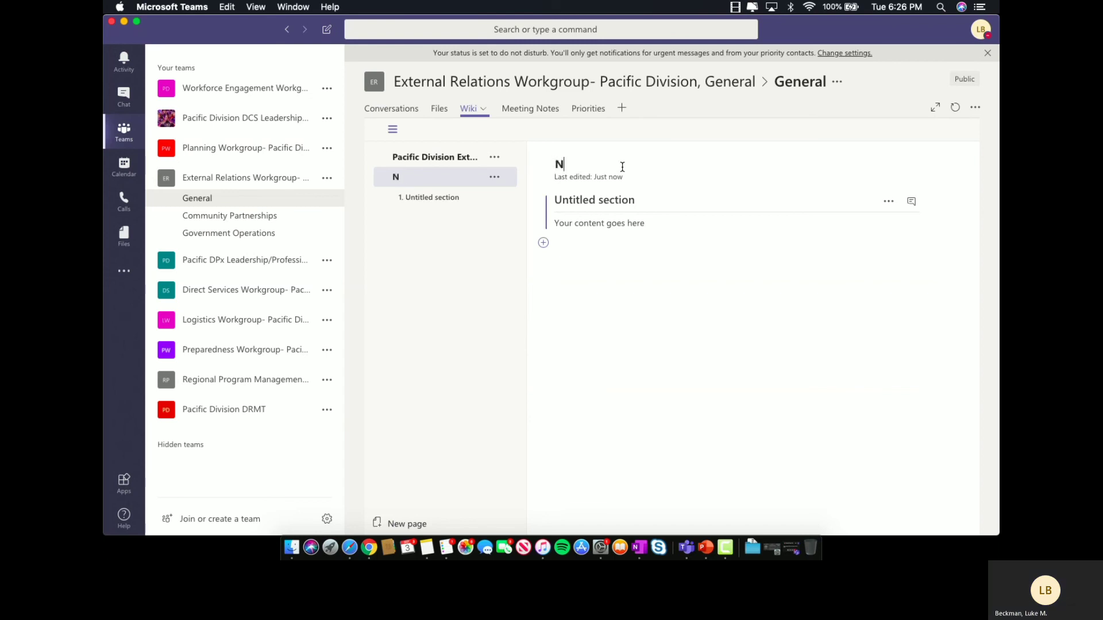
{"action": "left_click", "coordinate": [615, 197]}
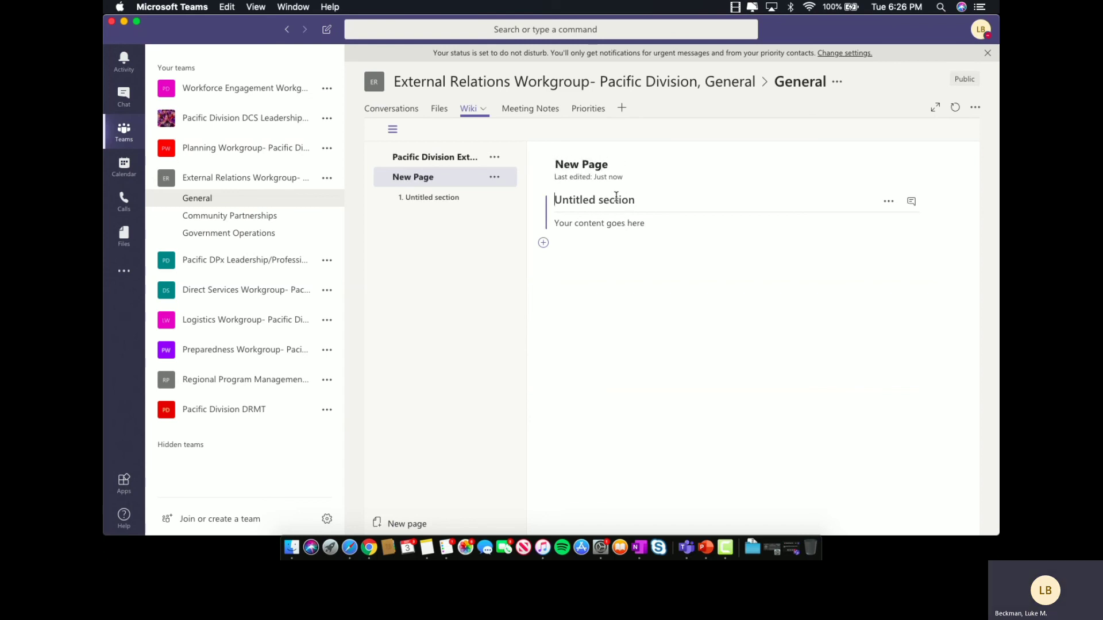
{"action": "type", "text": "New Section 1"}
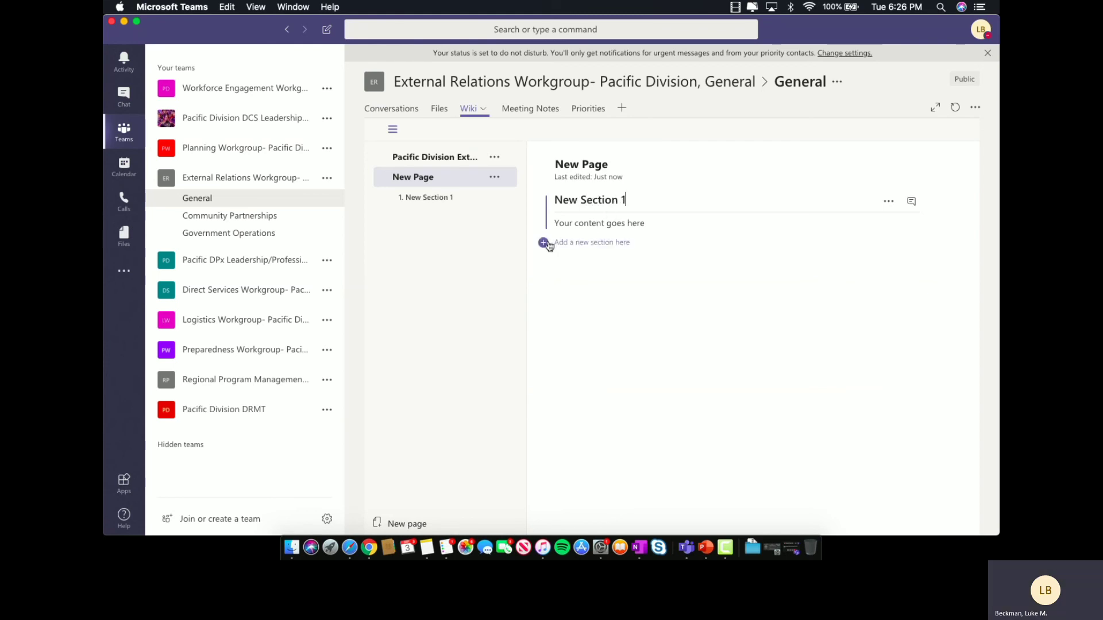
- Add another section below New Section 1 on the wiki page and title it "Section 2"
{"action": "left_click", "coordinate": [544, 243]}
{"action": "left_click", "coordinate": [582, 263]}
{"action": "type", "text": "Section 2"}
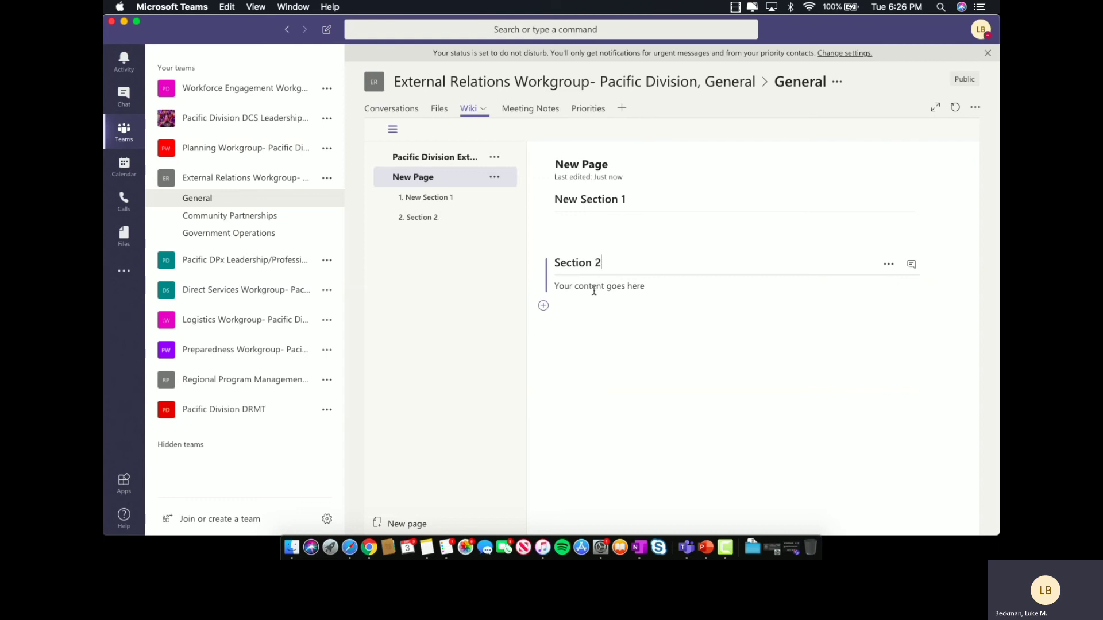
- Delete the wiki page titled "New Page" from the General channel's wiki
{"action": "left_click", "coordinate": [449, 202]}
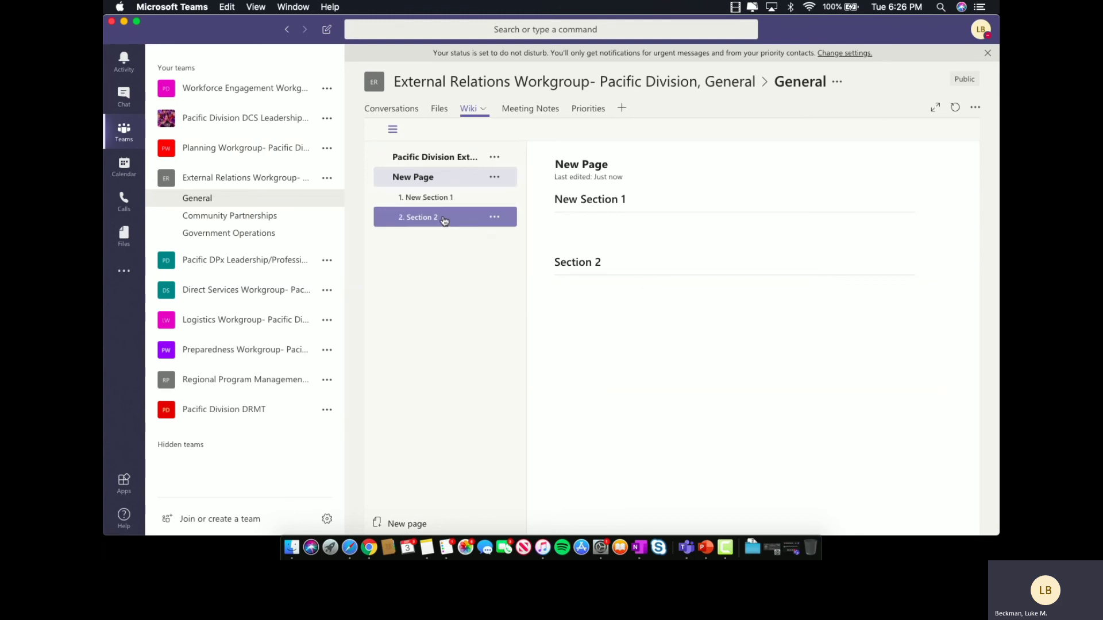
{"action": "left_click", "coordinate": [496, 178]}
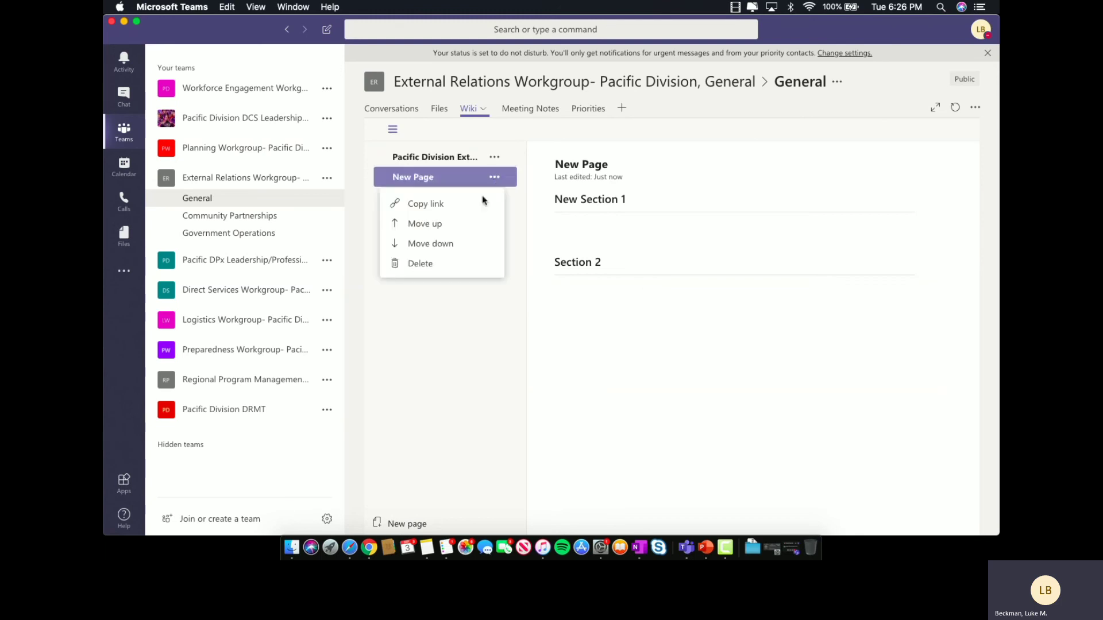
{"action": "left_click", "coordinate": [439, 265]}
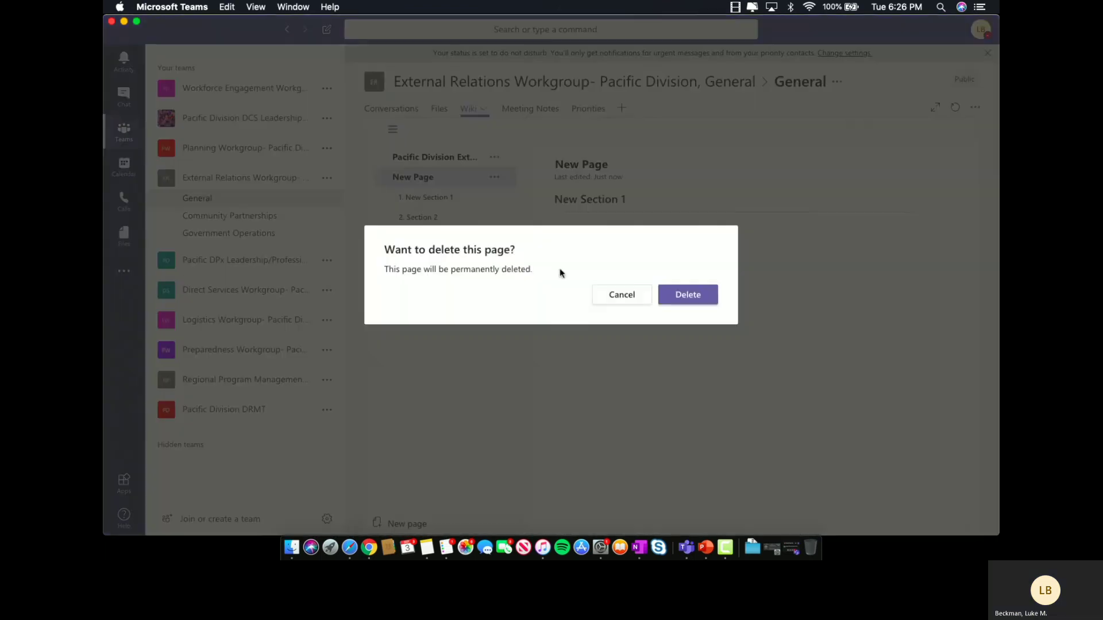
{"action": "left_click", "coordinate": [693, 301]}
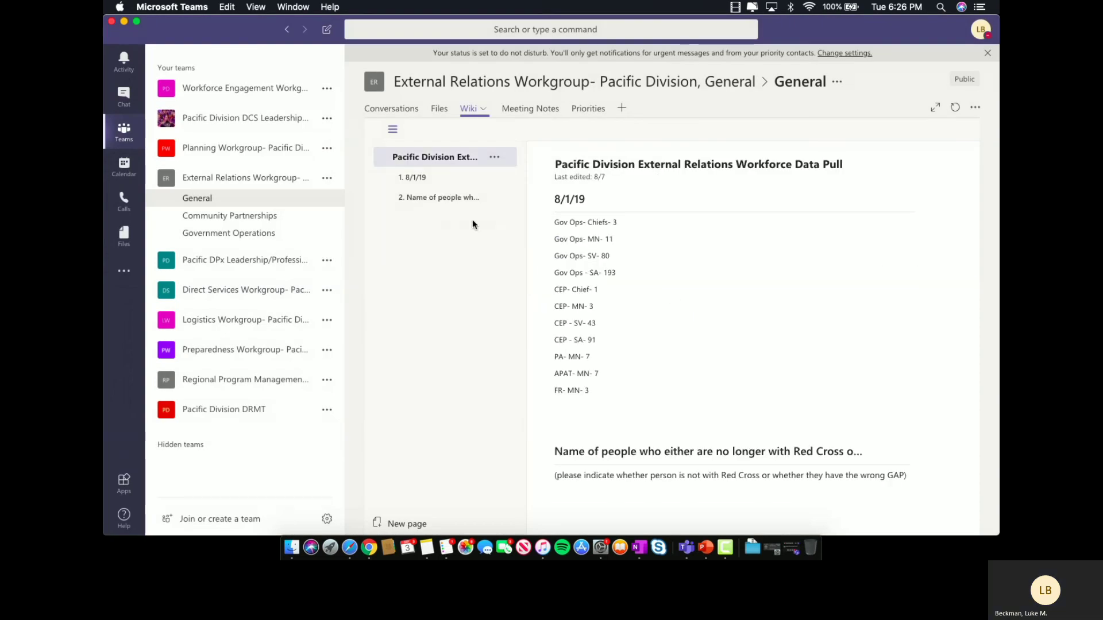
- View the General channel's Meeting Notes and the options for renaming or removing them
{"action": "left_click", "coordinate": [532, 109]}
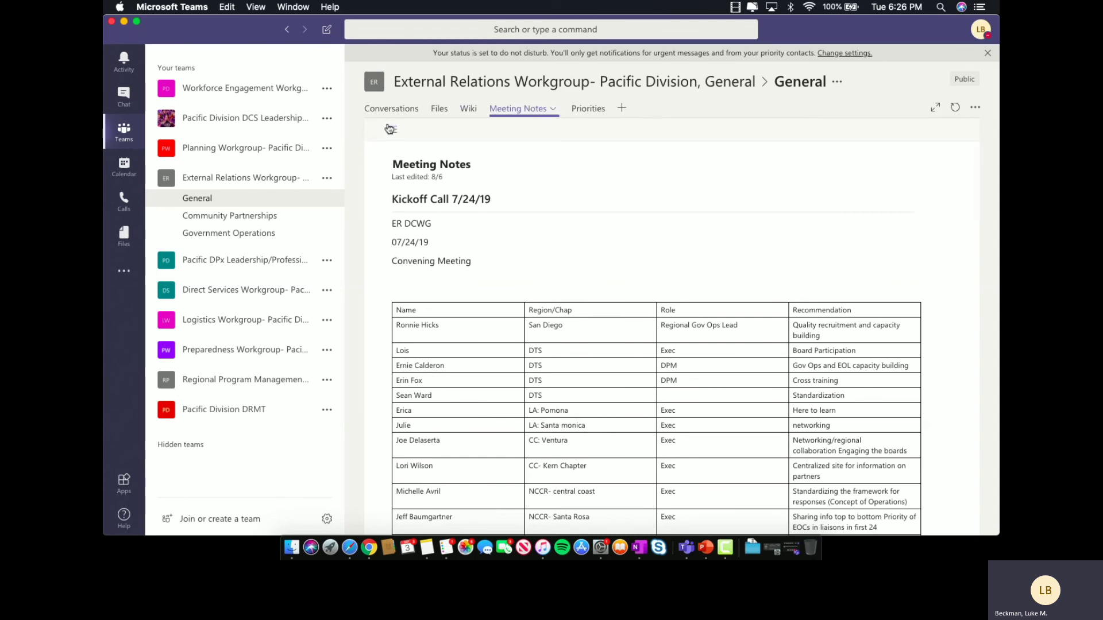
{"action": "left_click", "coordinate": [553, 110]}
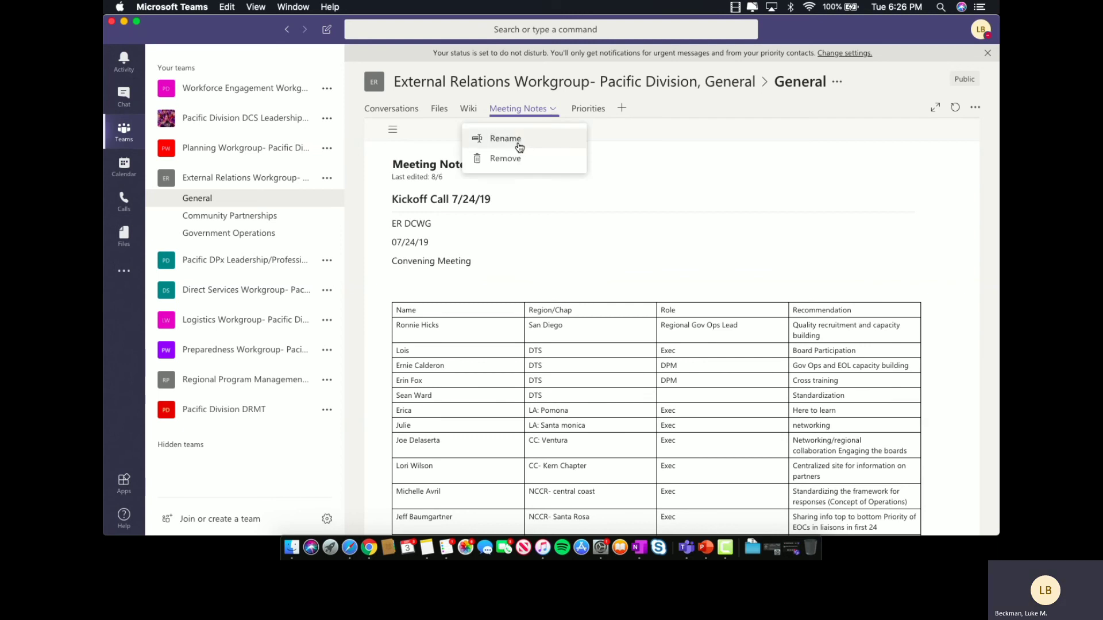
{"action": "left_click", "coordinate": [553, 111]}
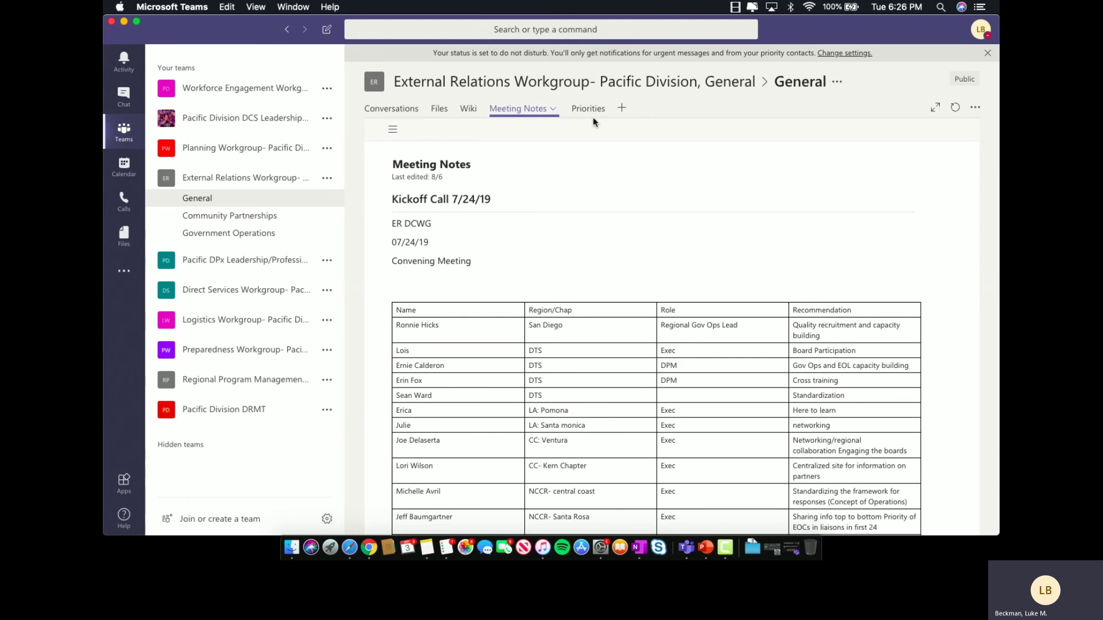
- Browse the apps that can be added as tabs to the General channel, leaving without adding one
{"action": "left_click", "coordinate": [621, 108]}
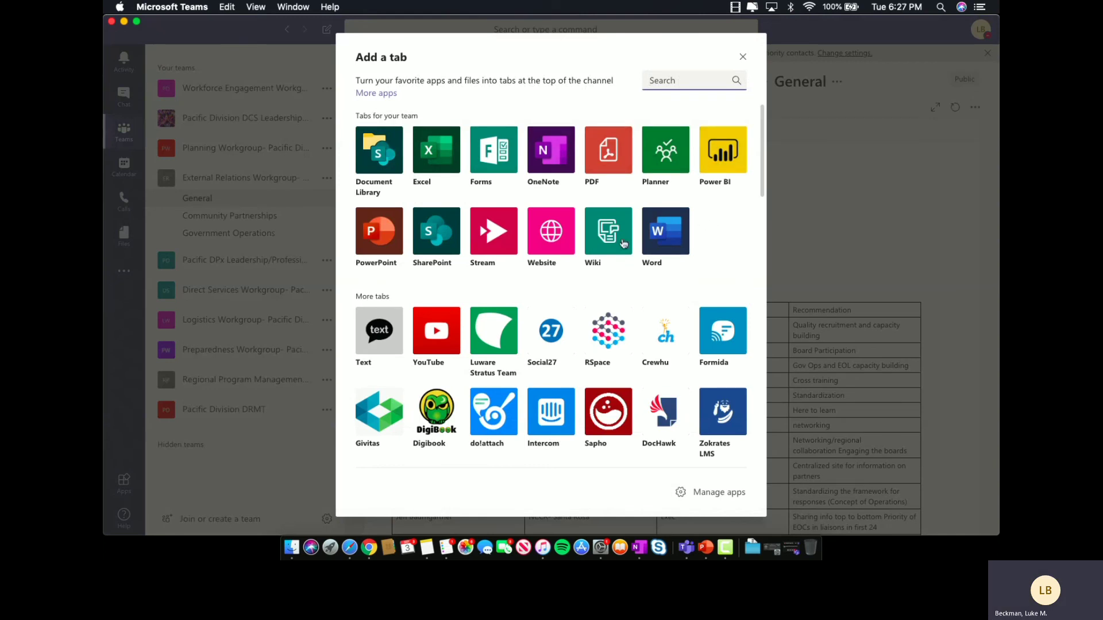
{"action": "scroll", "coordinate": [472, 305], "scroll_direction": "down", "scroll_amount": 1}
{"action": "scroll", "coordinate": [473, 305], "scroll_direction": "down", "scroll_amount": 20}
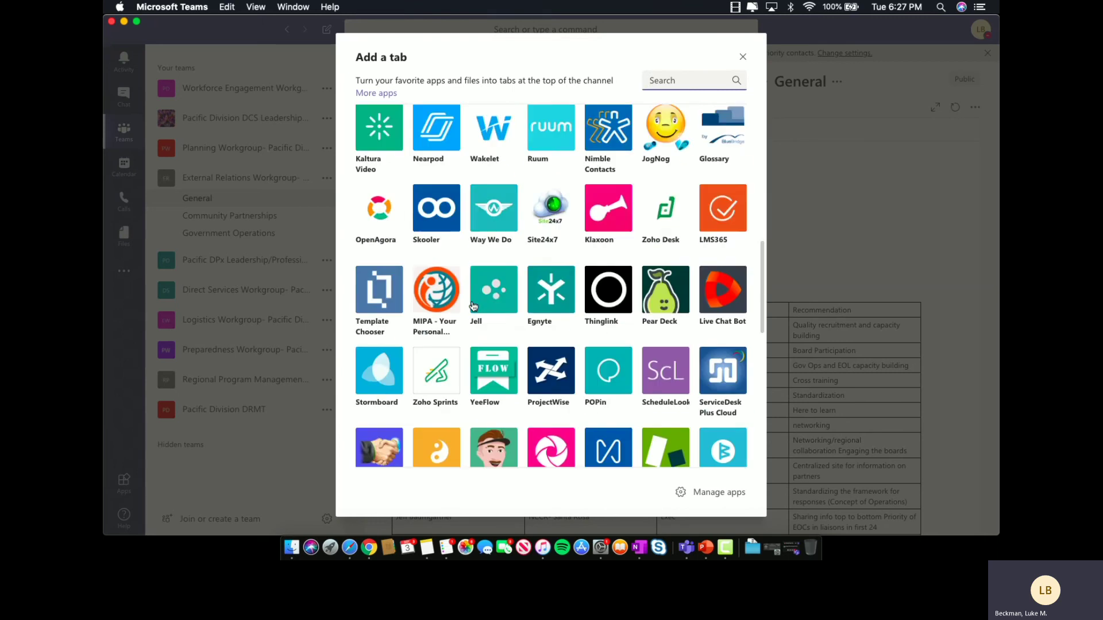
{"action": "scroll", "coordinate": [472, 305], "scroll_direction": "up", "scroll_amount": 20}
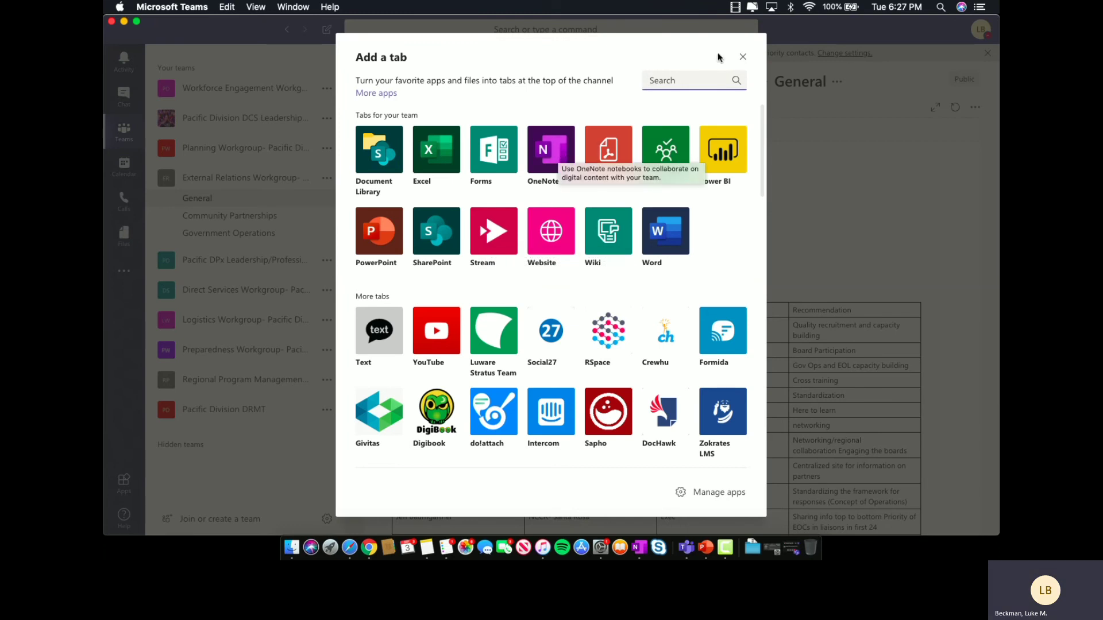
{"action": "left_click", "coordinate": [744, 57]}
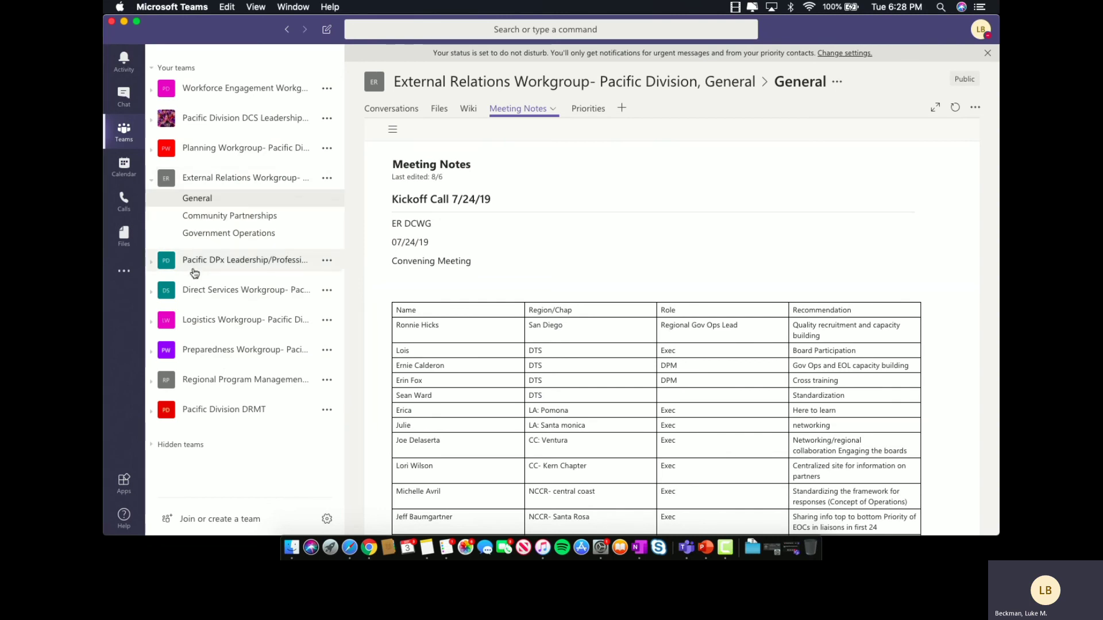
- Show the Notebook in the General channel of the Pacific Division DCS Leadership Team
{"action": "left_click", "coordinate": [195, 119]}
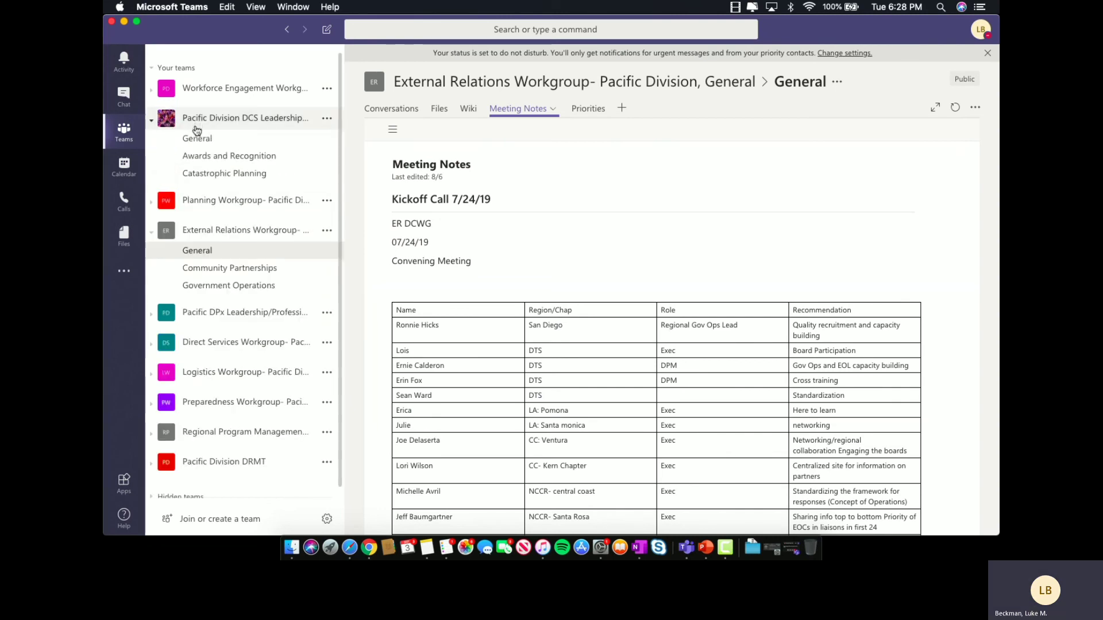
{"action": "left_click", "coordinate": [210, 141]}
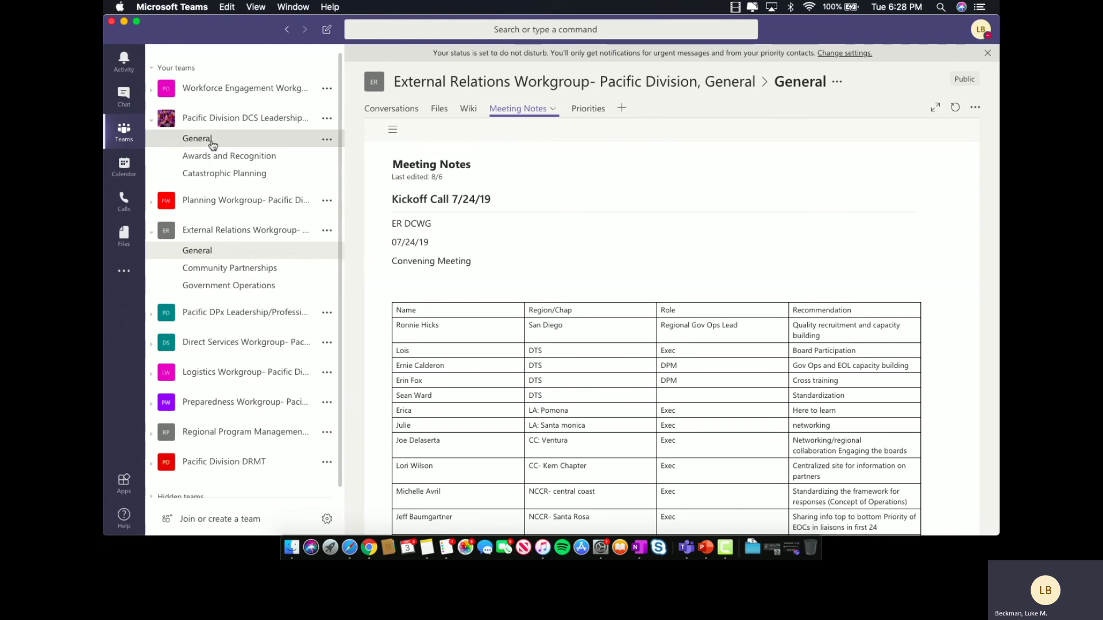
{"action": "left_click", "coordinate": [569, 109]}
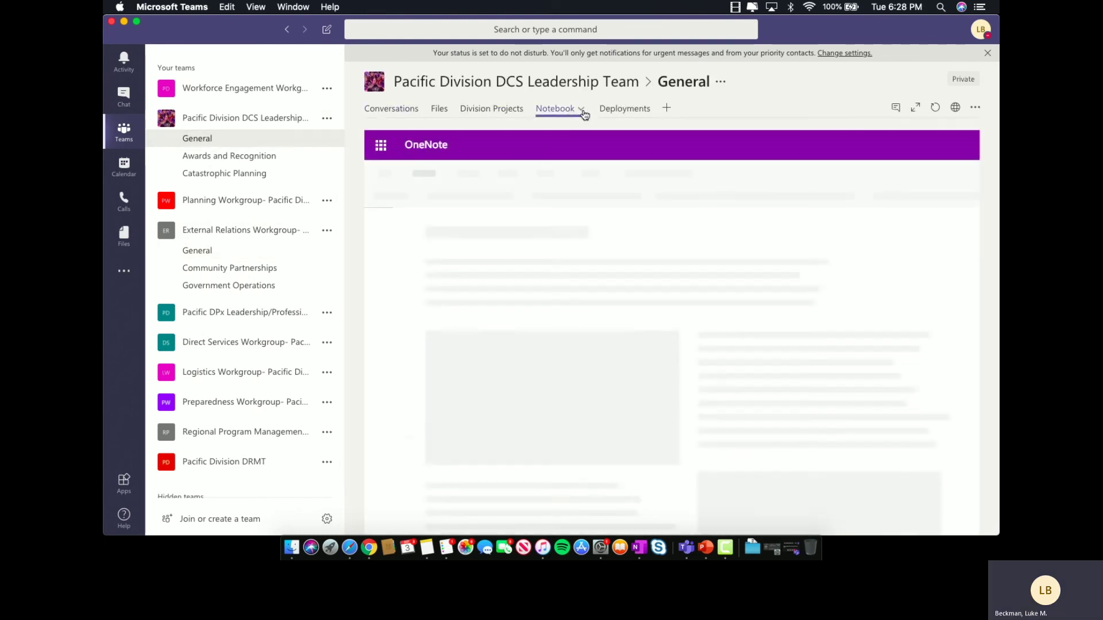
- Review the notebook locations offered for a new OneNote tab in the leadership team's General channel, leaving without adding one
{"action": "left_click", "coordinate": [667, 110]}
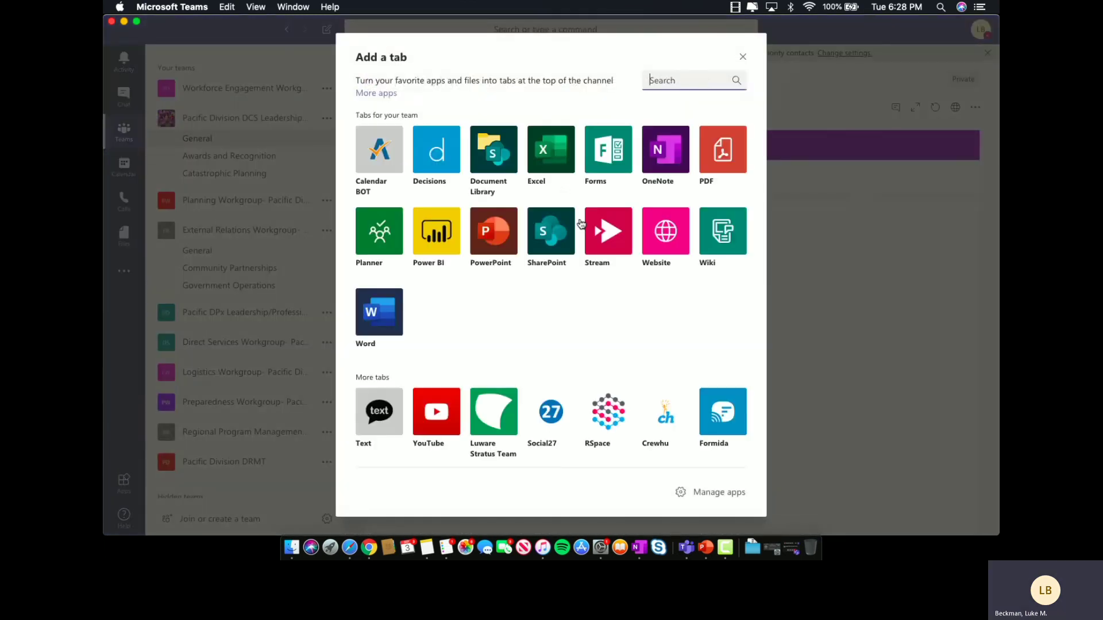
{"action": "left_click", "coordinate": [655, 152]}
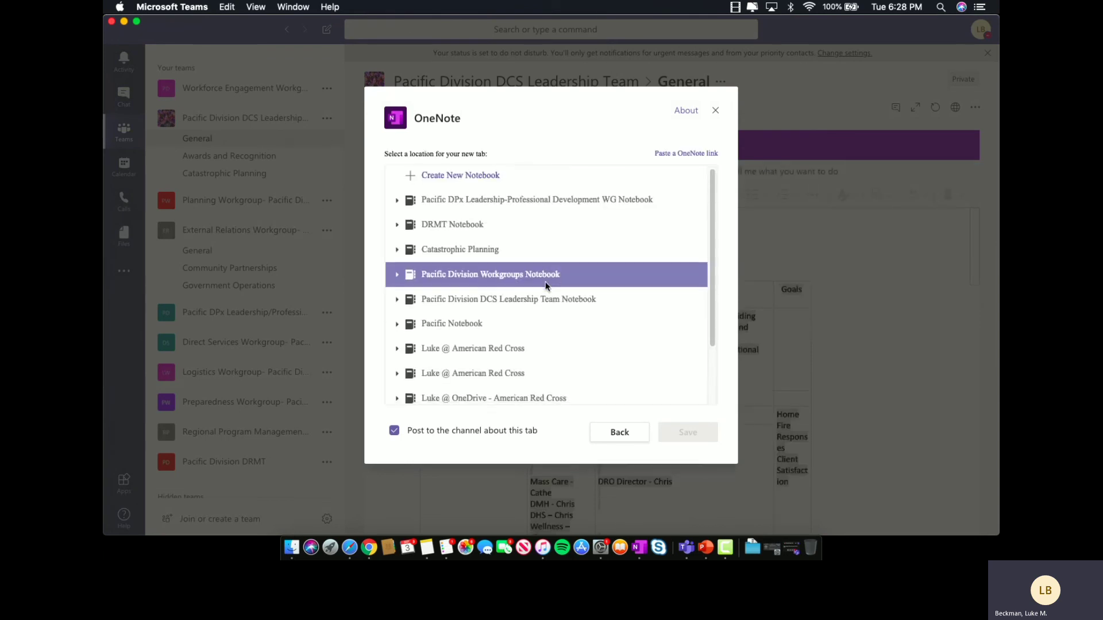
{"action": "left_click", "coordinate": [546, 287]}
{"action": "scroll", "coordinate": [546, 289], "scroll_direction": "down", "scroll_amount": 2}
{"action": "left_click", "coordinate": [544, 286]}
{"action": "scroll", "coordinate": [543, 285], "scroll_direction": "up", "scroll_amount": 1}
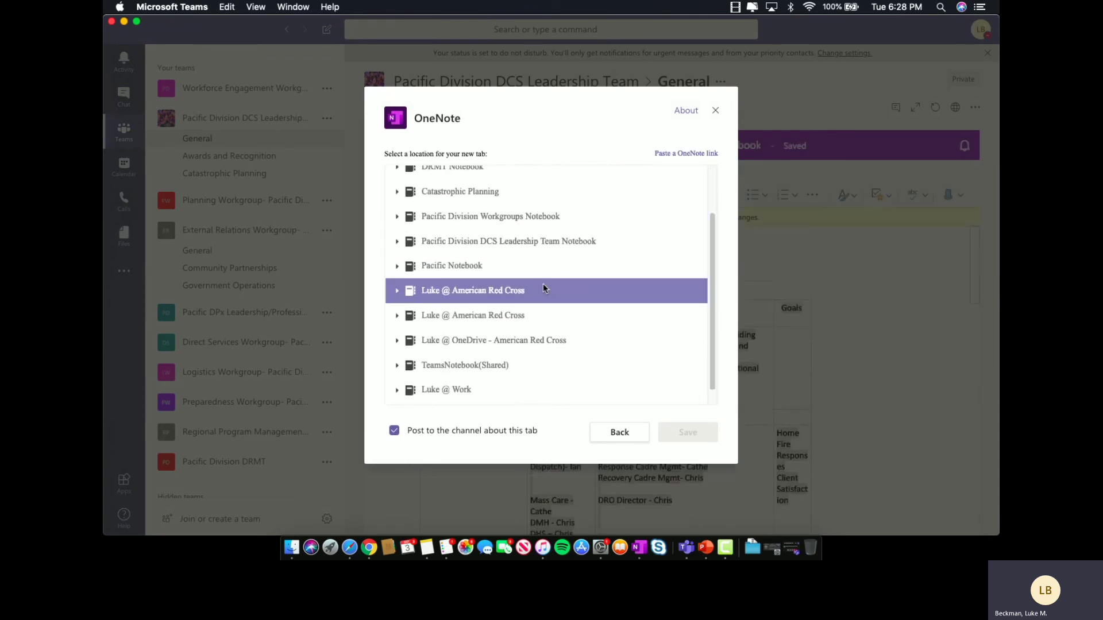
{"action": "scroll", "coordinate": [542, 288], "scroll_direction": "up", "scroll_amount": 1}
{"action": "left_click", "coordinate": [534, 282]}
{"action": "scroll", "coordinate": [529, 273], "scroll_direction": "up", "scroll_amount": 2}
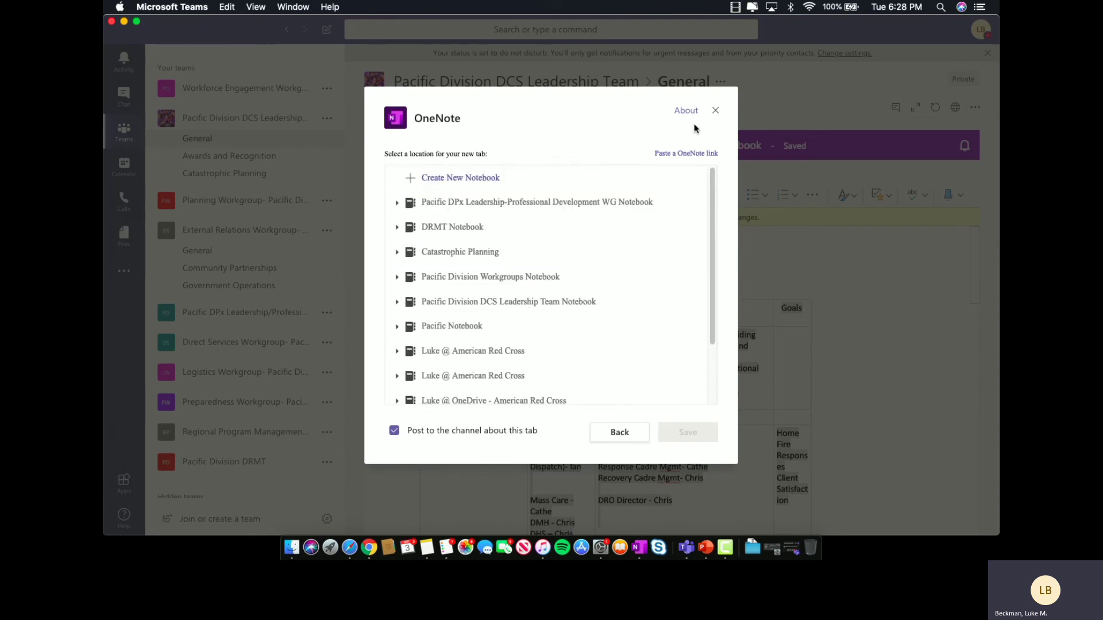
{"action": "left_click", "coordinate": [716, 112]}
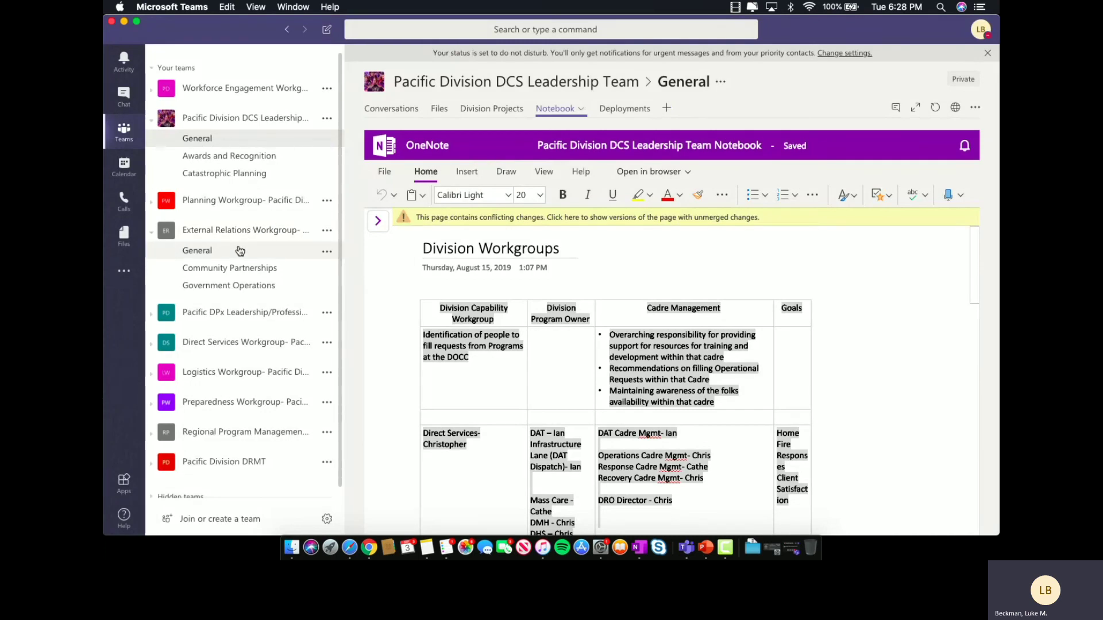
- Show the leadership team notebook's sections and pages, search it for "owner", and close the search
{"action": "left_click", "coordinate": [379, 222]}
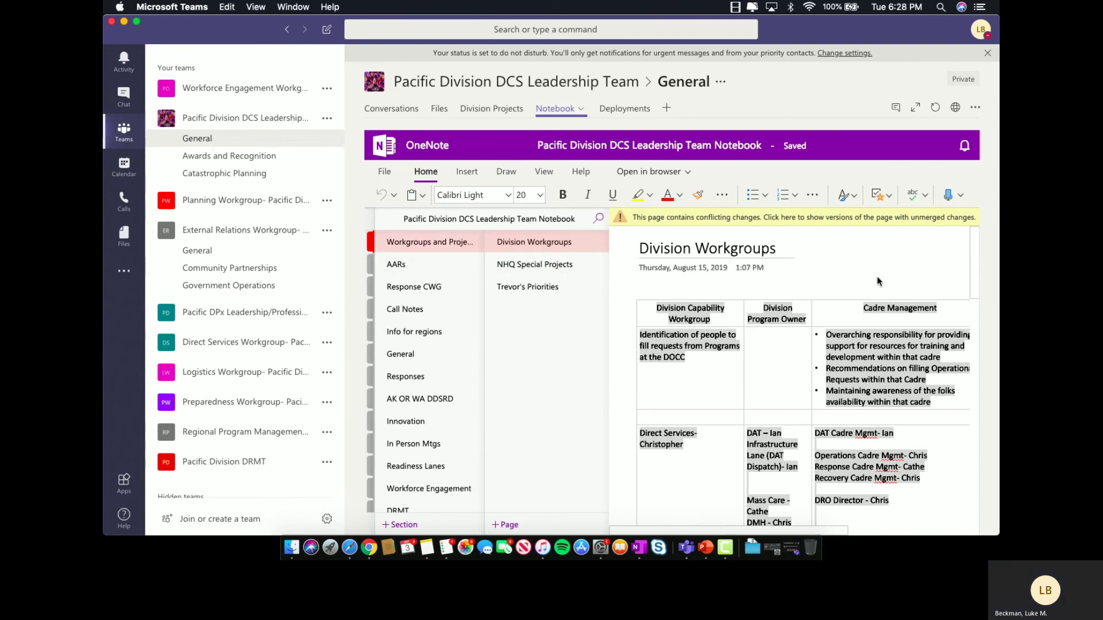
{"action": "left_click", "coordinate": [597, 220]}
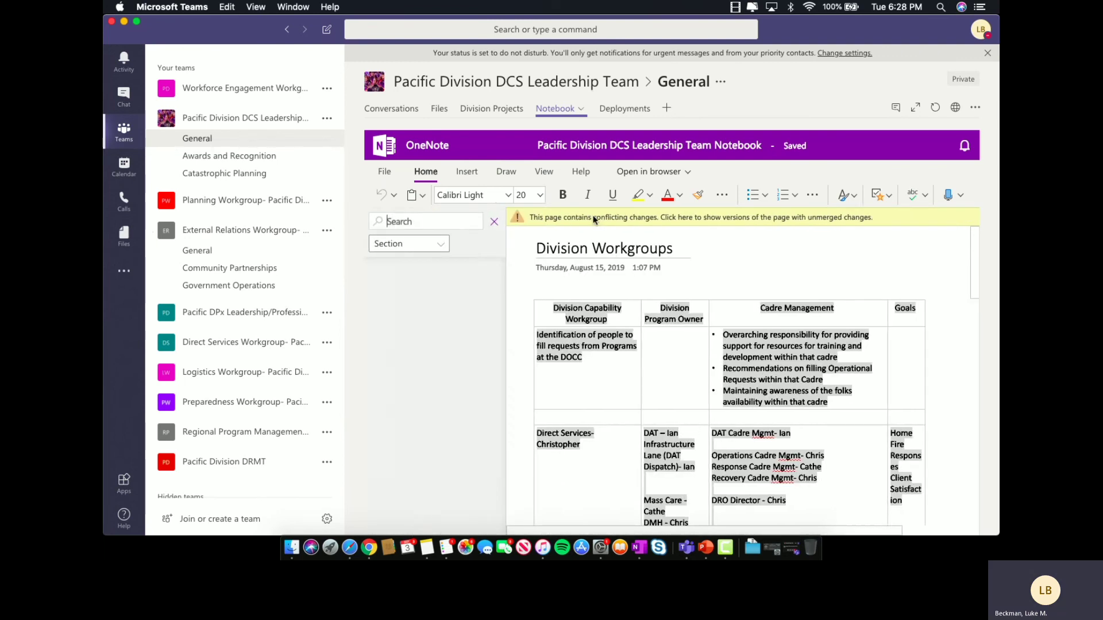
{"action": "type", "text": "owner"}
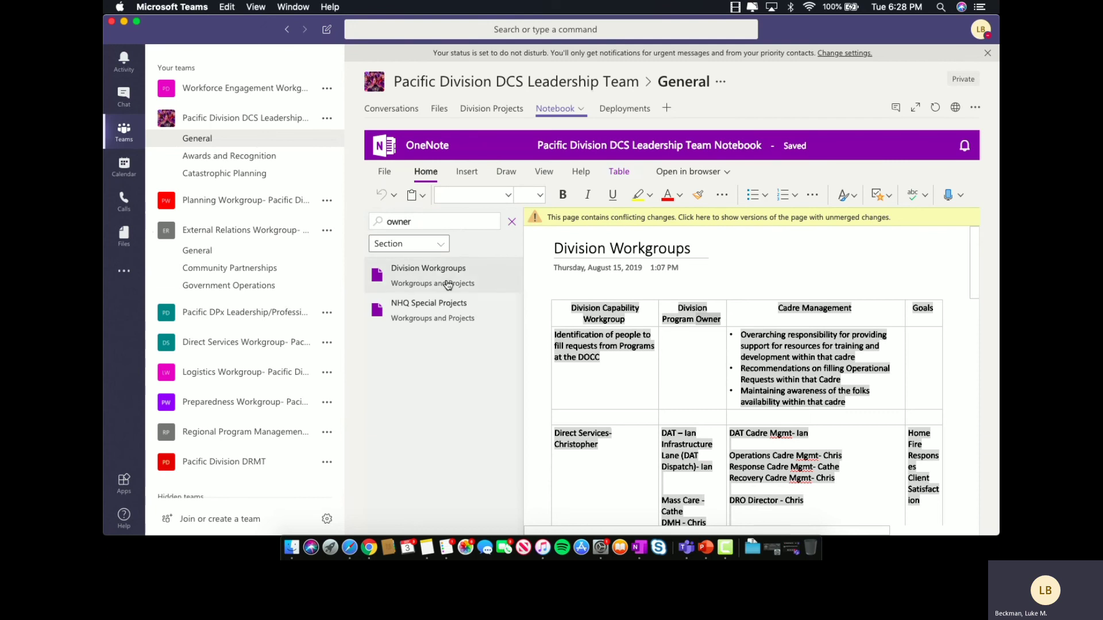
{"action": "left_click", "coordinate": [512, 222]}
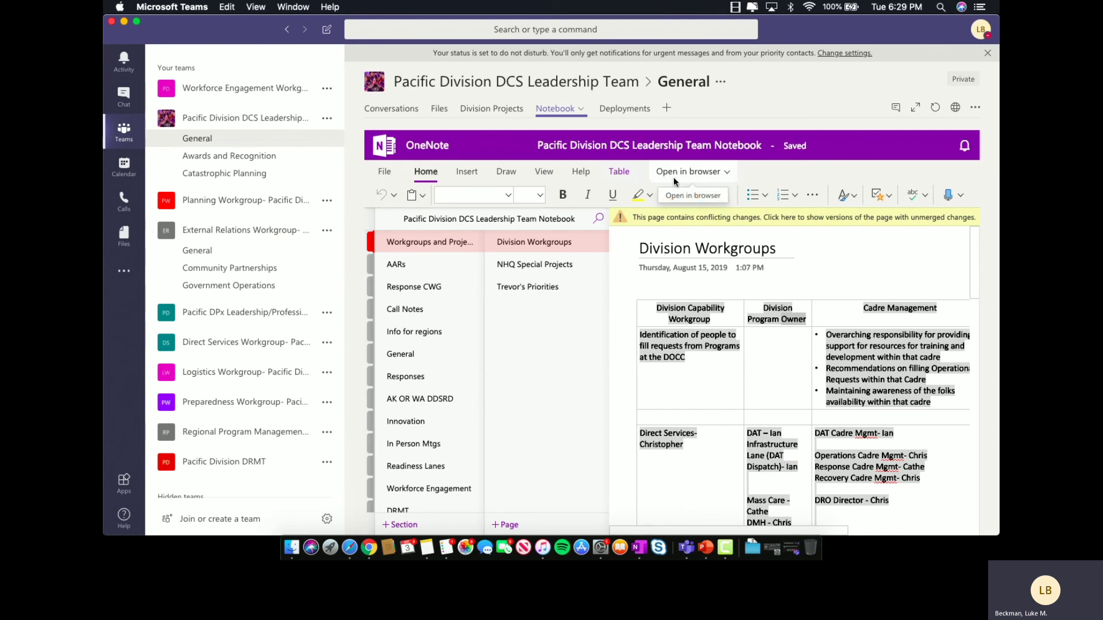
- Open the files of the External Relations Workgroup's General channel in SharePoint
{"action": "left_click", "coordinate": [261, 257]}
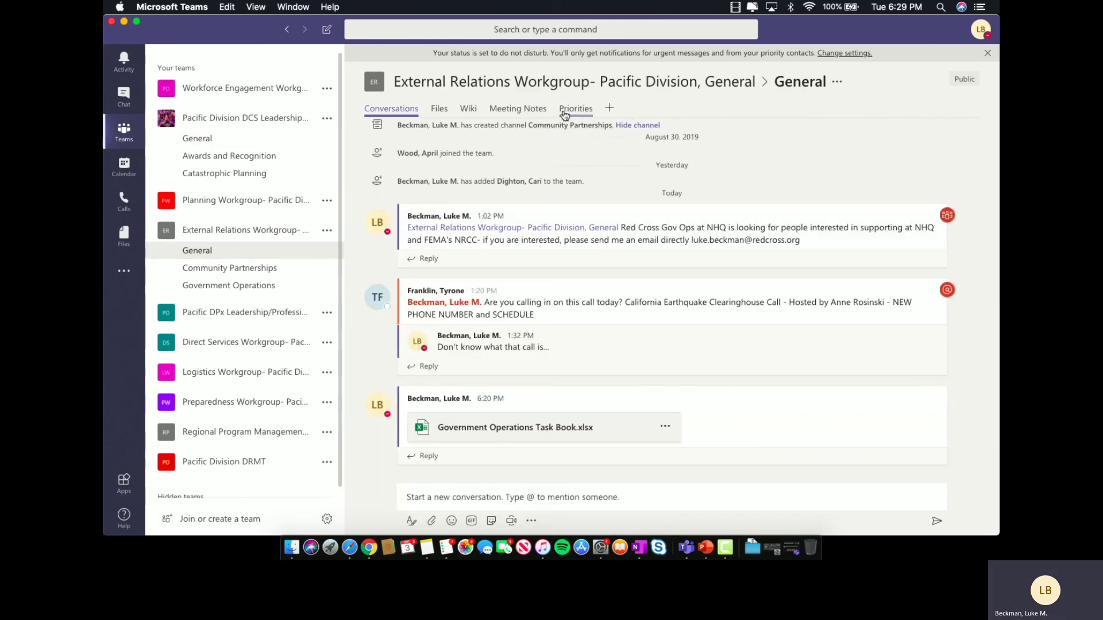
{"action": "left_click", "coordinate": [440, 109]}
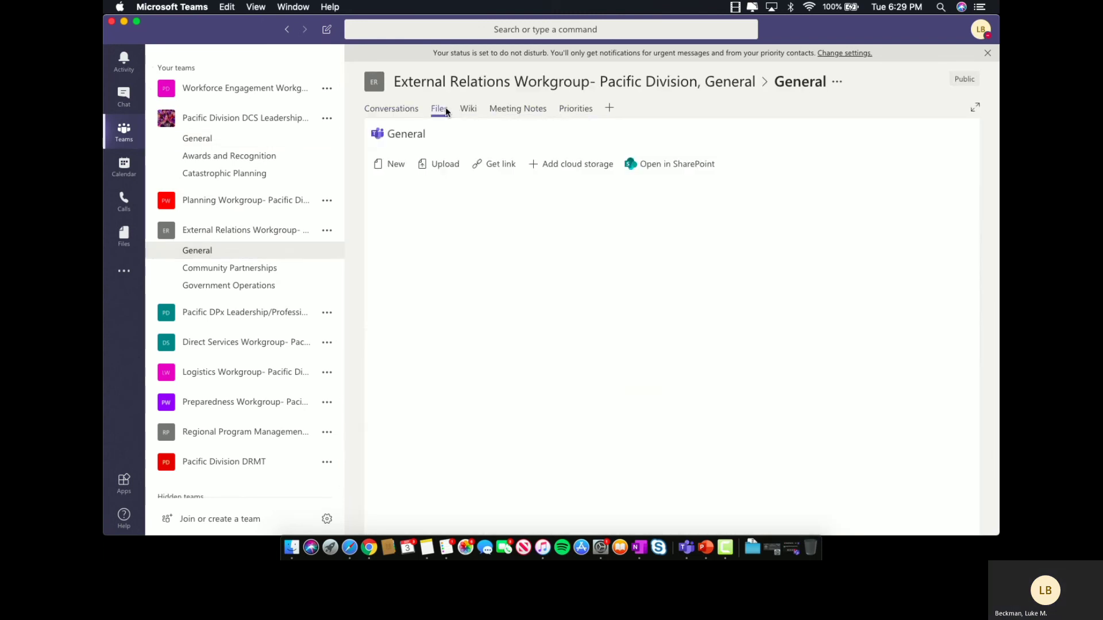
{"action": "left_click", "coordinate": [676, 167]}
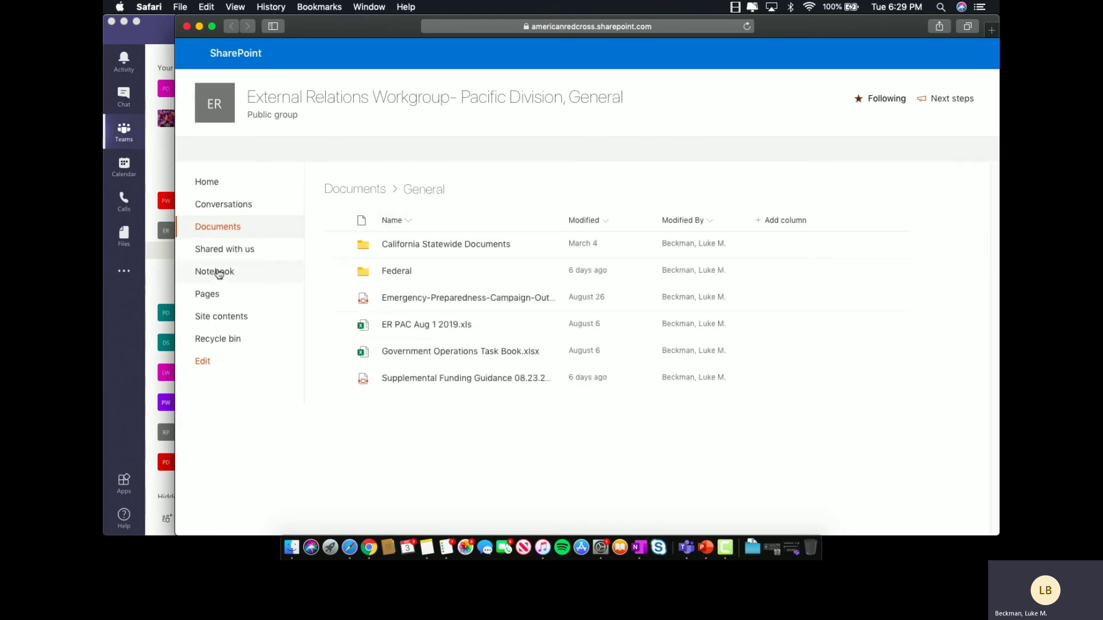
- Open the SharePoint site's Notebook, reveal its full web address, and close the browser window
{"action": "left_click", "coordinate": [271, 268]}
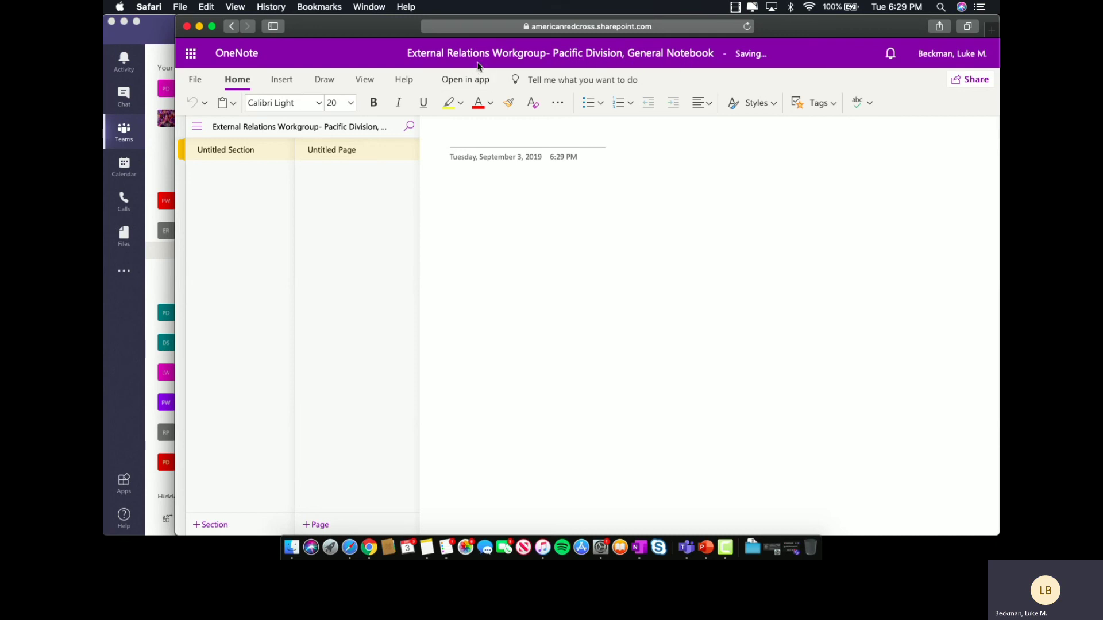
{"action": "left_click", "coordinate": [545, 27]}
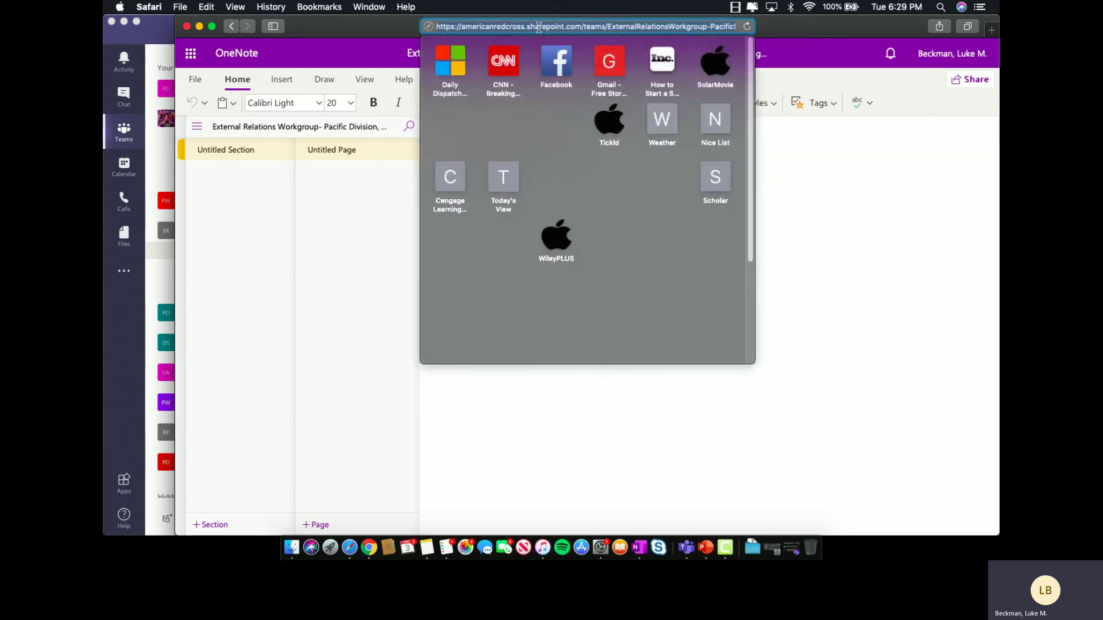
{"action": "left_click", "coordinate": [187, 27]}
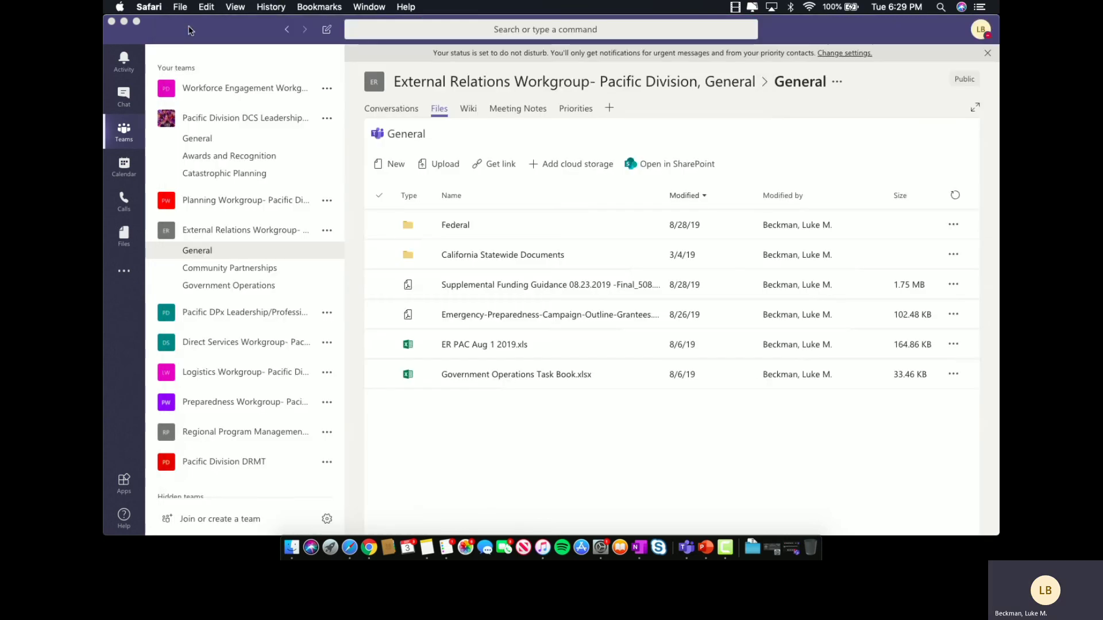
- View the OneNote tab setup for the External Relations Workgroup's General channel, closing it without adding a tab
{"action": "left_click", "coordinate": [610, 108]}
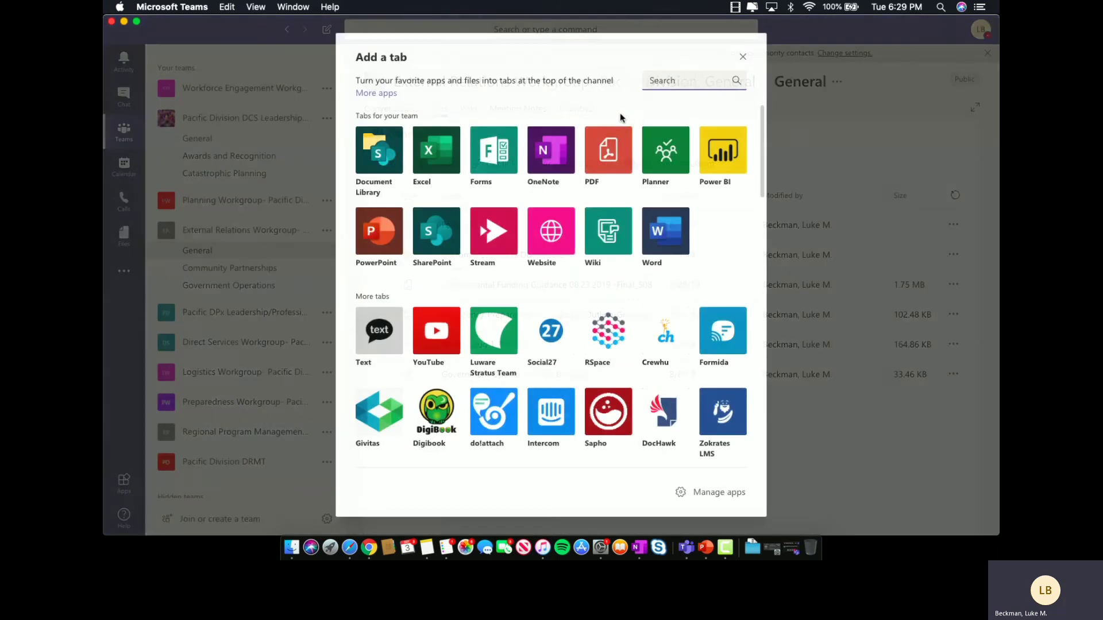
{"action": "left_click", "coordinate": [555, 169]}
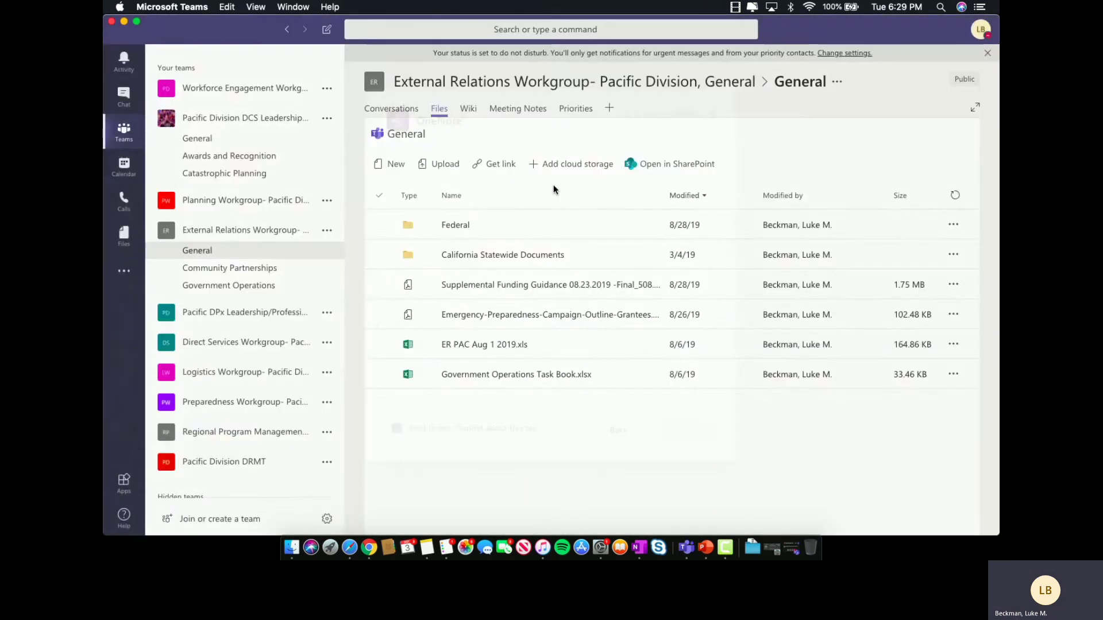
{"action": "left_click", "coordinate": [716, 113]}
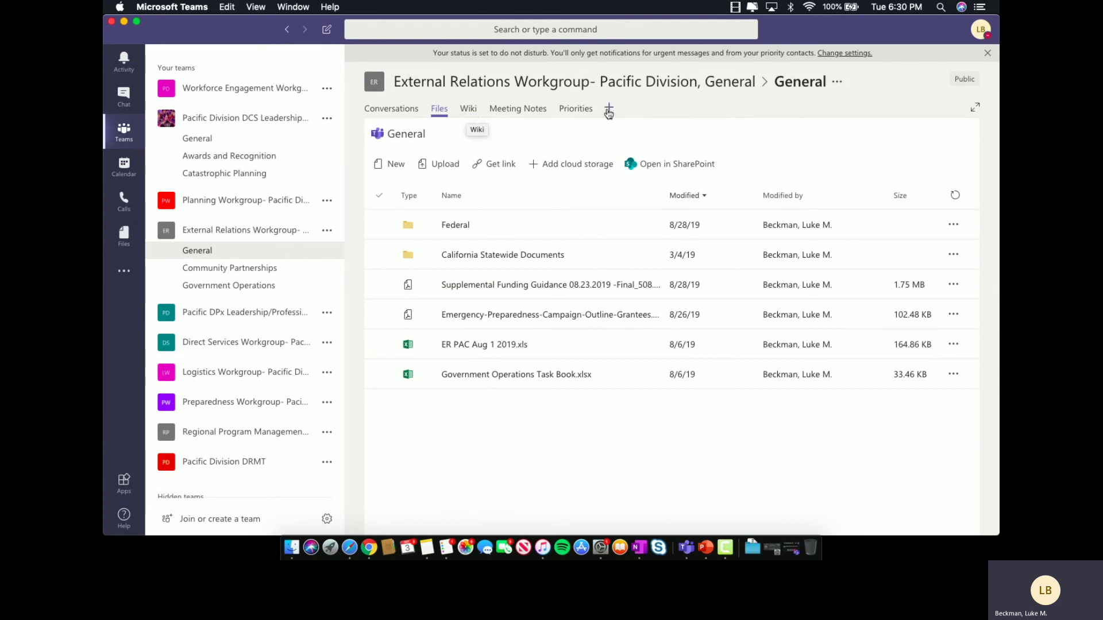
- Open the channel's Priorities plan and view the Planner tab setup with the team's existing plan selected, closing it without adding a tab
{"action": "left_click", "coordinate": [576, 109]}
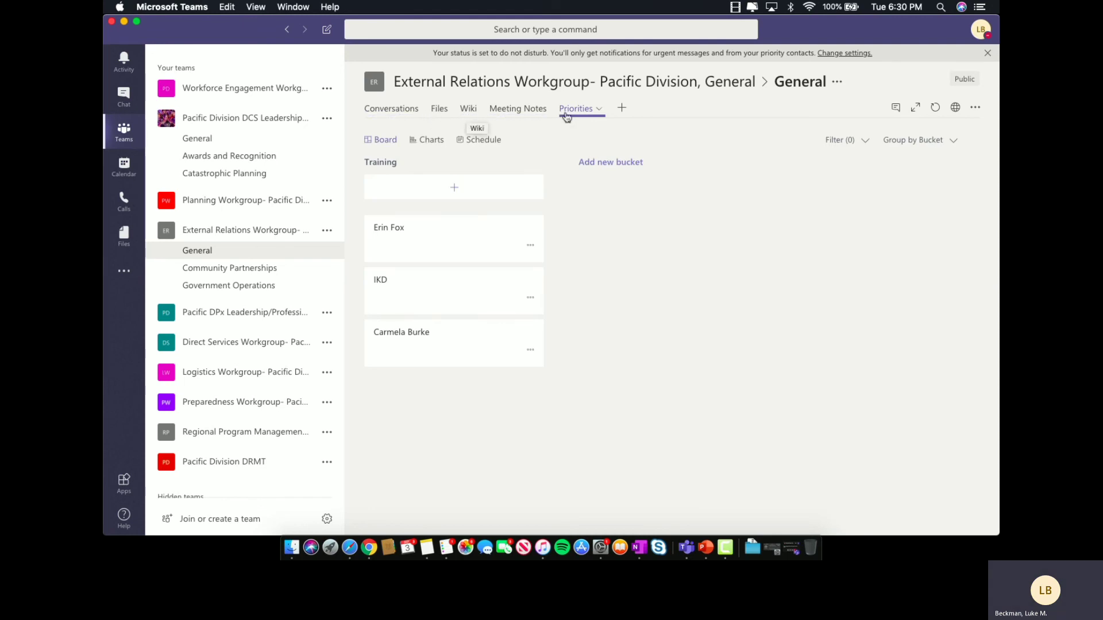
{"action": "left_click", "coordinate": [622, 109]}
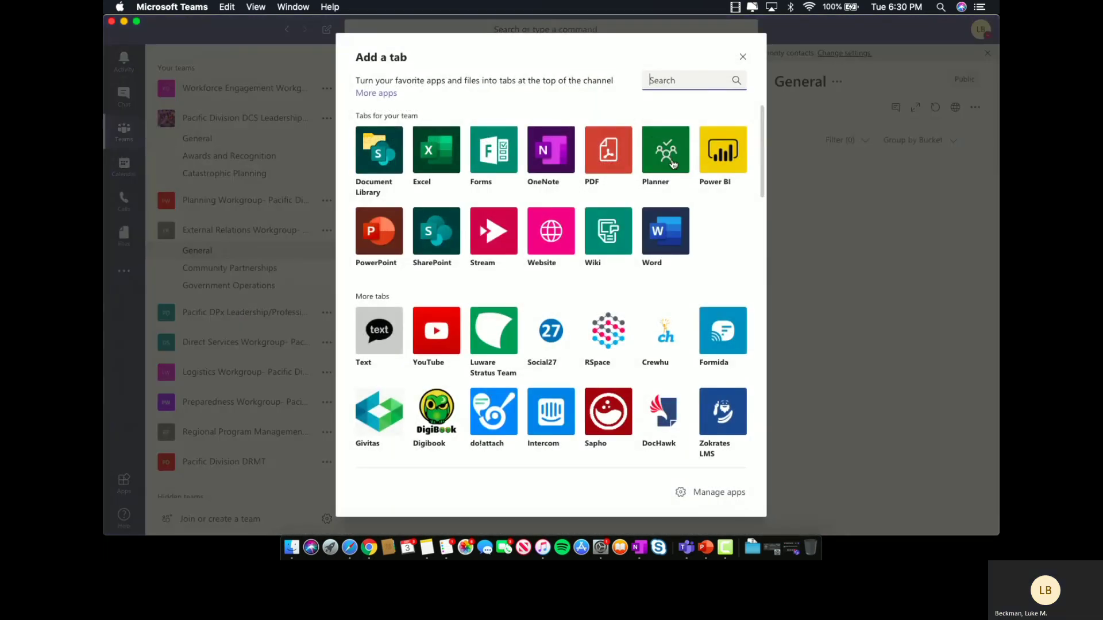
{"action": "left_click", "coordinate": [670, 154]}
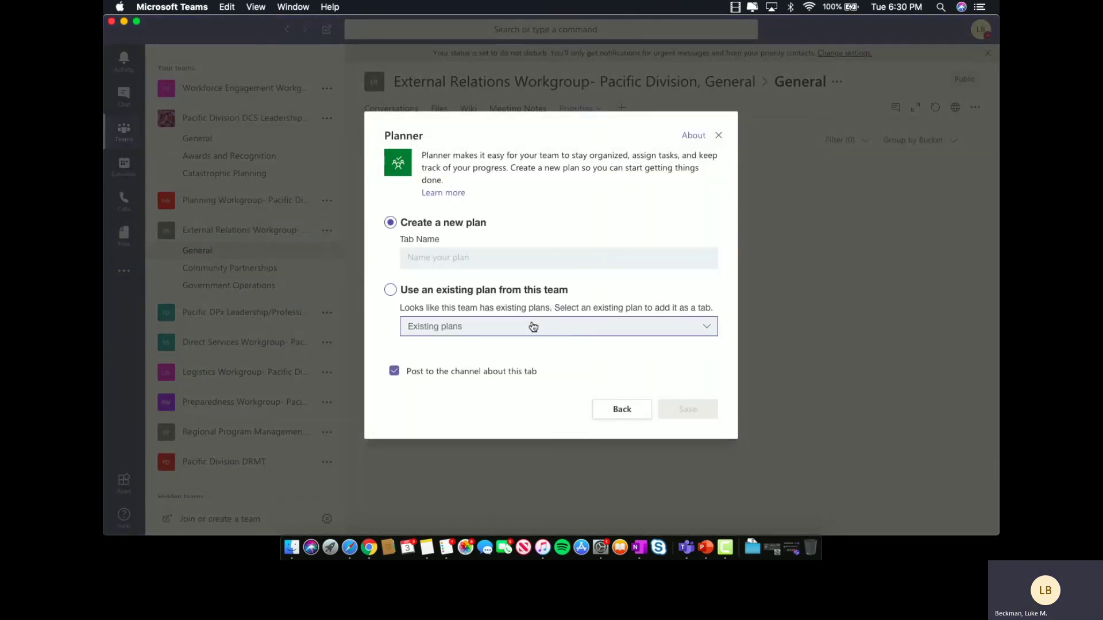
{"action": "left_click", "coordinate": [565, 328]}
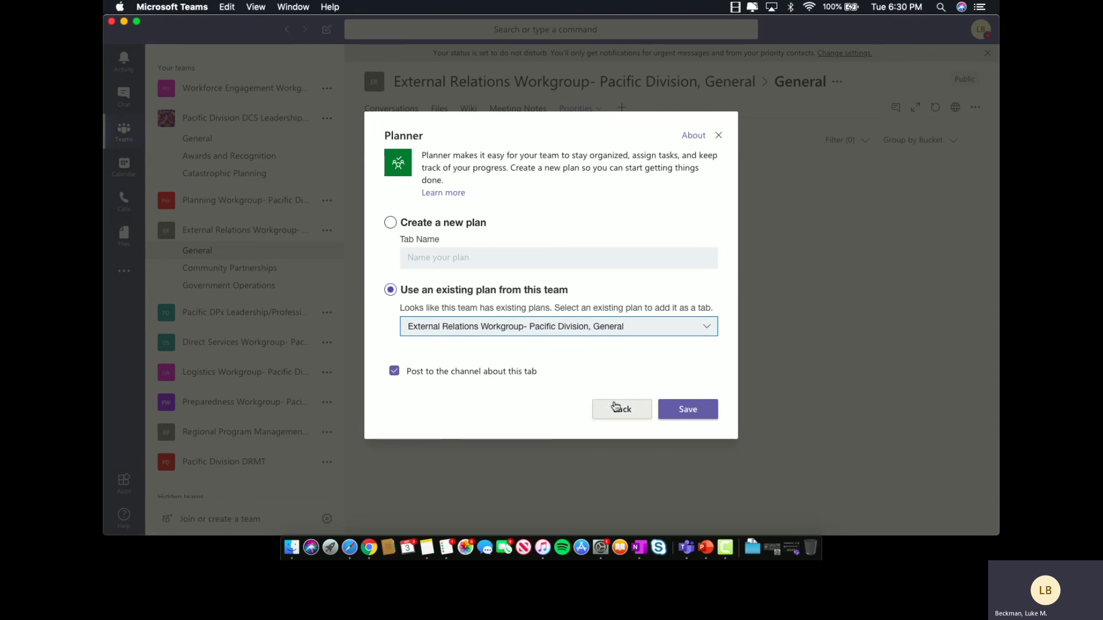
{"action": "left_click", "coordinate": [719, 136]}
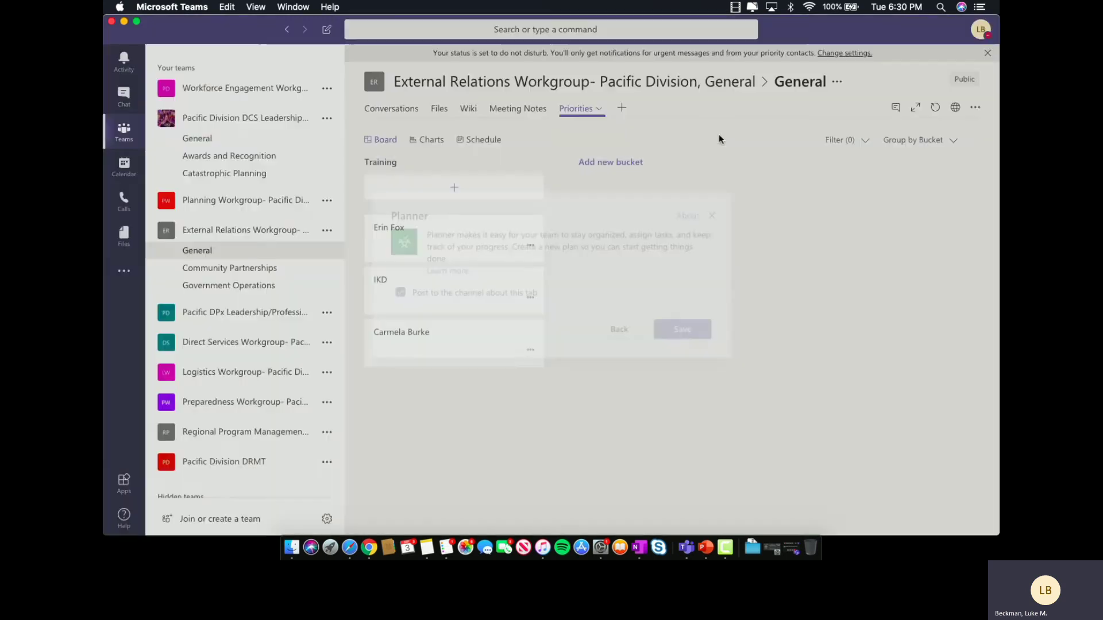
- Add three new buckets to the Priorities board, each named with a different team member's first name
{"action": "left_click", "coordinate": [589, 163]}
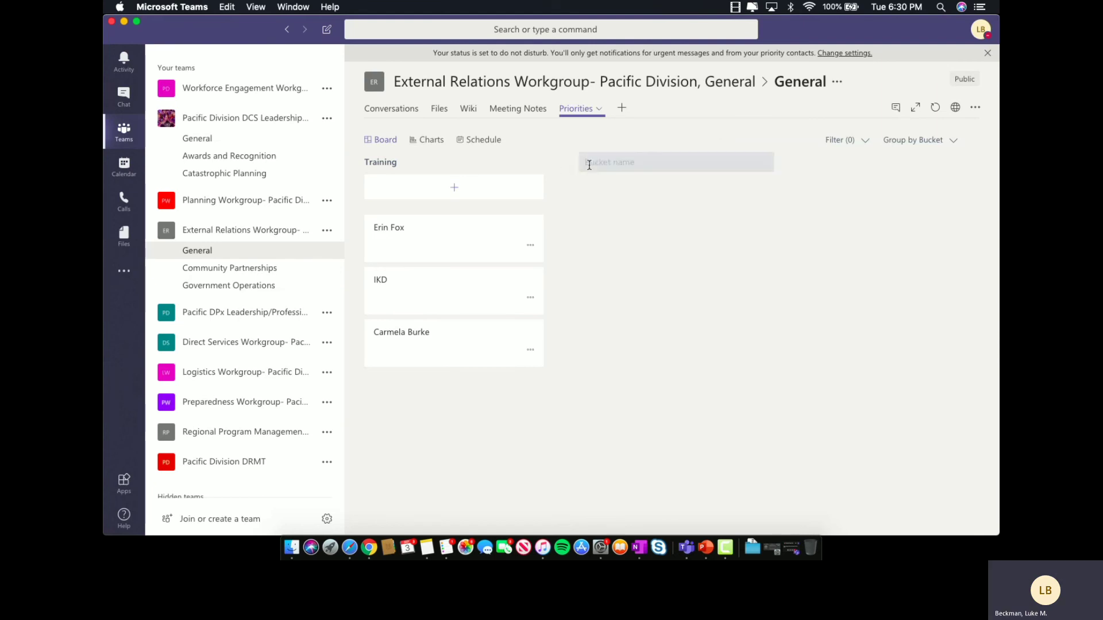
{"action": "type", "text": "Luke"}
{"action": "key", "text": "Return"}
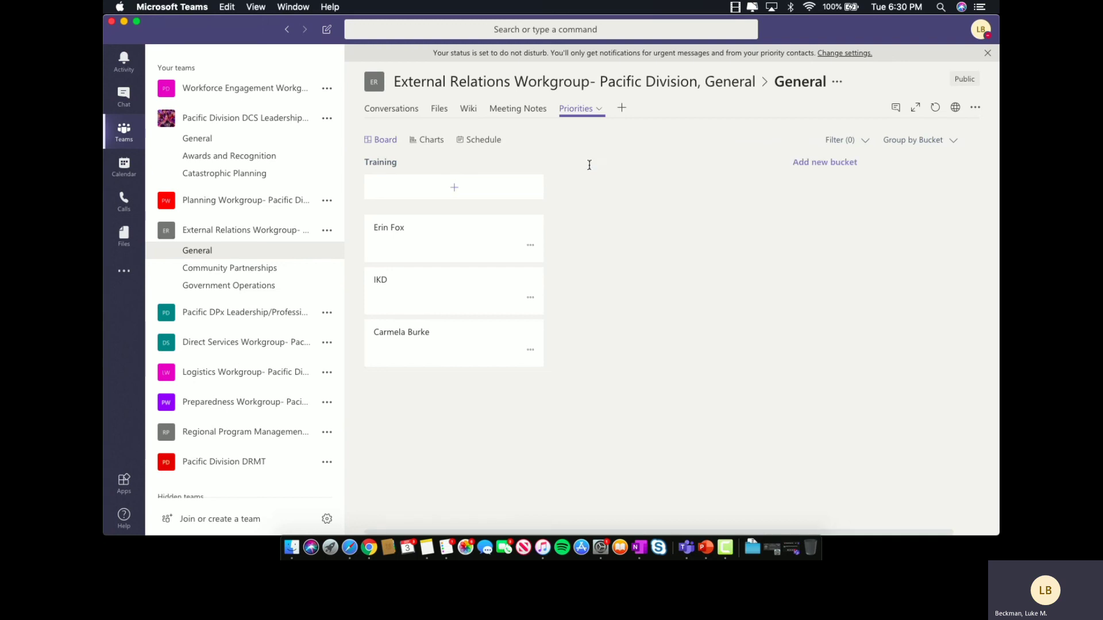
{"action": "left_click", "coordinate": [844, 165]}
{"action": "type", "text": "Suzy"}
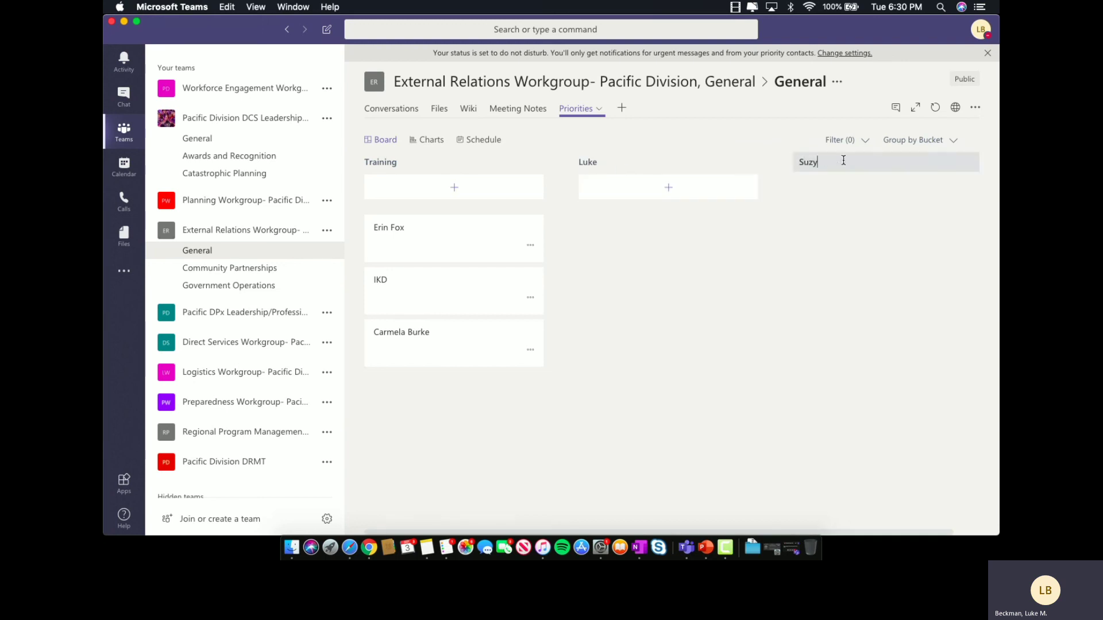
{"action": "key", "text": "Return"}
{"action": "scroll", "coordinate": [816, 274], "scroll_direction": "right", "scroll_amount": 4}
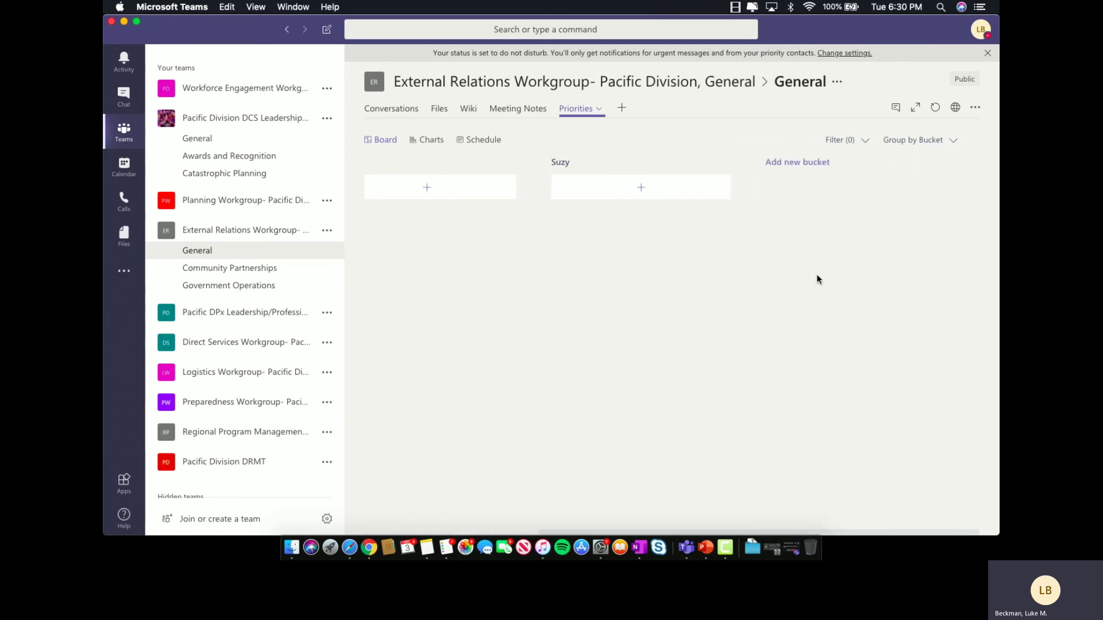
{"action": "left_click", "coordinate": [789, 170]}
{"action": "type", "text": "Jim"}
{"action": "key", "text": "Return"}
{"action": "scroll", "coordinate": [653, 289], "scroll_direction": "left", "scroll_amount": 1}
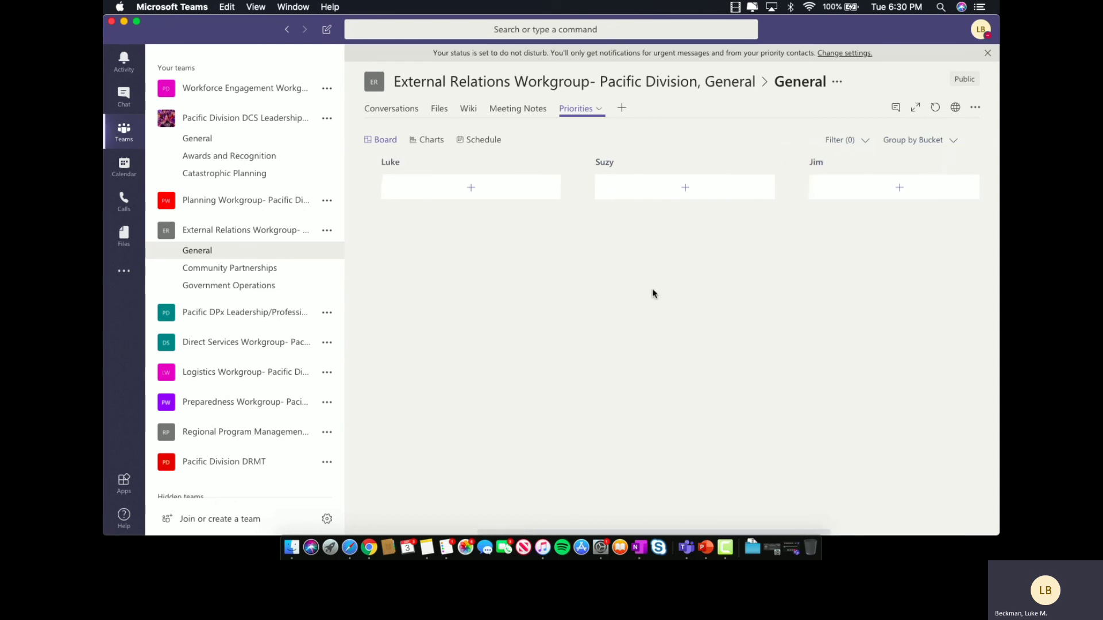
- Add a task named "Record Teams Training" to the first new bucket, due 09/04 and assigned to the signed-in account holder
{"action": "left_click", "coordinate": [494, 190]}
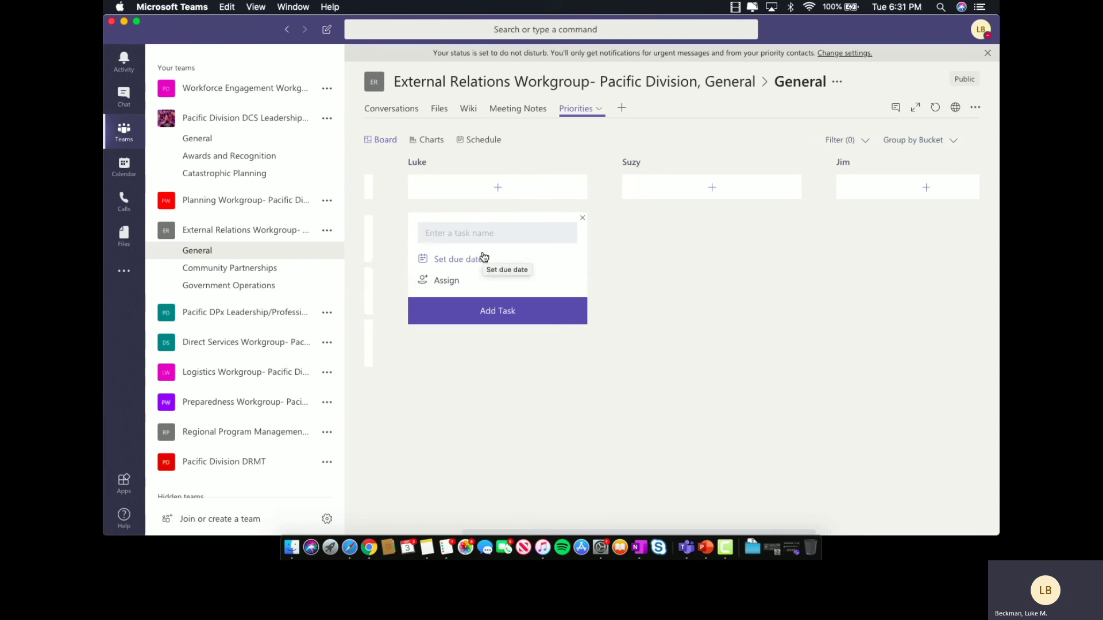
{"action": "type", "text": "Record Teams Training"}
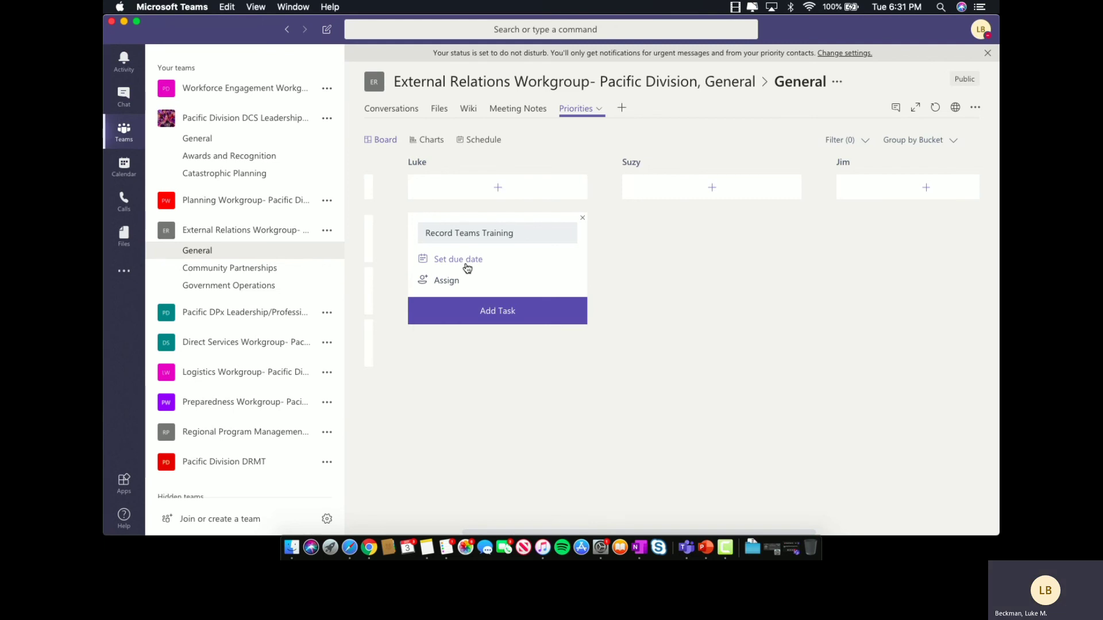
{"action": "left_click", "coordinate": [467, 260]}
{"action": "left_click", "coordinate": [485, 324]}
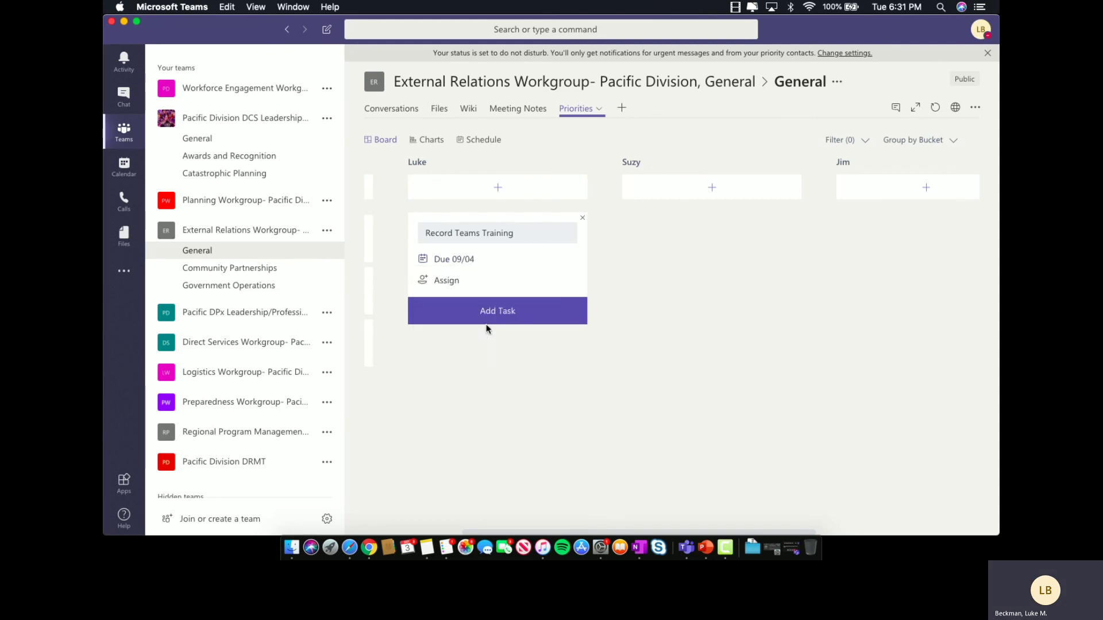
{"action": "left_click", "coordinate": [459, 282]}
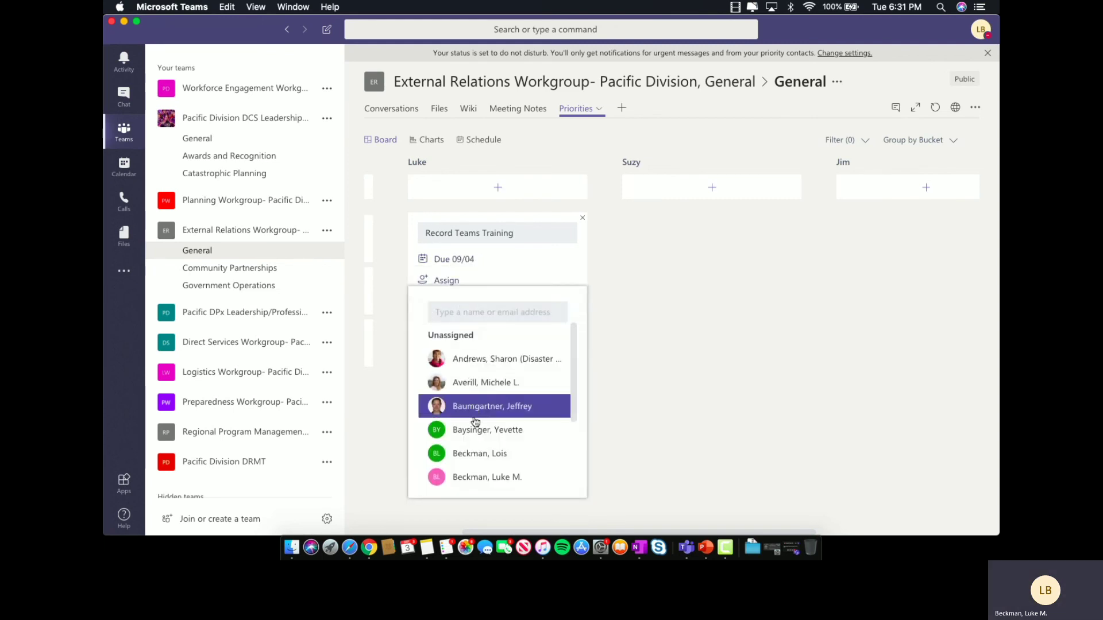
{"action": "left_click", "coordinate": [480, 476]}
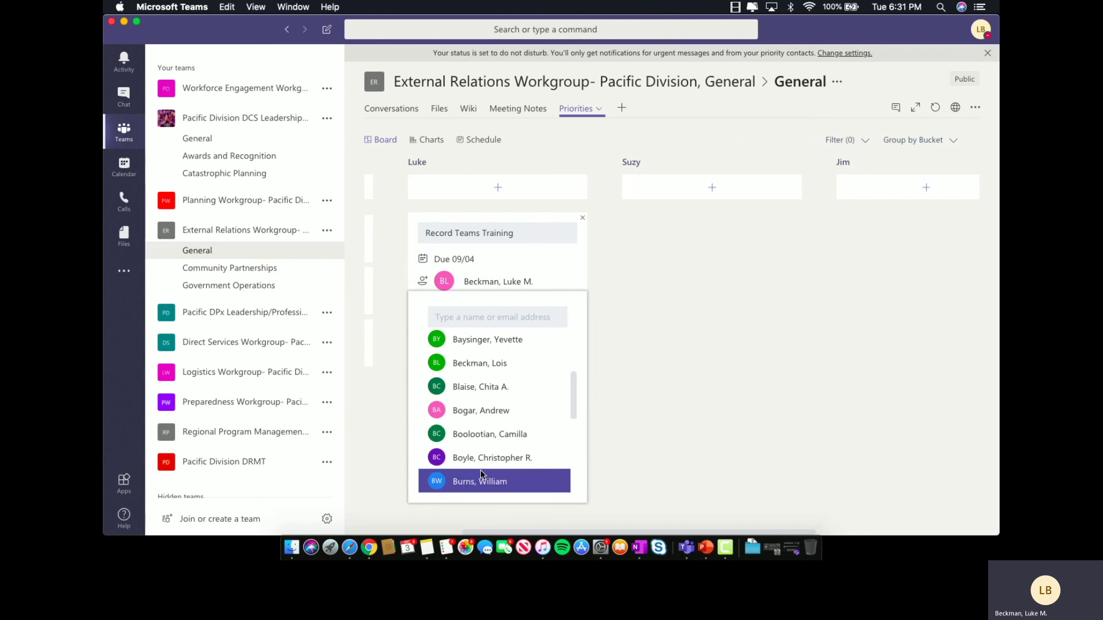
{"action": "left_click", "coordinate": [571, 267]}
{"action": "left_click", "coordinate": [504, 320]}
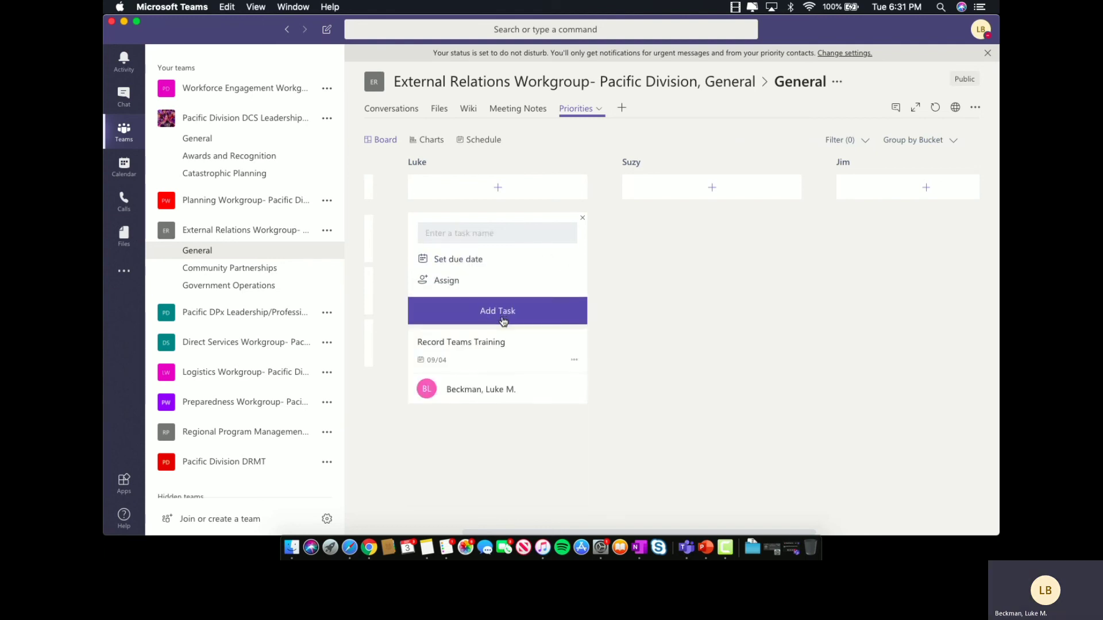
- View the Record Teams Training task's label choices, and open its details to view the progress options
{"action": "left_click", "coordinate": [574, 360]}
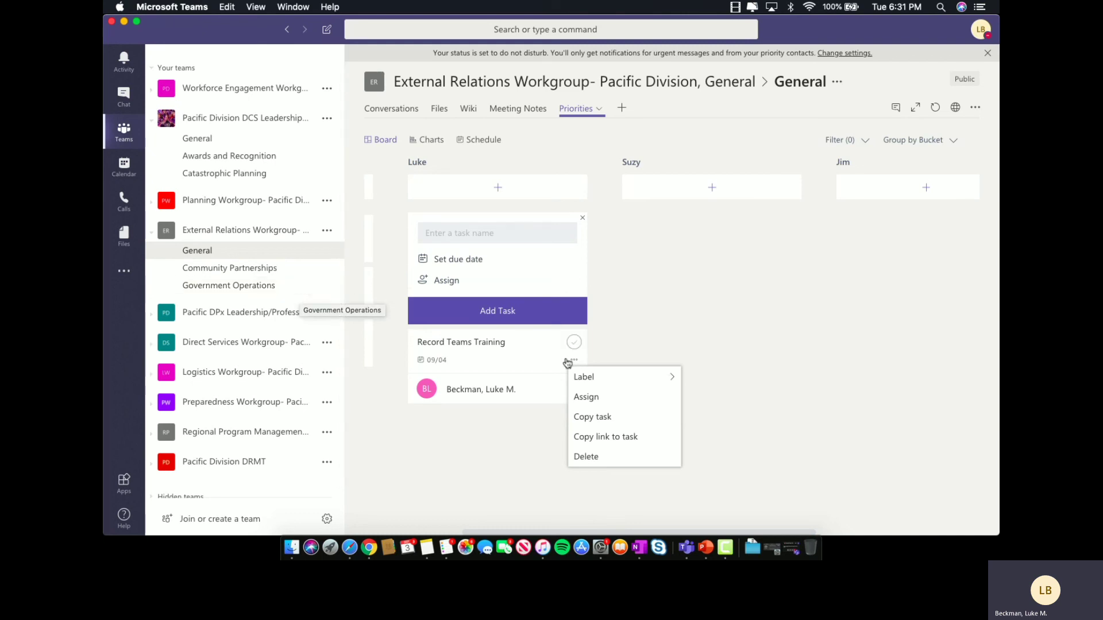
{"action": "mouse_move", "coordinate": [605, 385]}
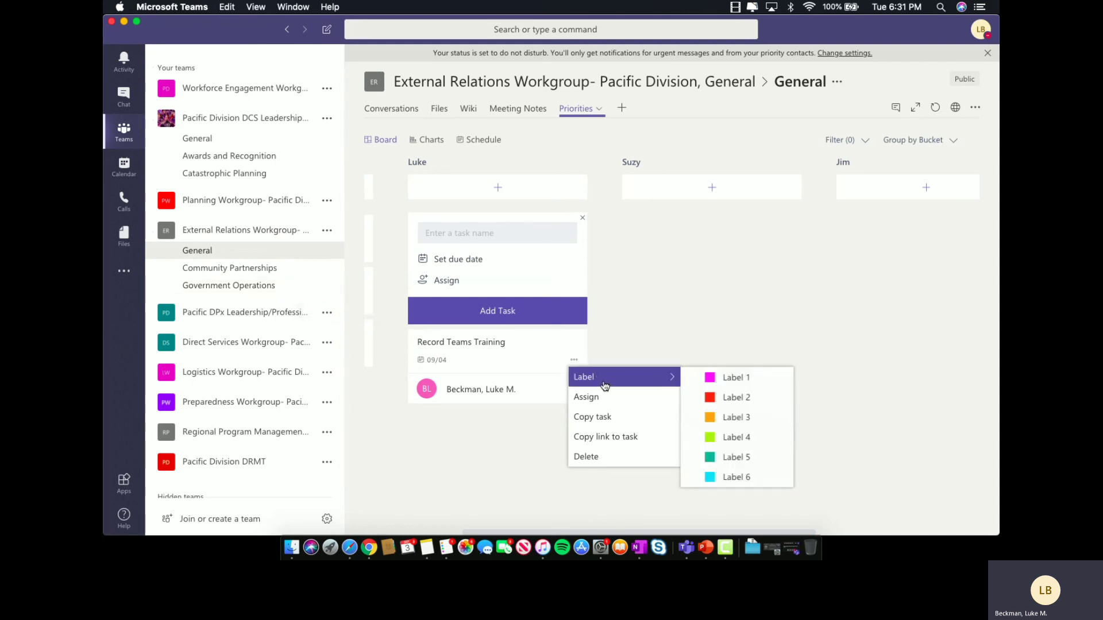
{"action": "left_click", "coordinate": [530, 357]}
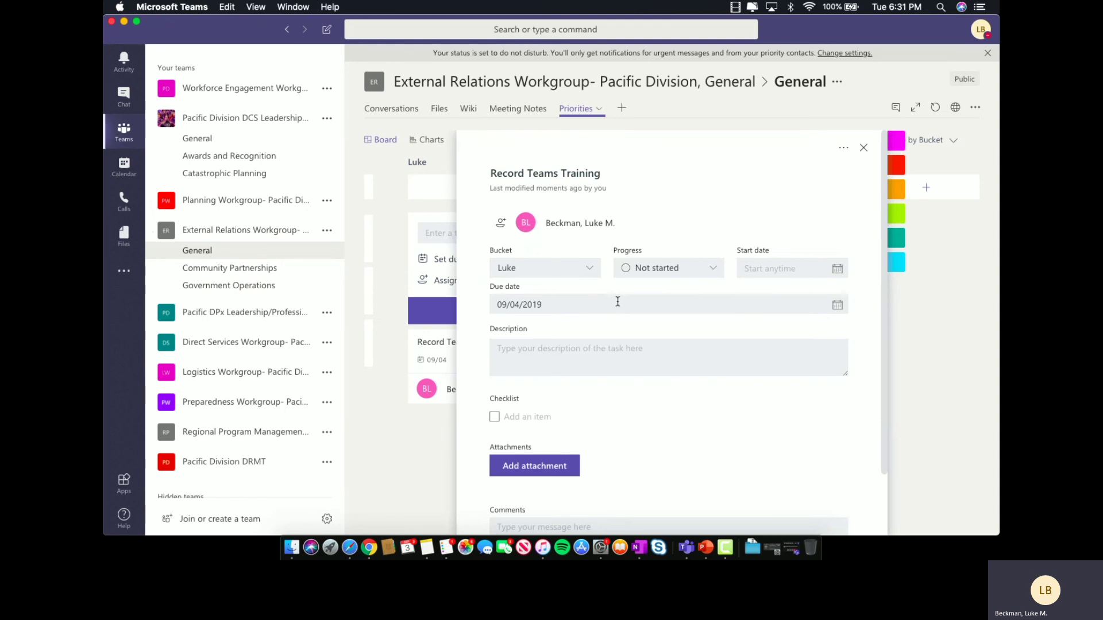
{"action": "left_click", "coordinate": [713, 269]}
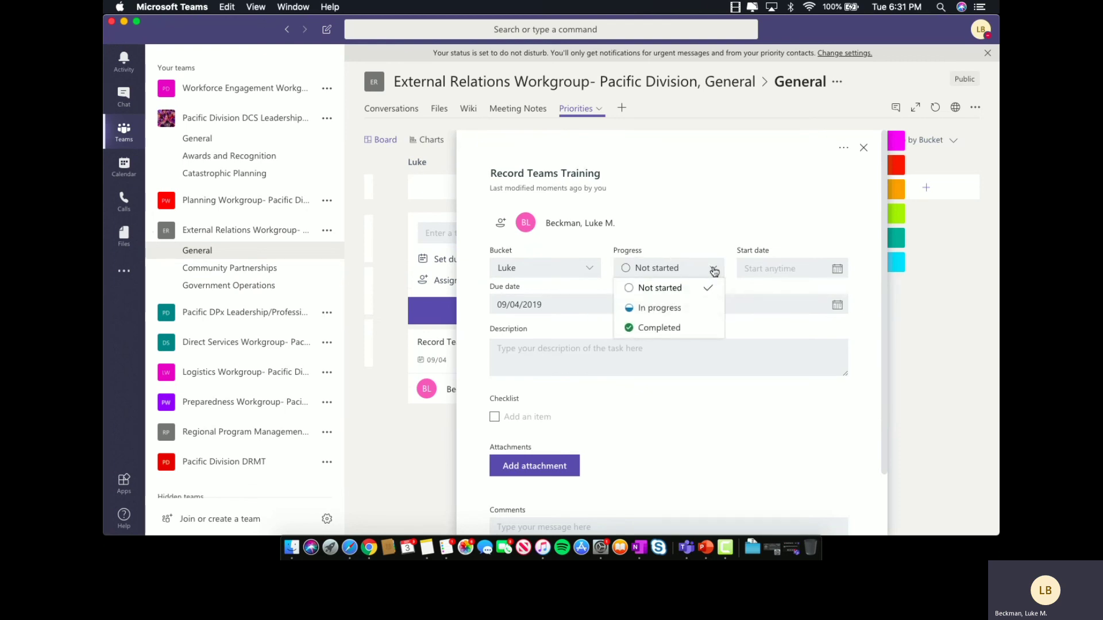
{"action": "key", "text": "Escape"}
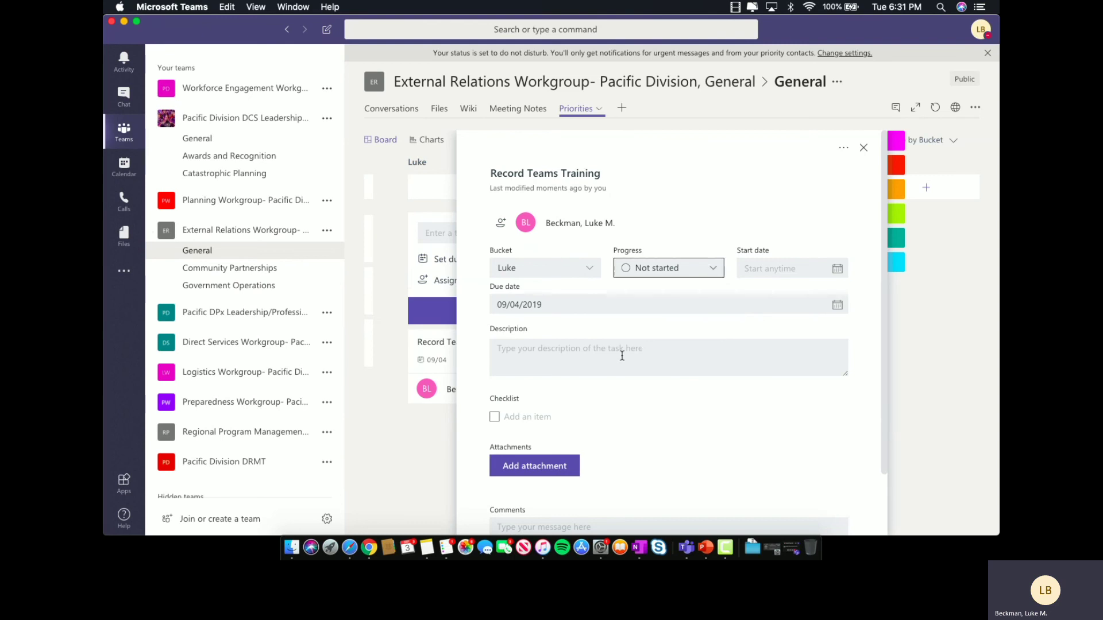
- Add the checklist items "Build training template", "Setup headset", "Setup mic" and "Publish video" to the Record Teams Training task
{"action": "left_click", "coordinate": [526, 417]}
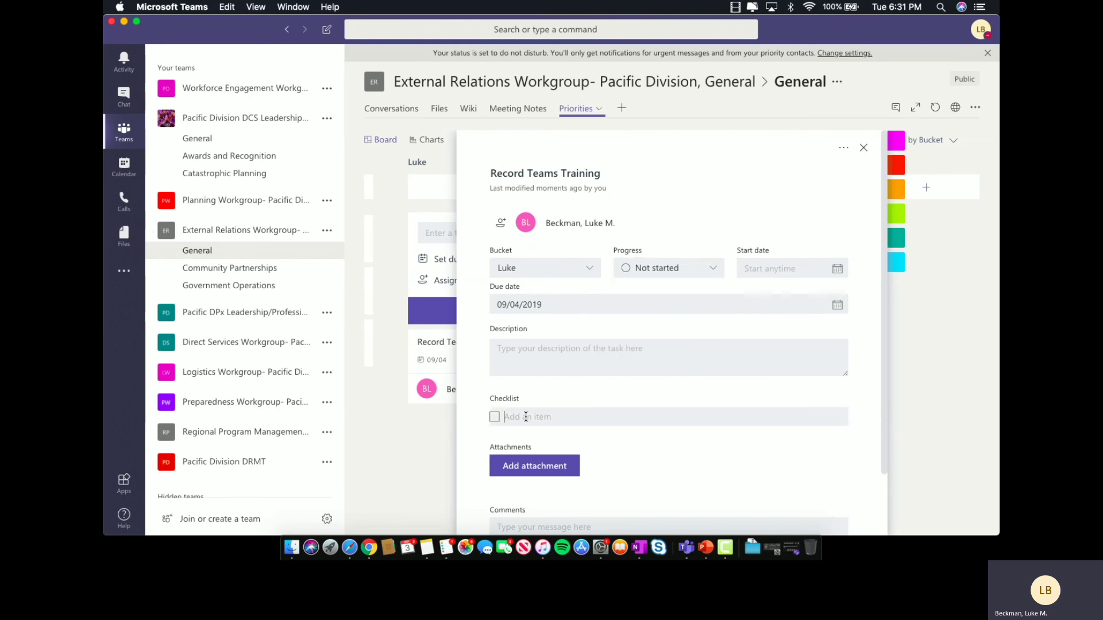
{"action": "type", "text": "S"}
{"action": "key", "text": "BackSpace"}
{"action": "type", "text": "Build training template"}
{"action": "key", "text": "Return"}
{"action": "type", "text": "Setup headset"}
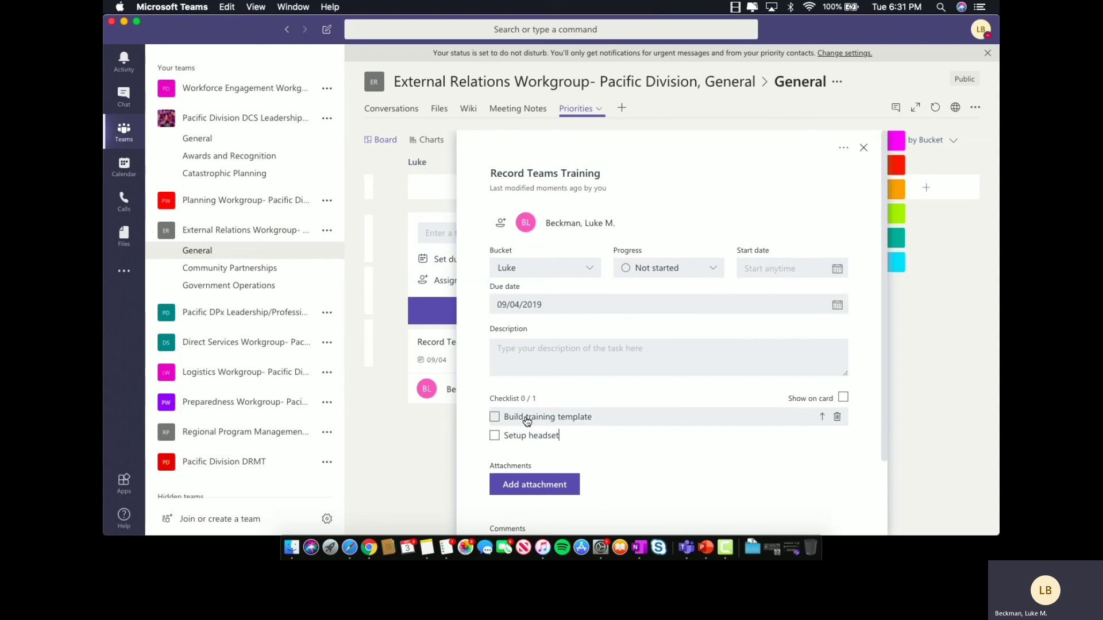
{"action": "key", "text": "Return"}
{"action": "type", "text": "Setup mi"}
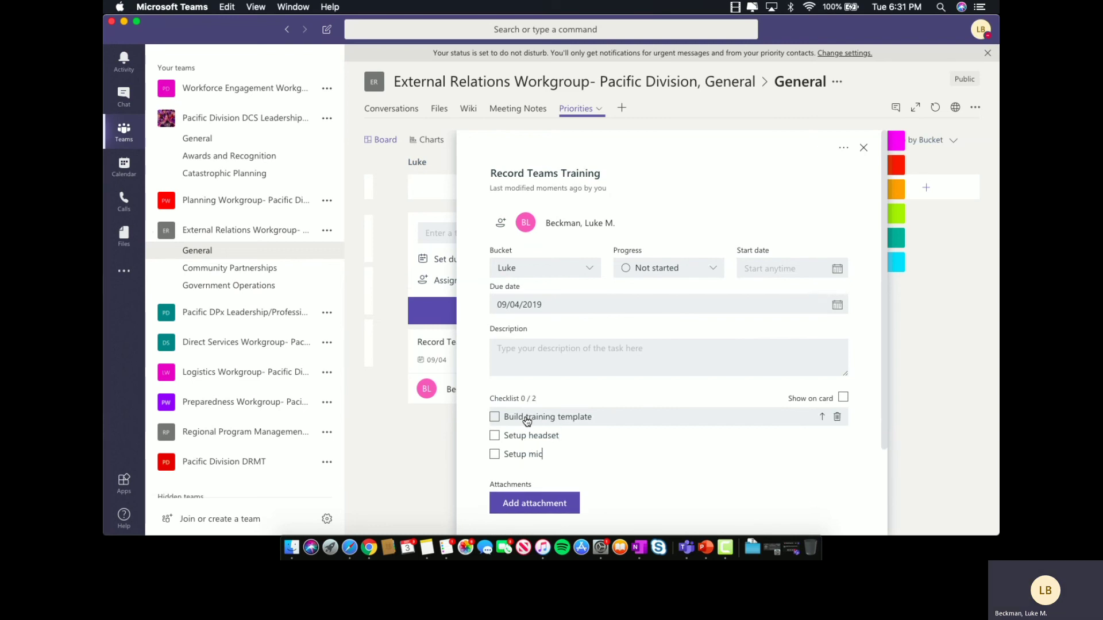
{"action": "type", "text": "c"}
{"action": "key", "text": "Return"}
{"action": "type", "text": "Publish video"}
- Mark all four checklist items of the Record Teams Training task as done
{"action": "left_click", "coordinate": [494, 417]}
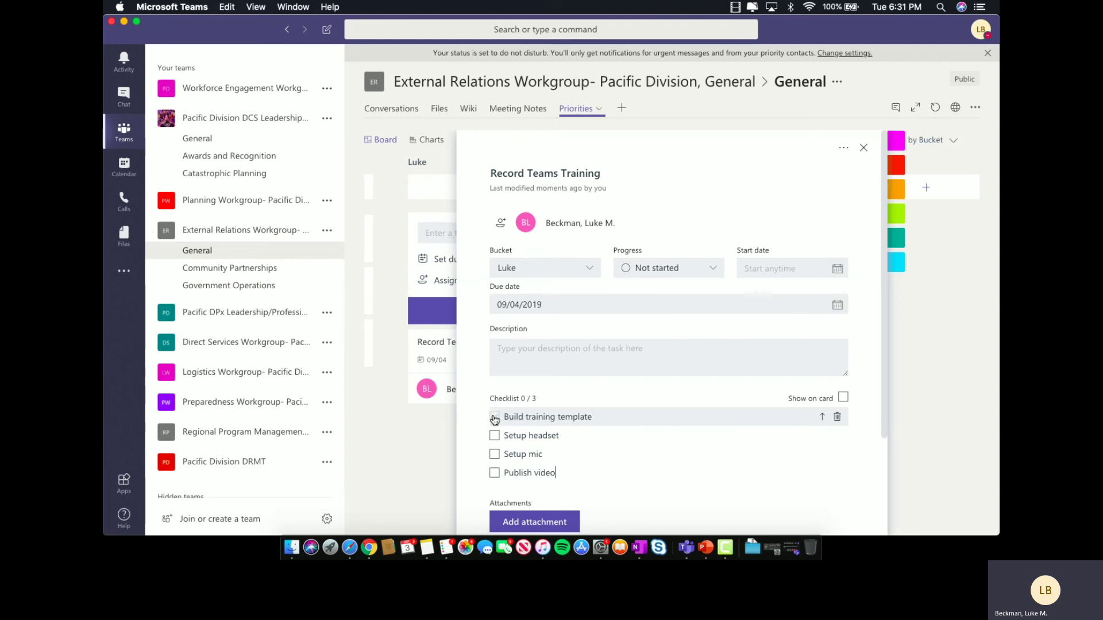
{"action": "left_click", "coordinate": [494, 436]}
{"action": "left_click", "coordinate": [494, 454]}
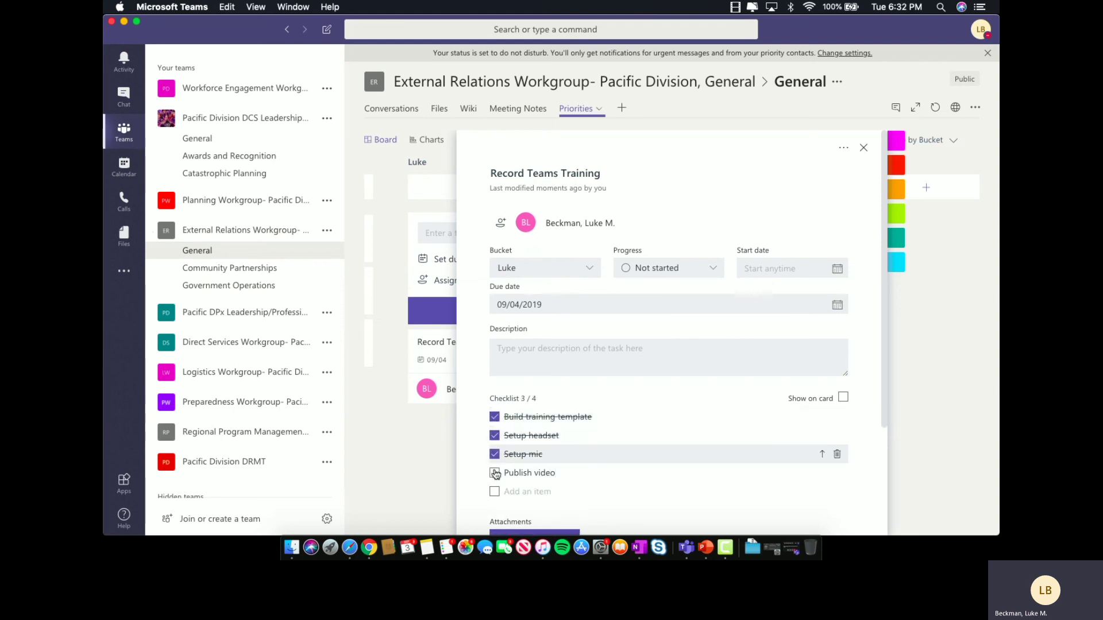
{"action": "left_click", "coordinate": [494, 473]}
- Apply the pink label to the Record Teams Training task, name that label "Technology", and close the task details
{"action": "scroll", "coordinate": [570, 447], "scroll_direction": "down", "scroll_amount": 3}
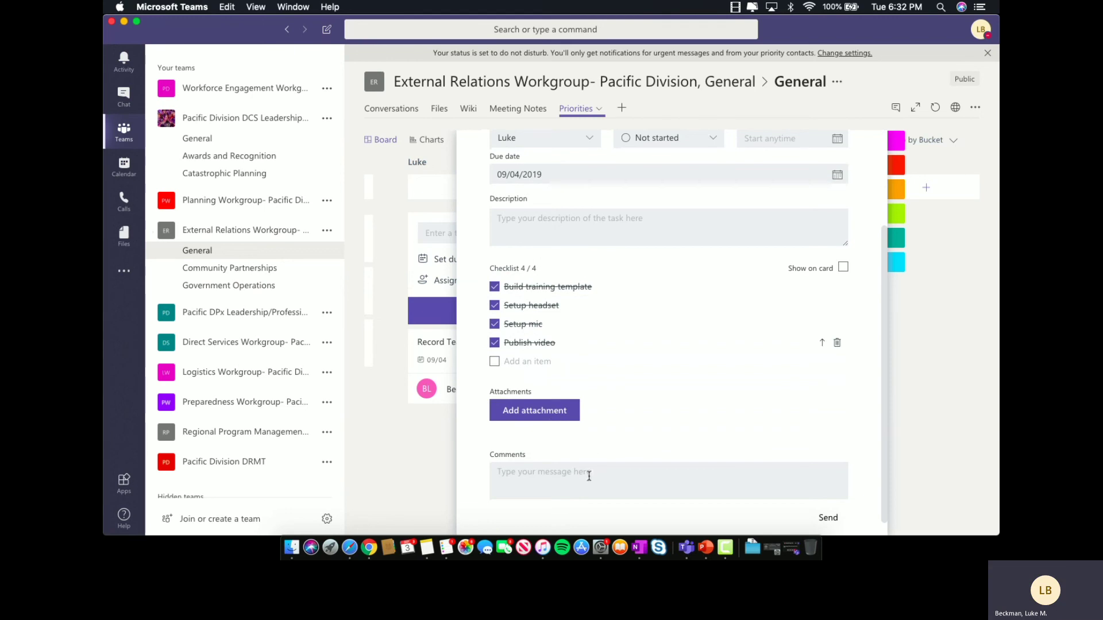
{"action": "scroll", "coordinate": [588, 477], "scroll_direction": "up", "scroll_amount": 3}
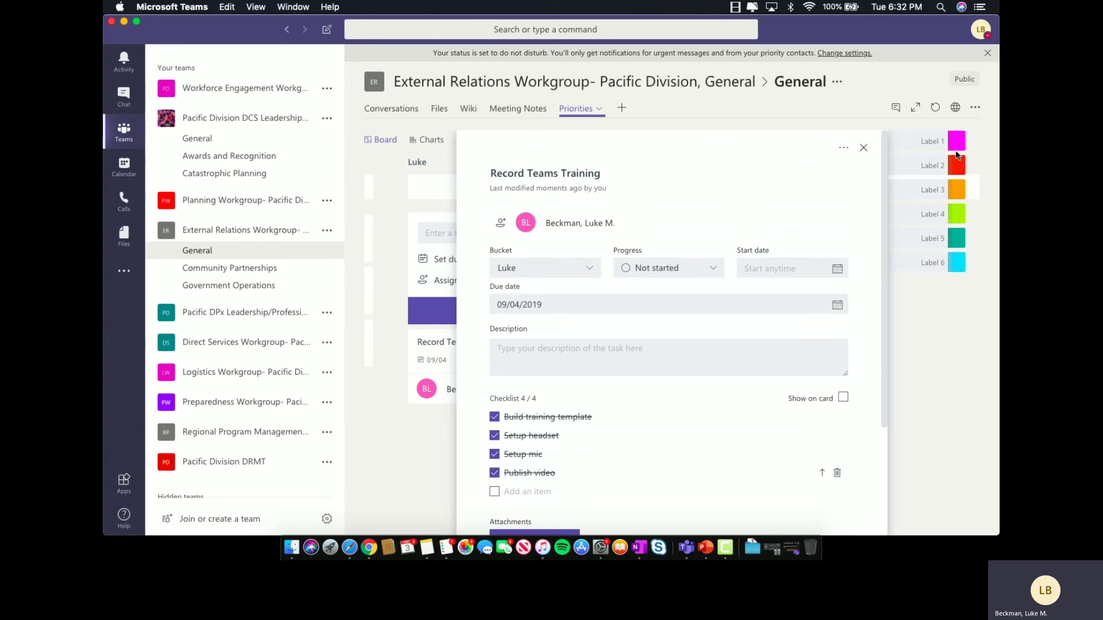
{"action": "left_click", "coordinate": [958, 143]}
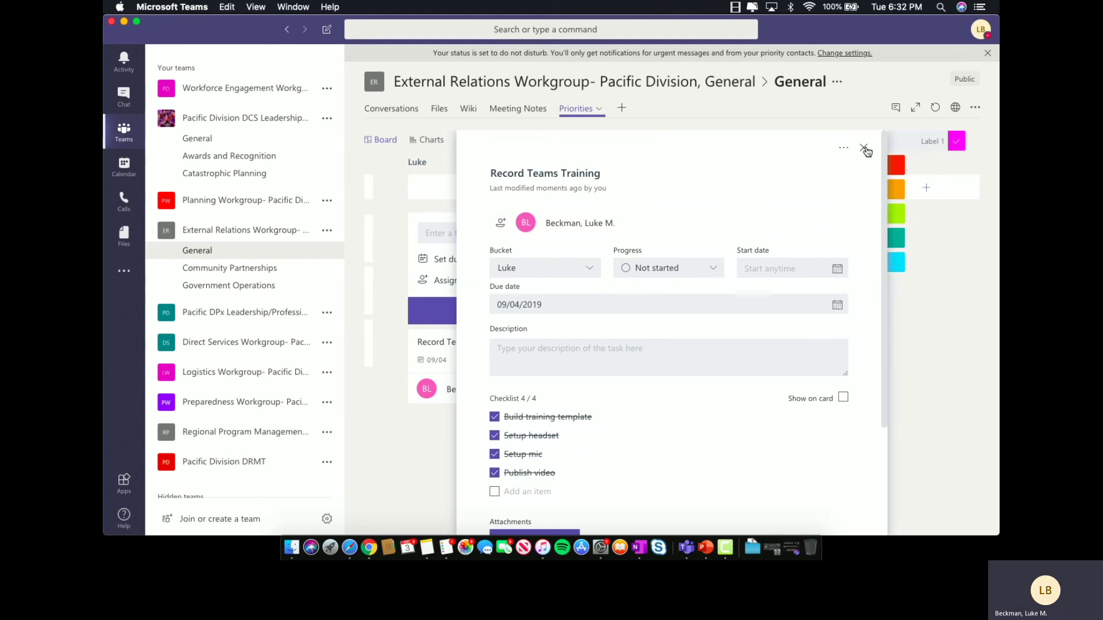
{"action": "left_click", "coordinate": [932, 140]}
{"action": "type", "text": "Technology"}
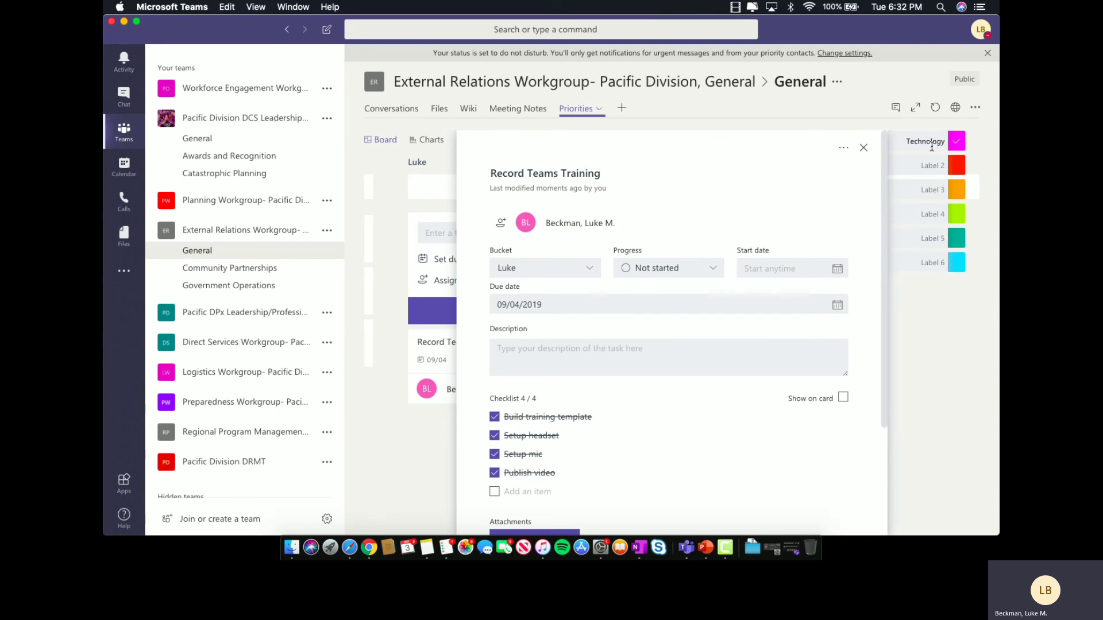
{"action": "left_click", "coordinate": [863, 148]}
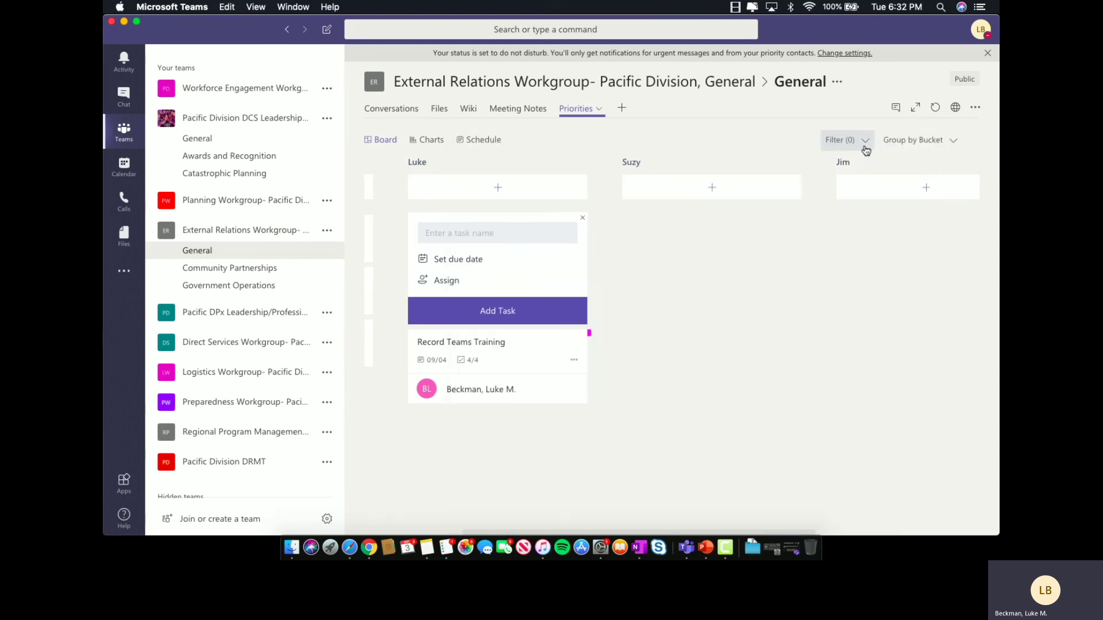
- Show the Priorities board grouped by Assigned to, Progress, Due date and finally Labels
{"action": "left_click", "coordinate": [942, 145]}
{"action": "left_click", "coordinate": [900, 185]}
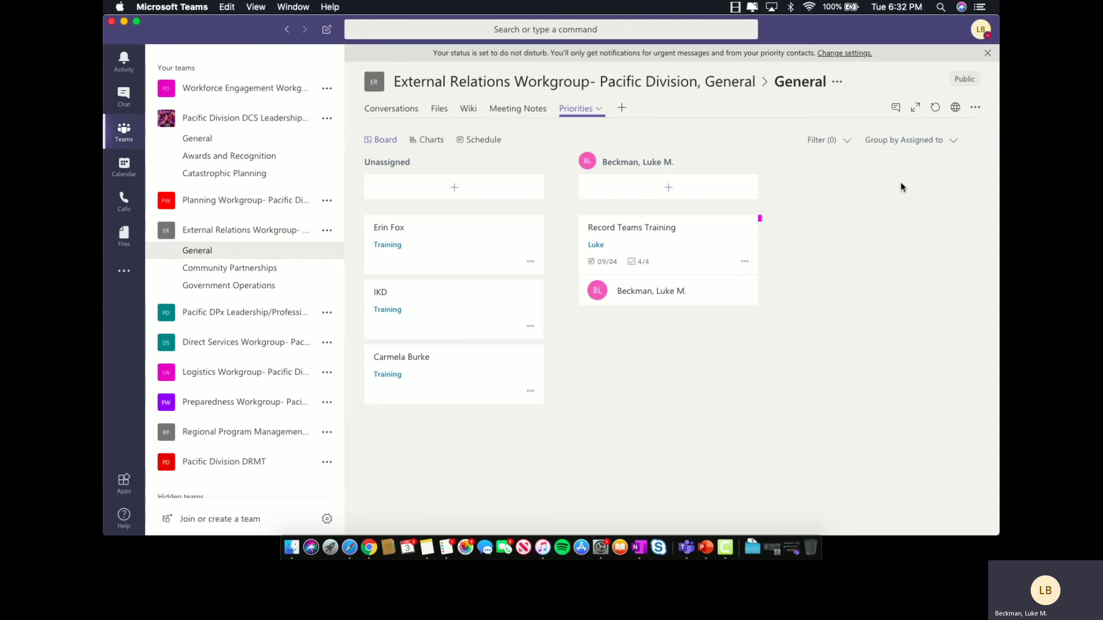
{"action": "left_click", "coordinate": [936, 140]}
{"action": "left_click", "coordinate": [898, 202]}
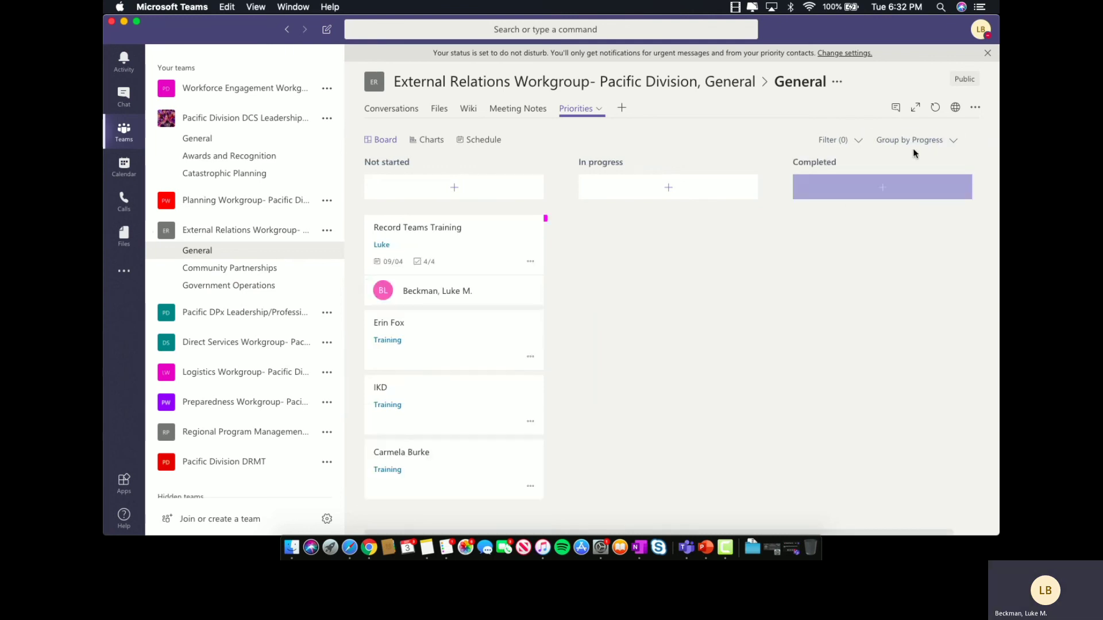
{"action": "left_click", "coordinate": [922, 141]}
{"action": "left_click", "coordinate": [895, 219]}
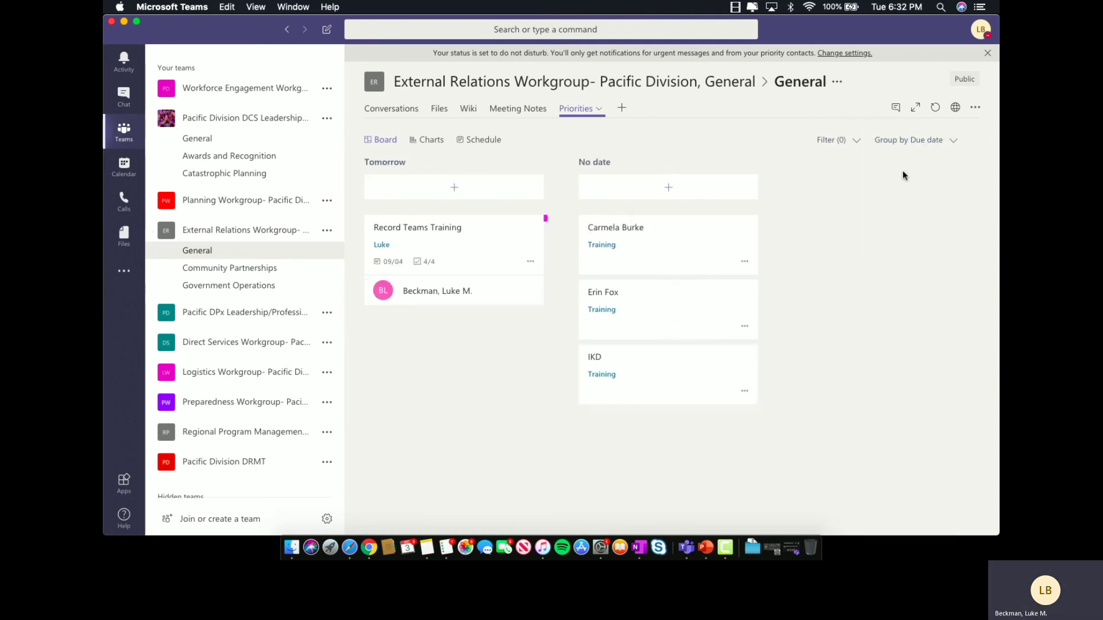
{"action": "left_click", "coordinate": [919, 140]}
{"action": "left_click", "coordinate": [900, 238]}
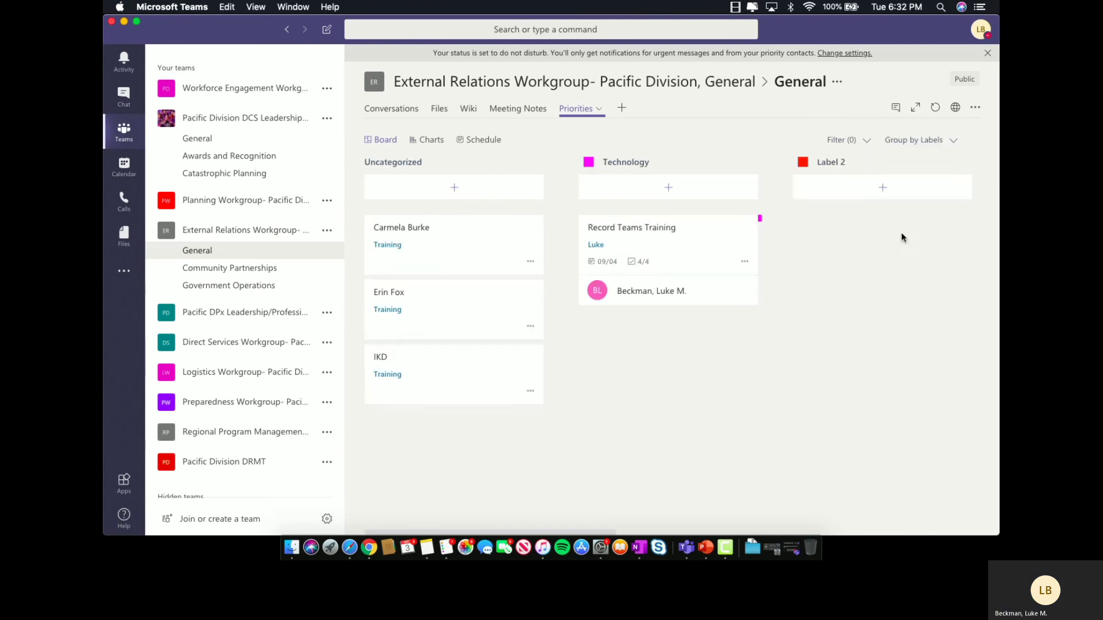
- Group the Priorities board by Bucket, and show the plan's Charts and Schedule views
{"action": "left_click", "coordinate": [926, 140]}
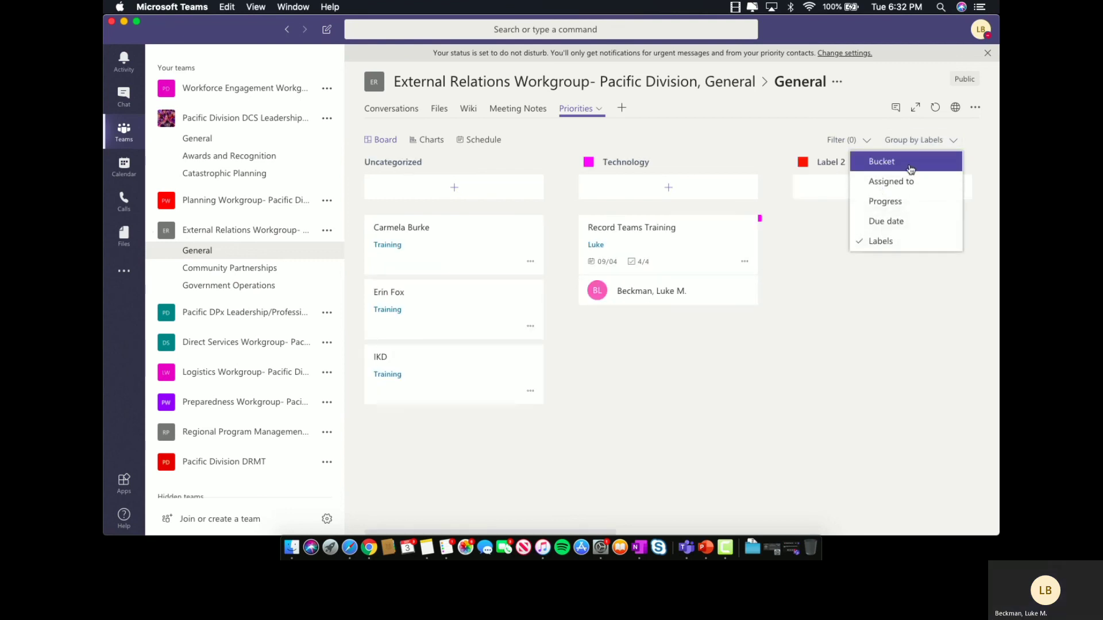
{"action": "left_click", "coordinate": [910, 168]}
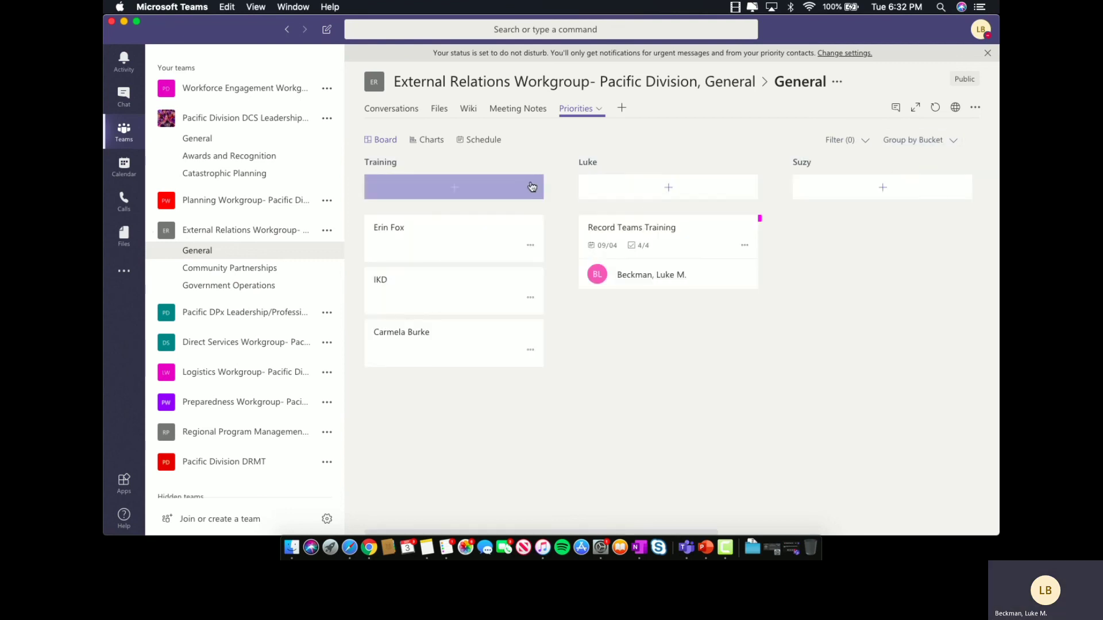
{"action": "left_click", "coordinate": [428, 141]}
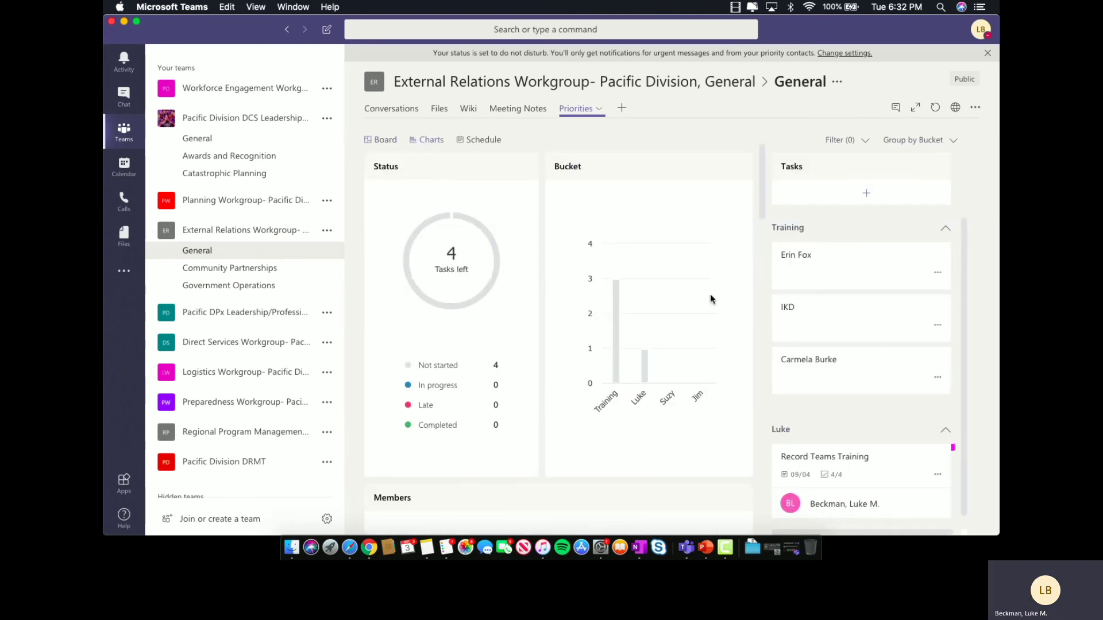
{"action": "left_click", "coordinate": [483, 140]}
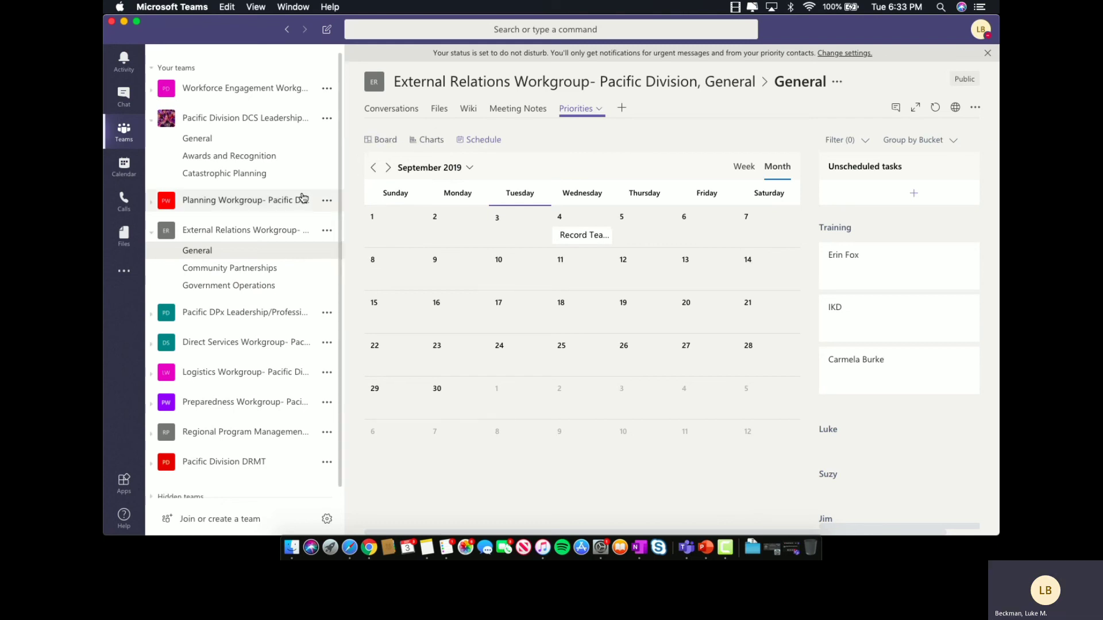
{"action": "scroll", "coordinate": [303, 198], "scroll_direction": "down", "scroll_amount": 1}
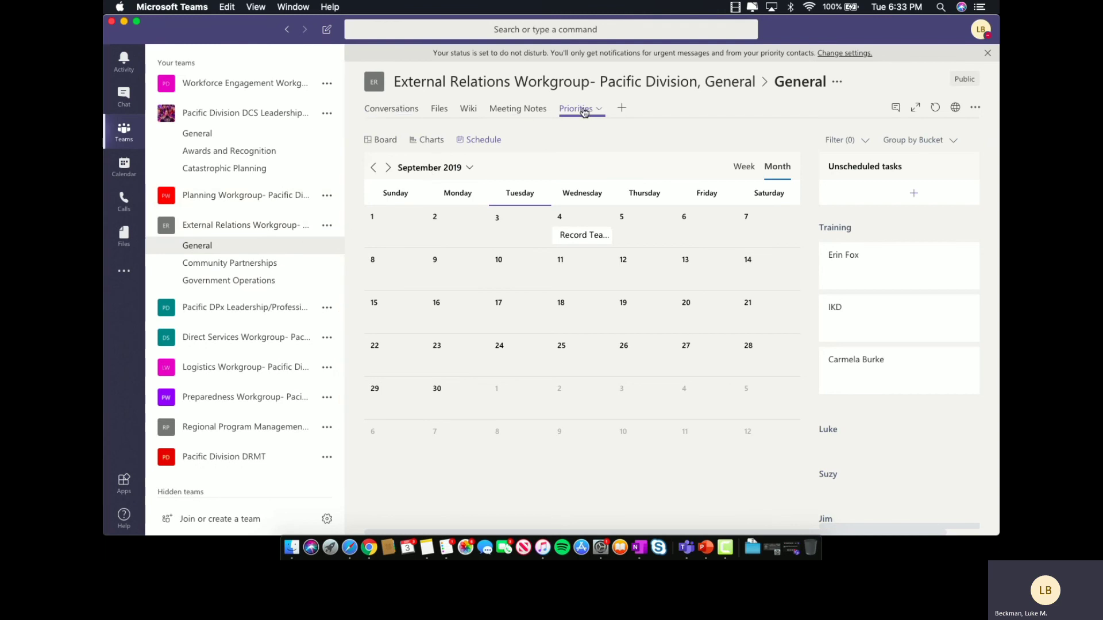
- Review the All new posts options in the External Relations General channel's notification settings, keep Off selected, and close them without saving
{"action": "left_click", "coordinate": [327, 226]}
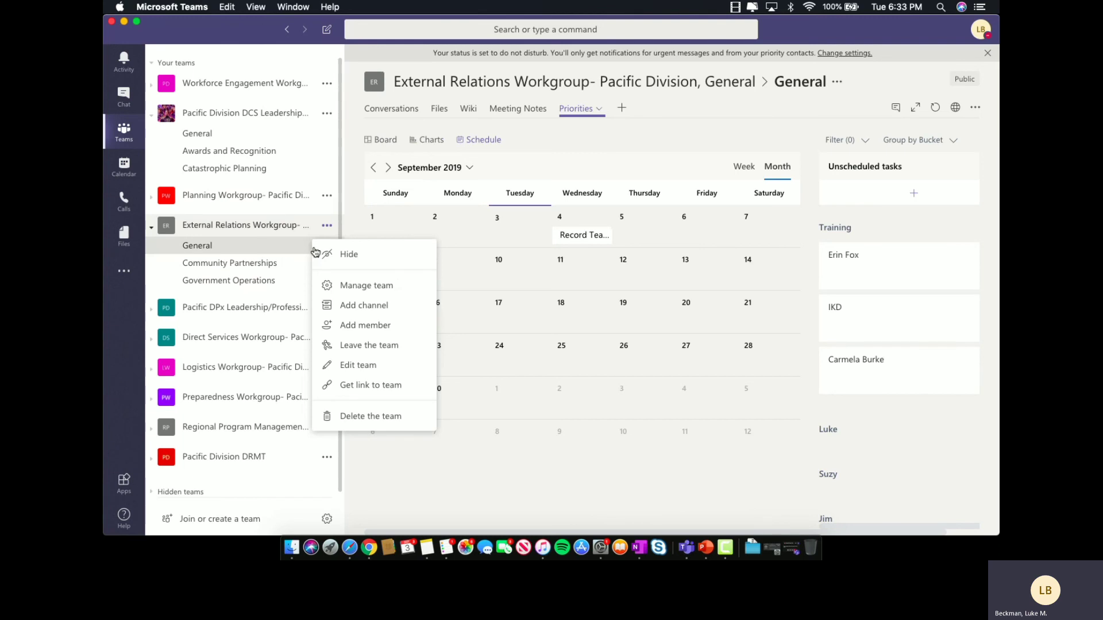
{"action": "left_click", "coordinate": [299, 251]}
{"action": "left_click", "coordinate": [327, 247]}
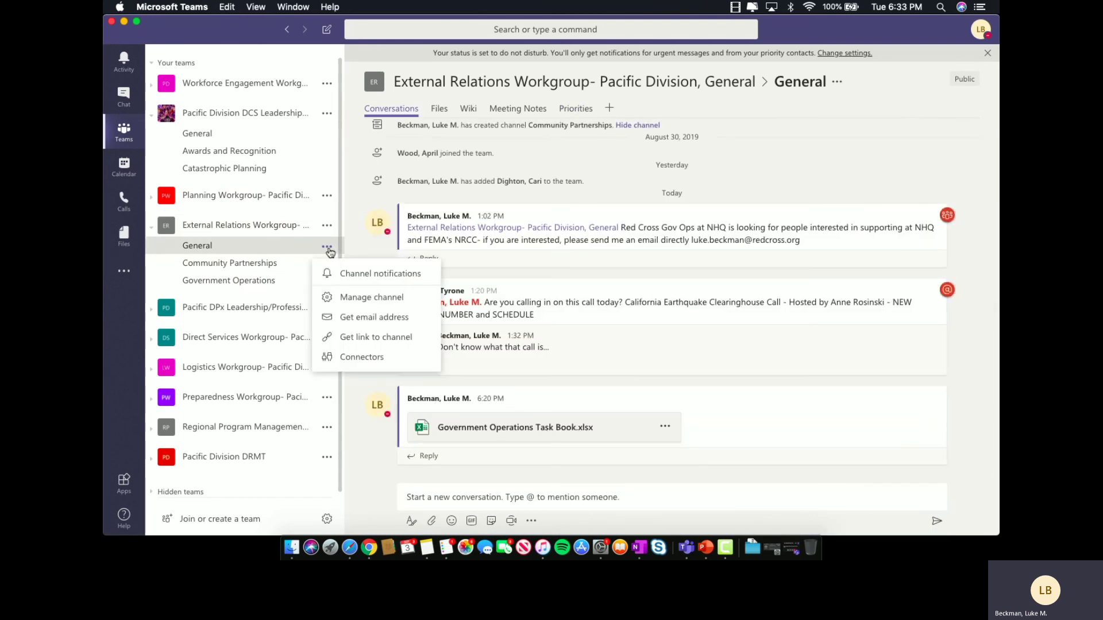
{"action": "left_click", "coordinate": [364, 275]}
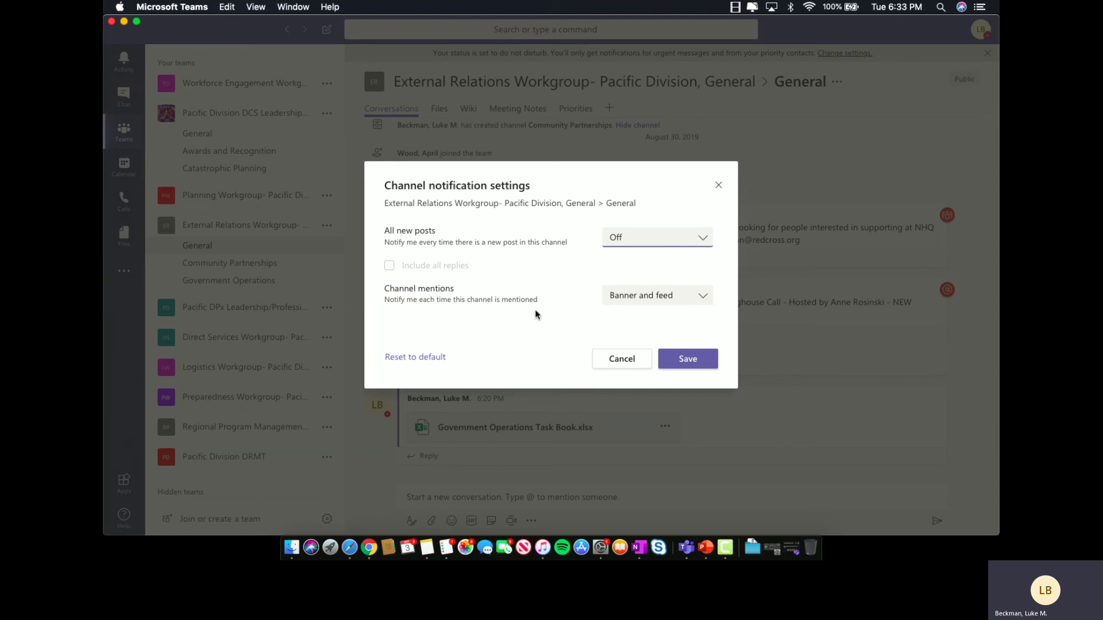
{"action": "left_click", "coordinate": [707, 244]}
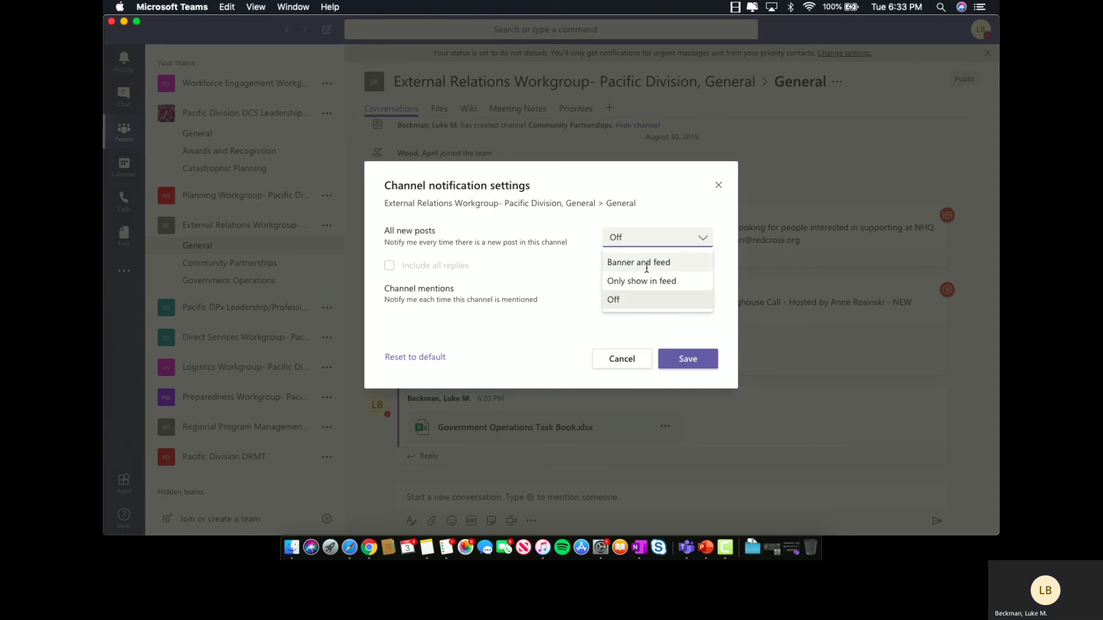
{"action": "left_click", "coordinate": [636, 299]}
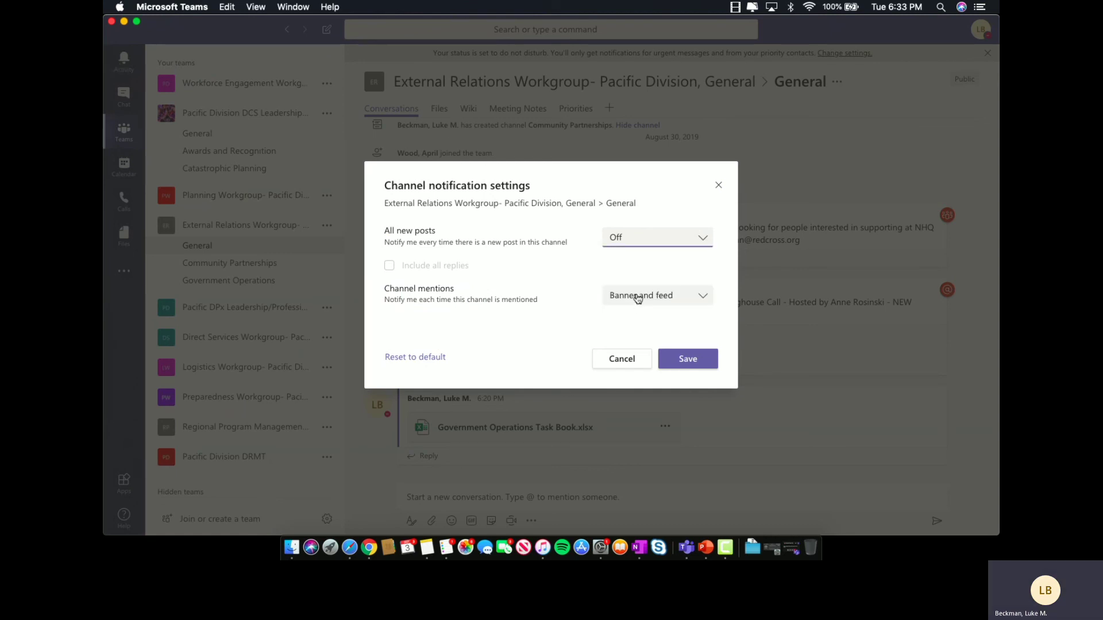
{"action": "left_click", "coordinate": [718, 185]}
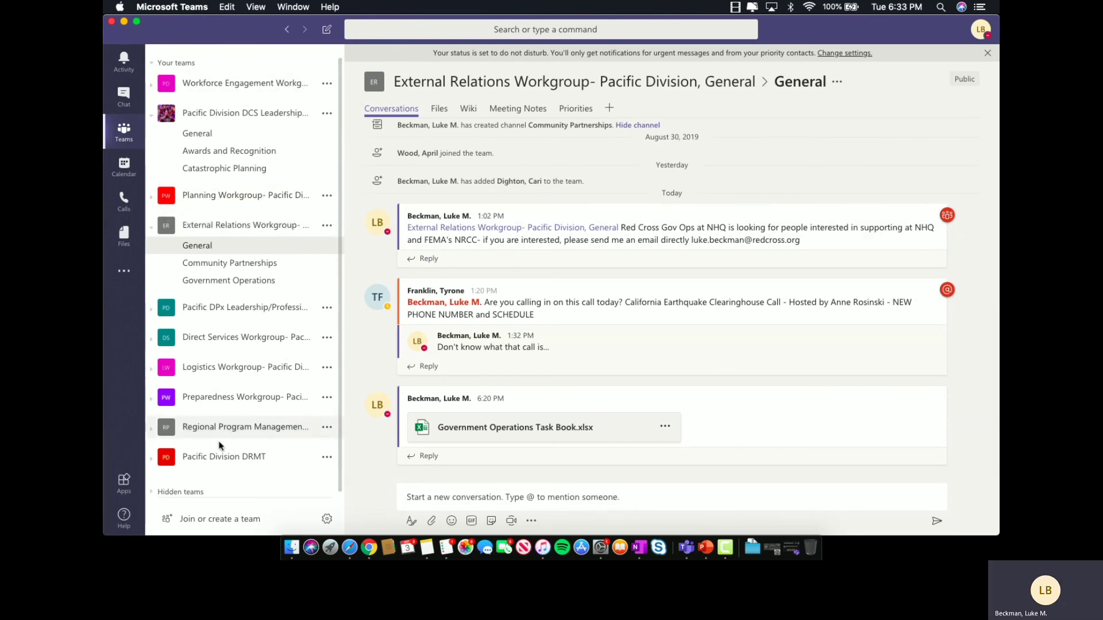
- Expand and collapse the hidden teams list, and open the External Relations team's Community Partnerships channel
{"action": "left_click", "coordinate": [175, 492]}
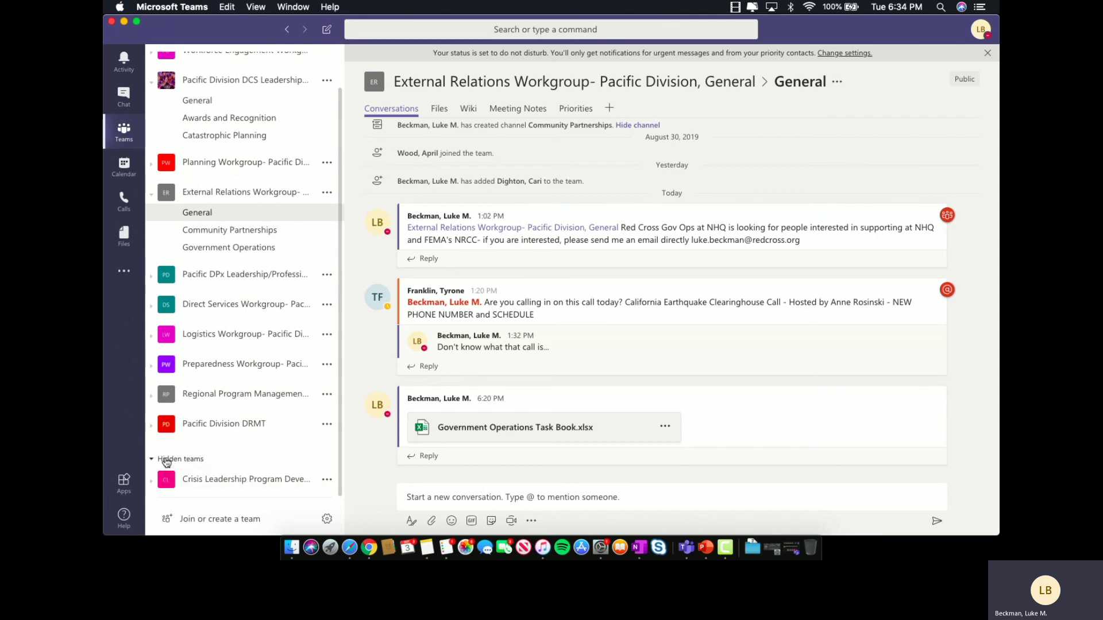
{"action": "left_click", "coordinate": [167, 461]}
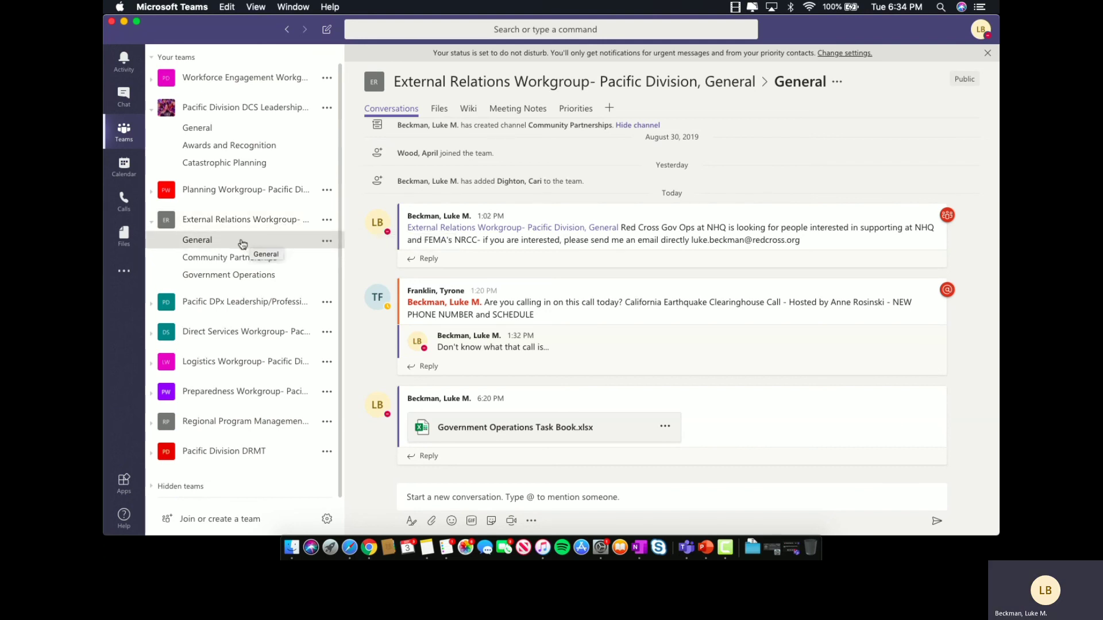
{"action": "left_click", "coordinate": [235, 259]}
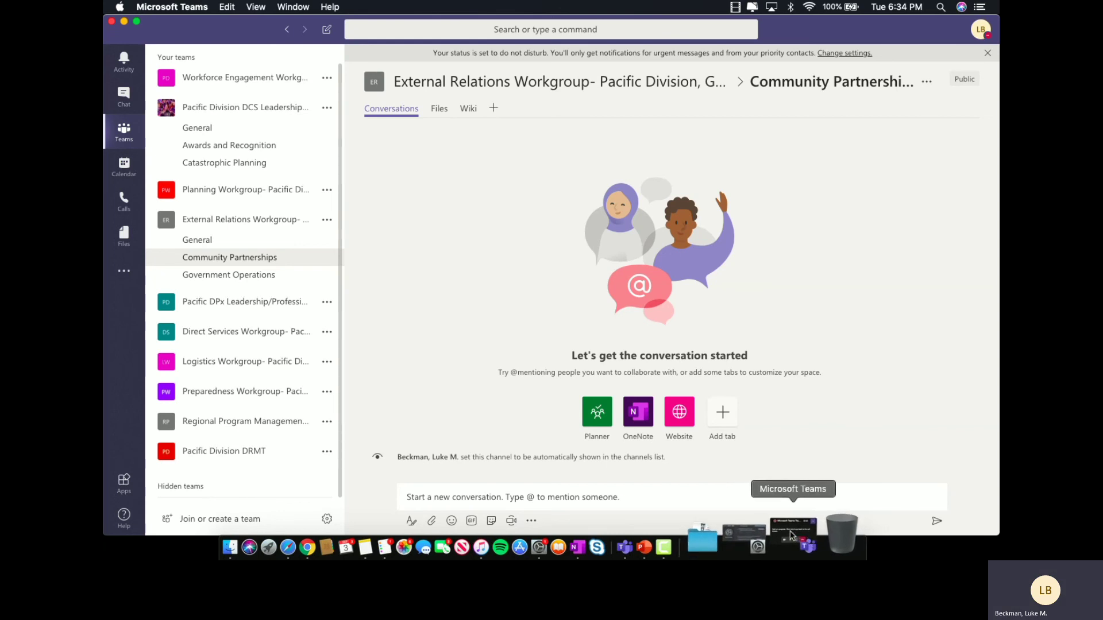
- Return to the ongoing meeting with the camera turned on, and switch the background blur off and back on
{"action": "left_click", "coordinate": [790, 535]}
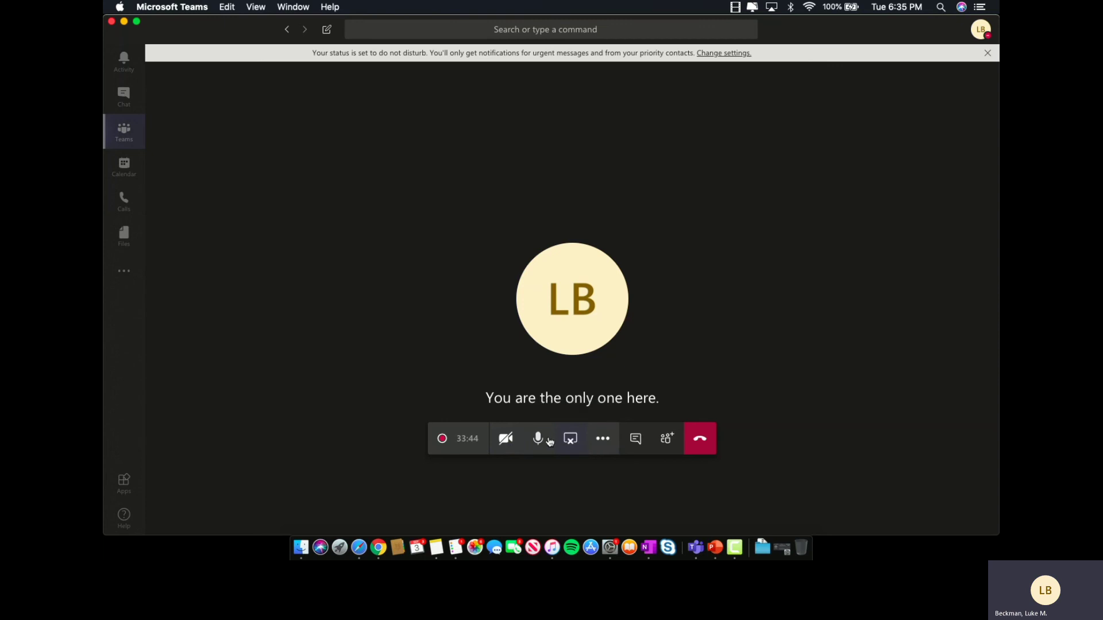
{"action": "left_click", "coordinate": [506, 444]}
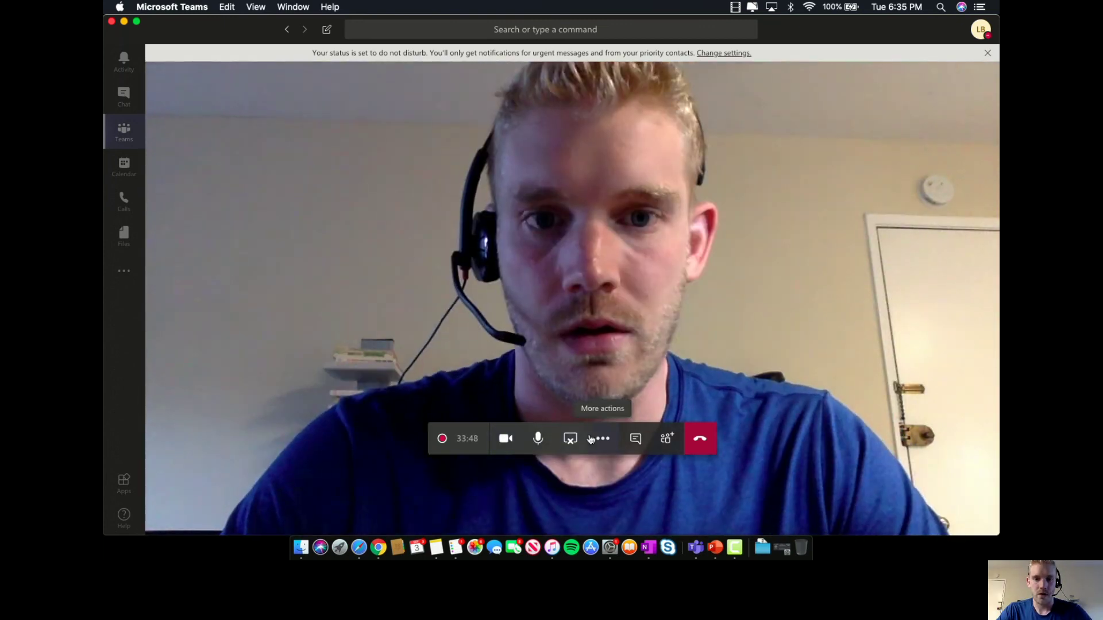
{"action": "left_click", "coordinate": [603, 439]}
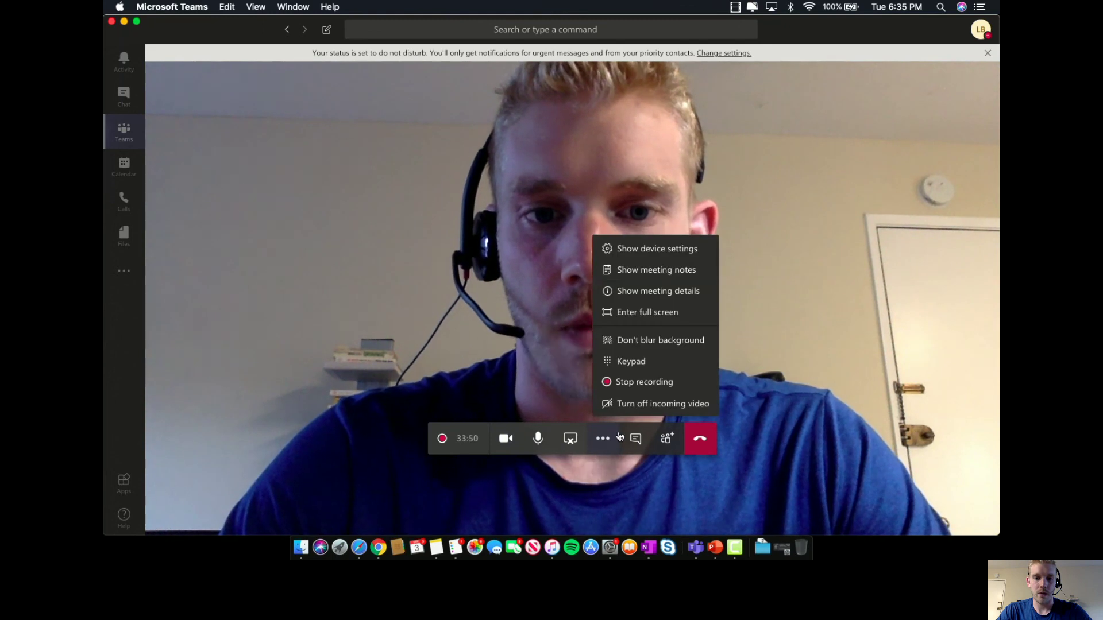
{"action": "left_click", "coordinate": [643, 341]}
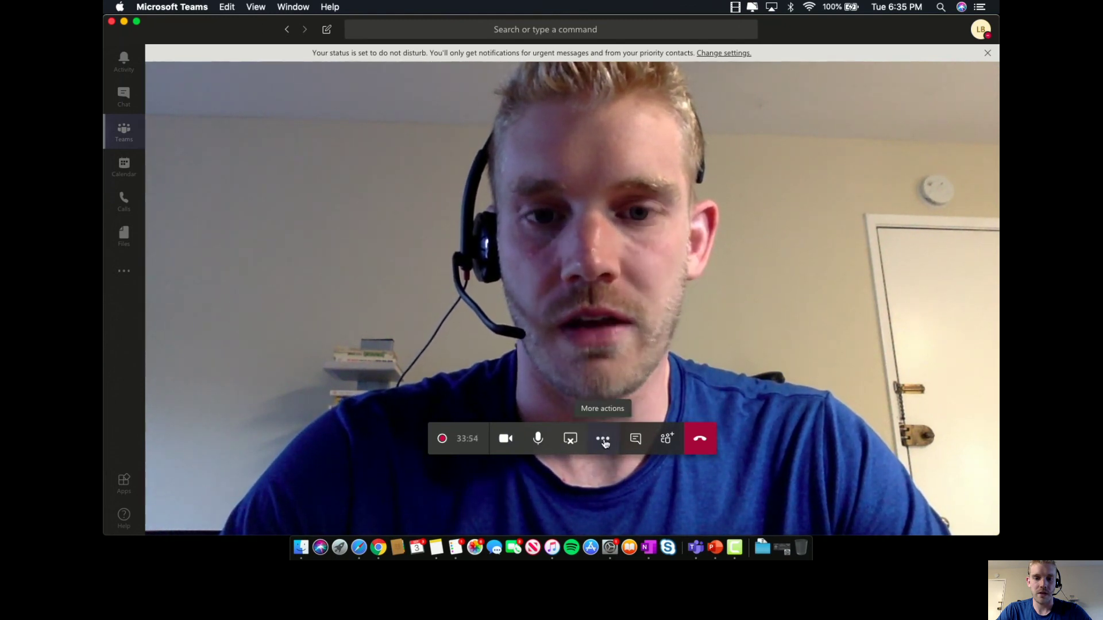
{"action": "left_click", "coordinate": [605, 431]}
{"action": "left_click", "coordinate": [634, 342]}
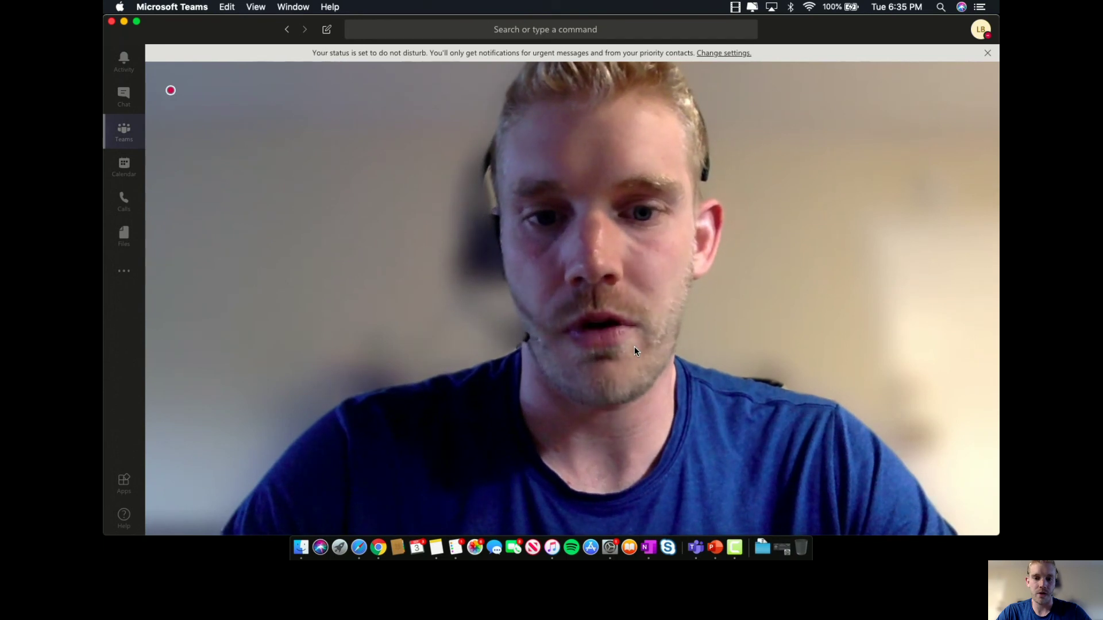
- Show the meeting's participants and the invited attendee's Ask to join option without using it, and open the meeting chat
{"action": "mouse_move", "coordinate": [604, 440]}
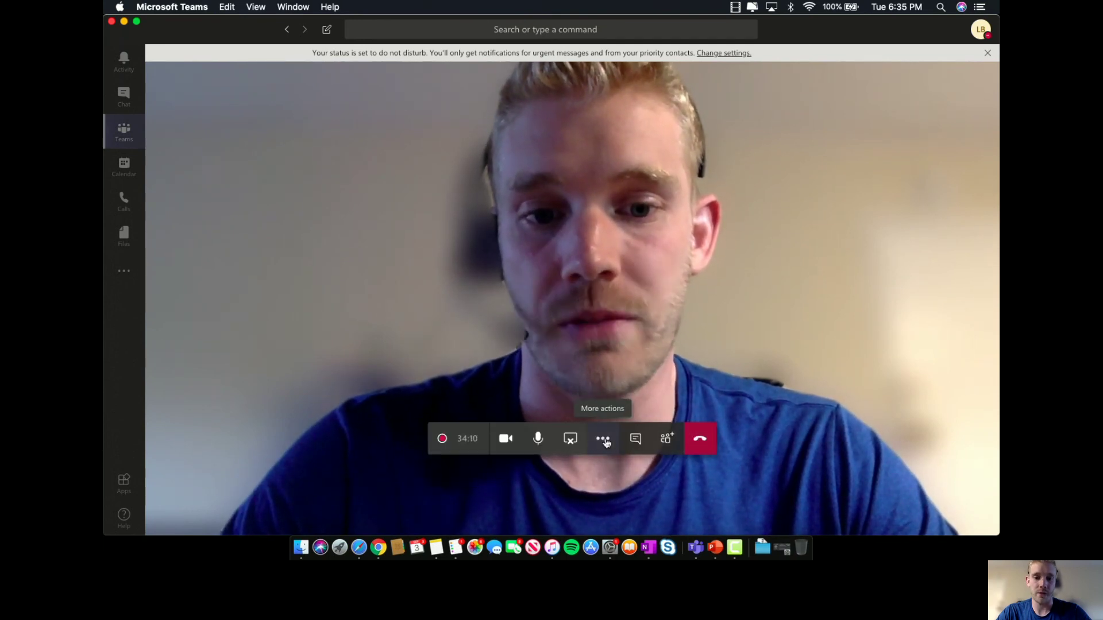
{"action": "left_click", "coordinate": [664, 440]}
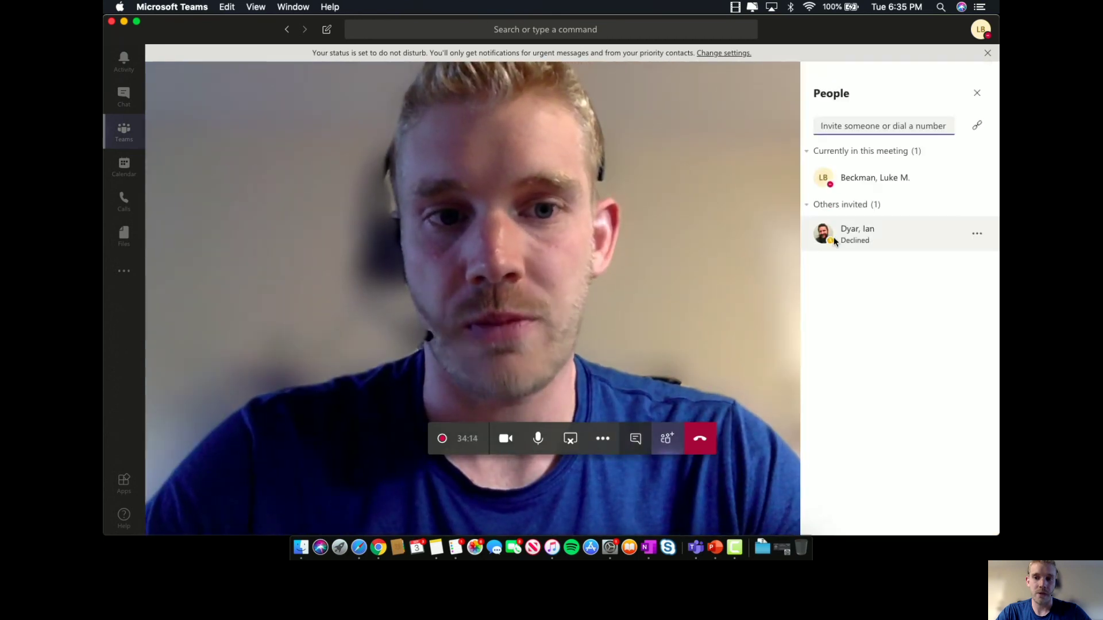
{"action": "left_click", "coordinate": [979, 235]}
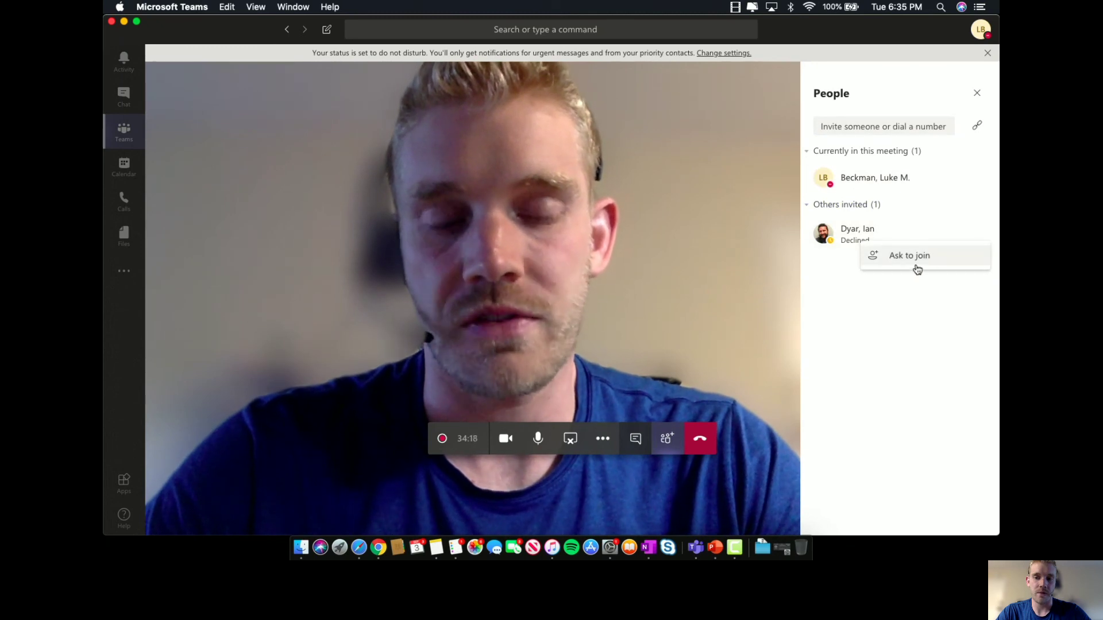
{"action": "left_click", "coordinate": [884, 283]}
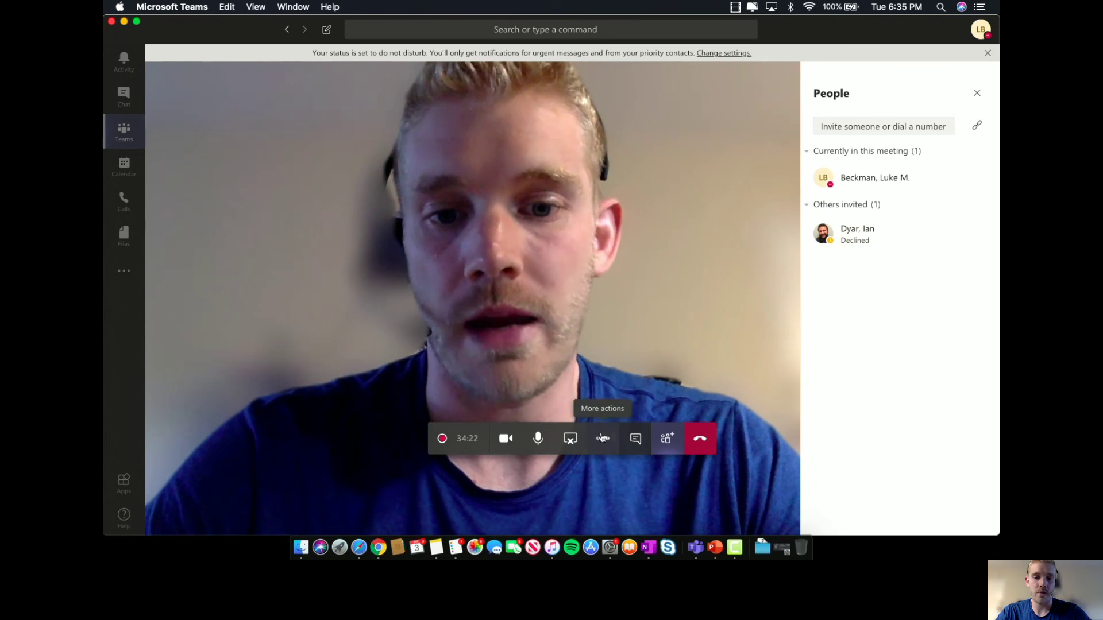
{"action": "left_click", "coordinate": [634, 438]}
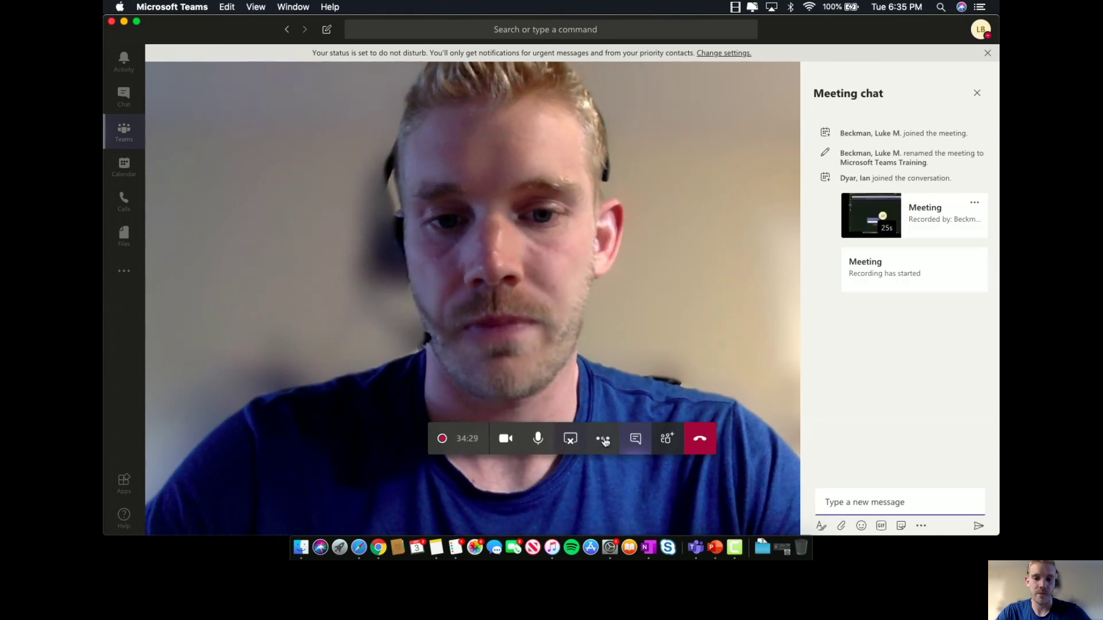
- Turn off the meeting camera and switch to the PowerPoint presentation
{"action": "left_click", "coordinate": [505, 441]}
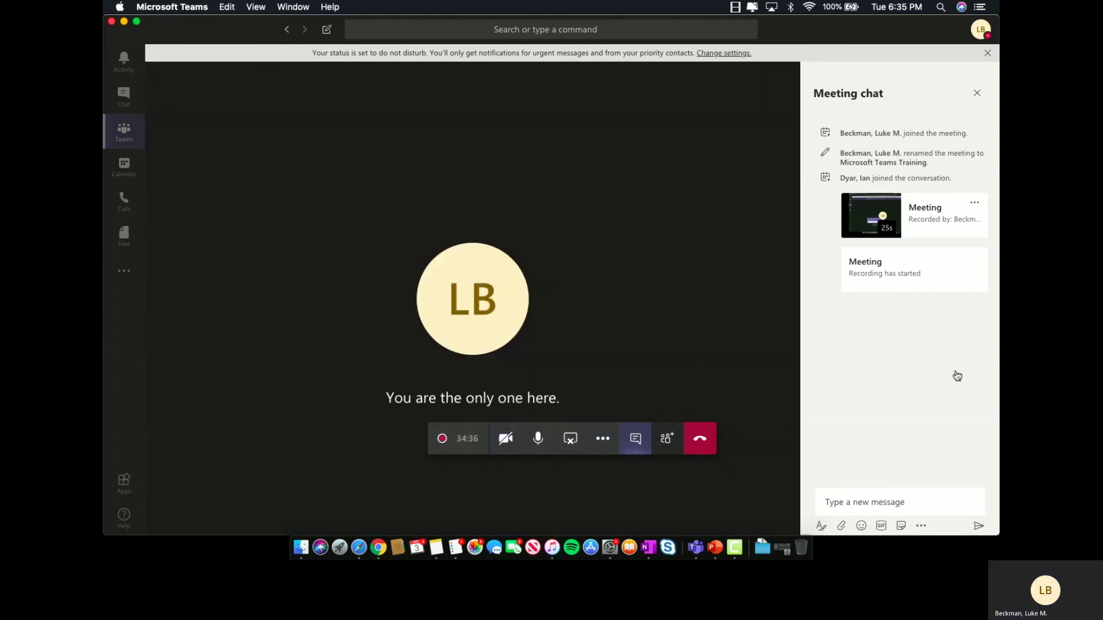
{"action": "left_click", "coordinate": [705, 534]}
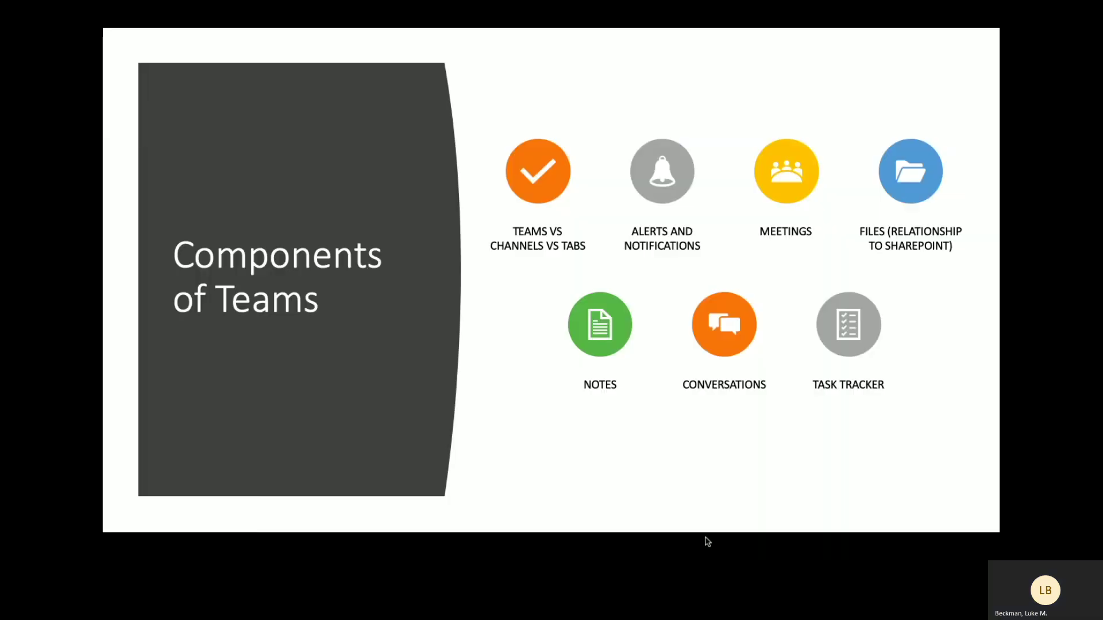